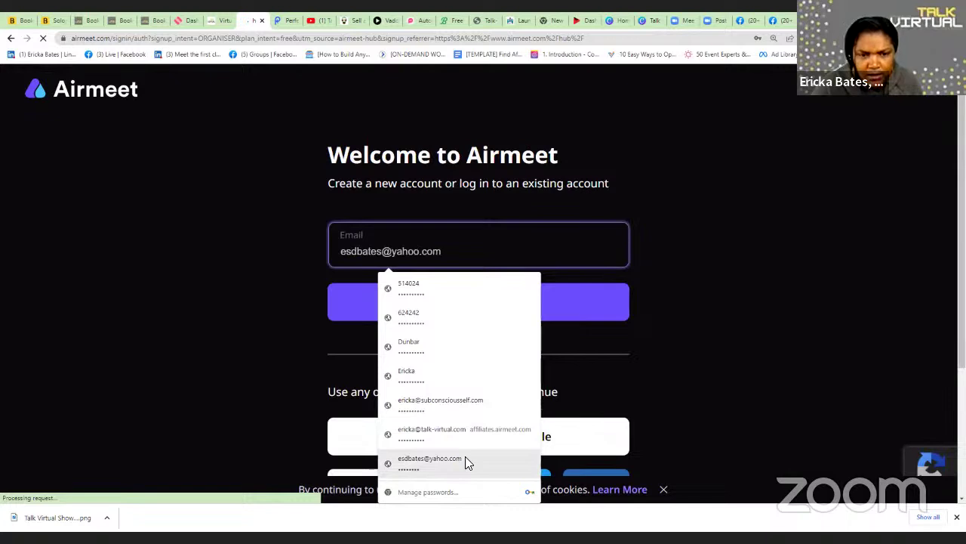
Sign in to Airmeet with the saved account e-mail and its saved password
click(465, 460)
click(484, 306)
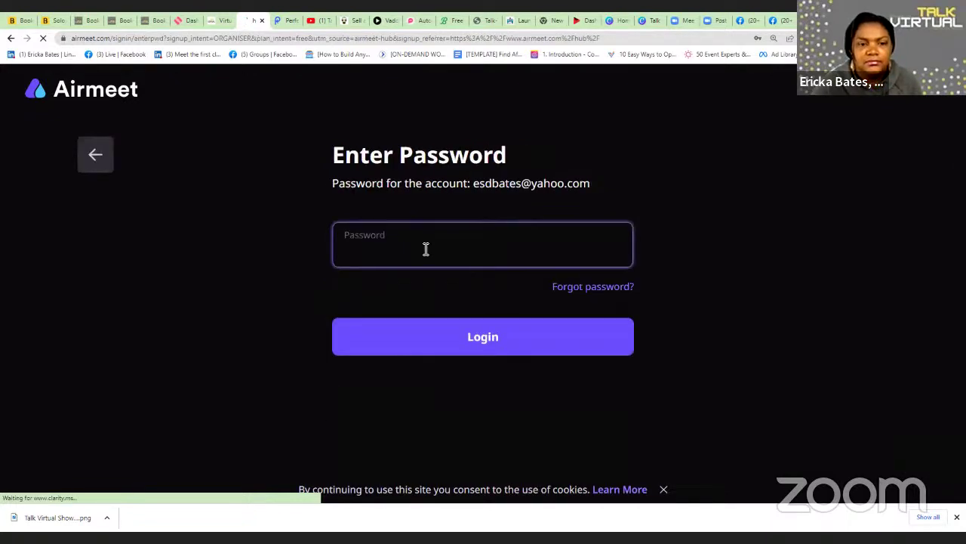
click(426, 249)
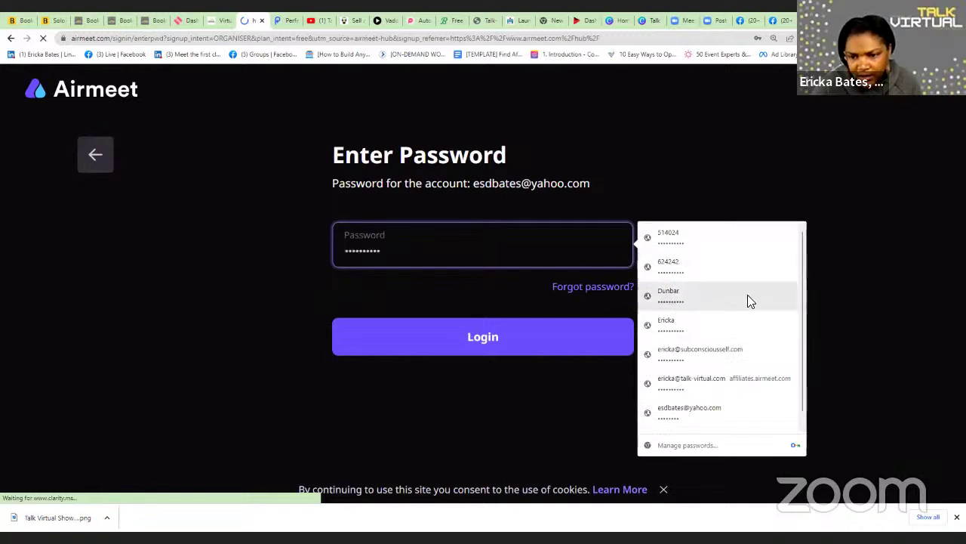
click(686, 406)
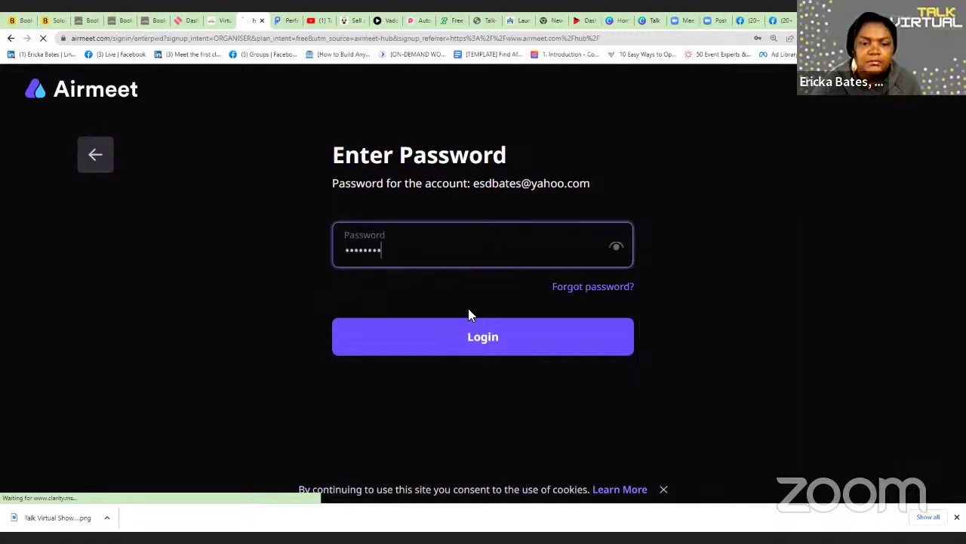
click(479, 335)
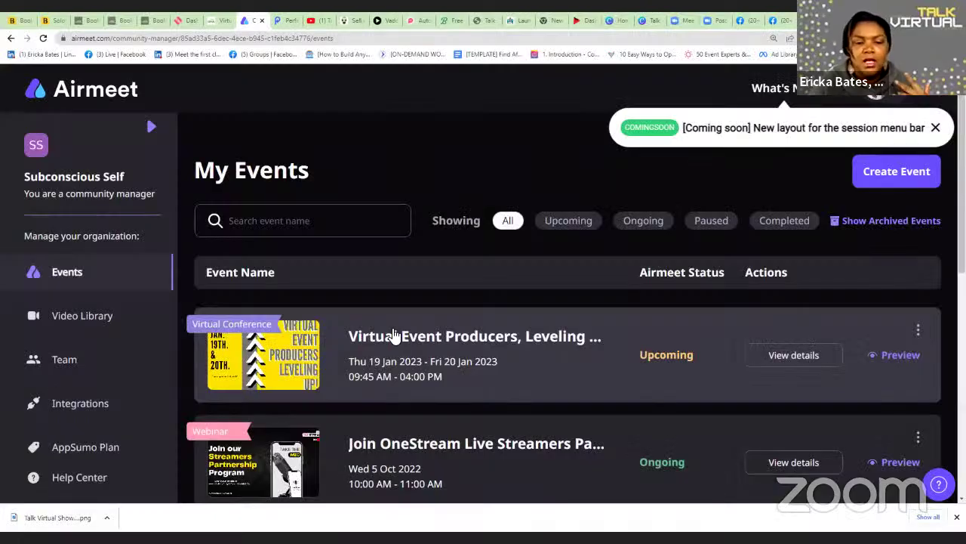
Open the ongoing Virtual Summiteers Mastermind Group Master Classes virtual conference and view its landing page
scroll(604, 295, down, 1)
scroll(604, 296, down, 2)
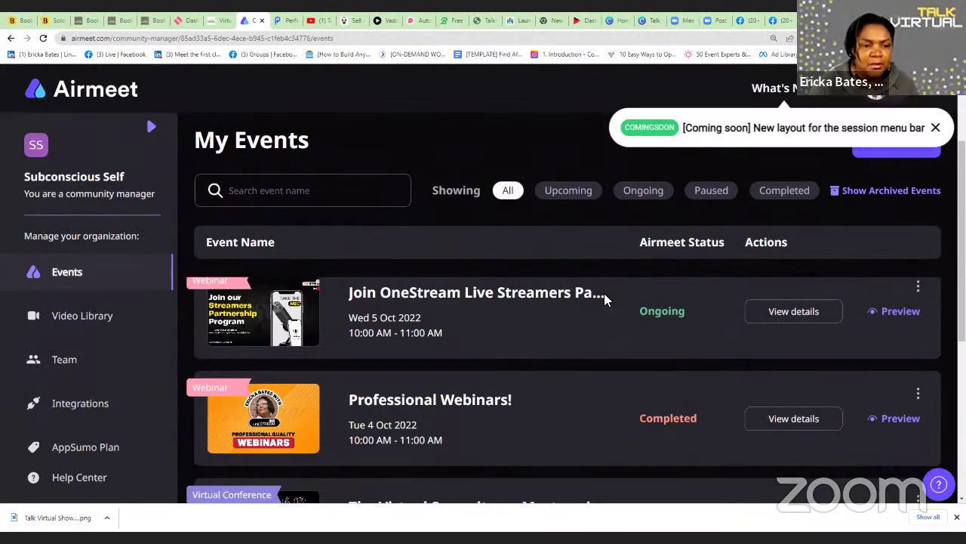
scroll(604, 296, down, 2)
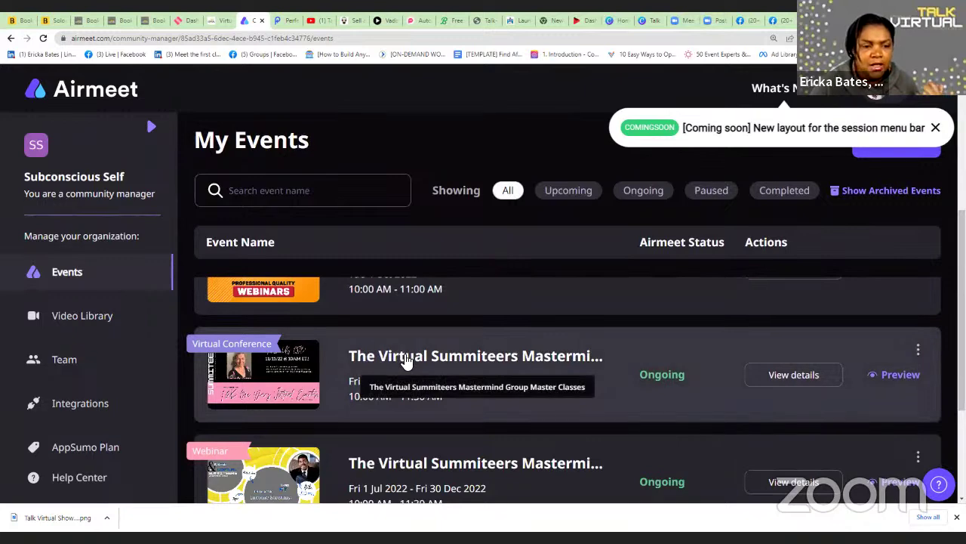
click(407, 360)
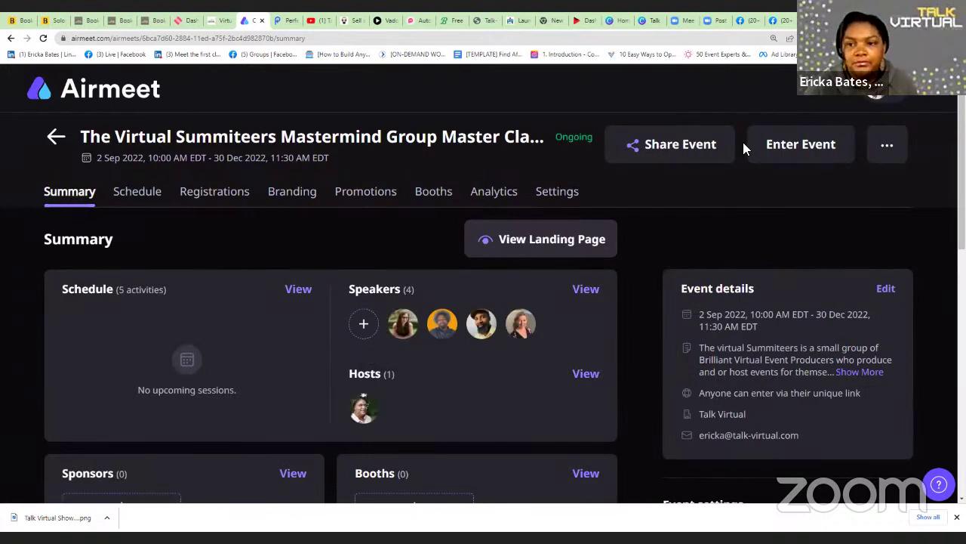
click(553, 242)
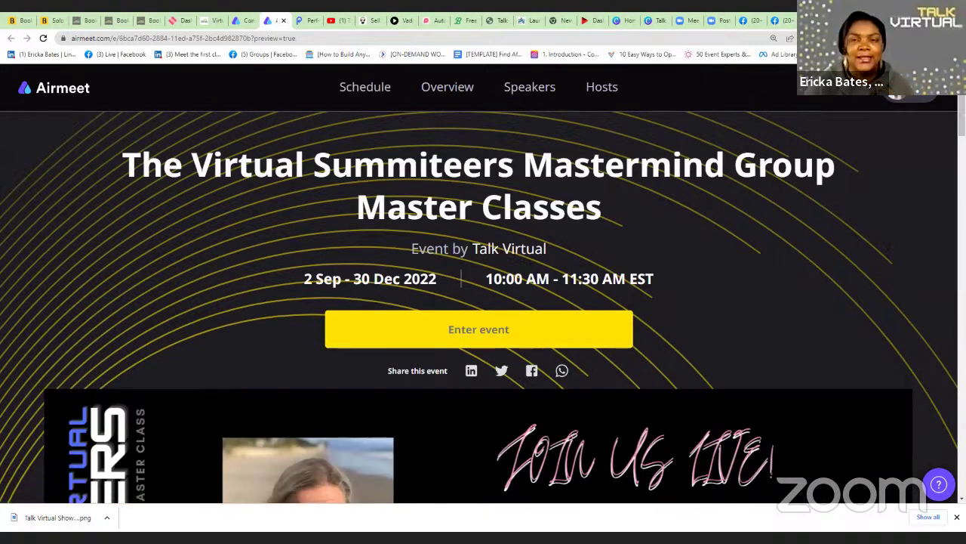
Examine the landing page's event header, rotating master class banners and dated schedule section
scroll(483, 302, down, 3)
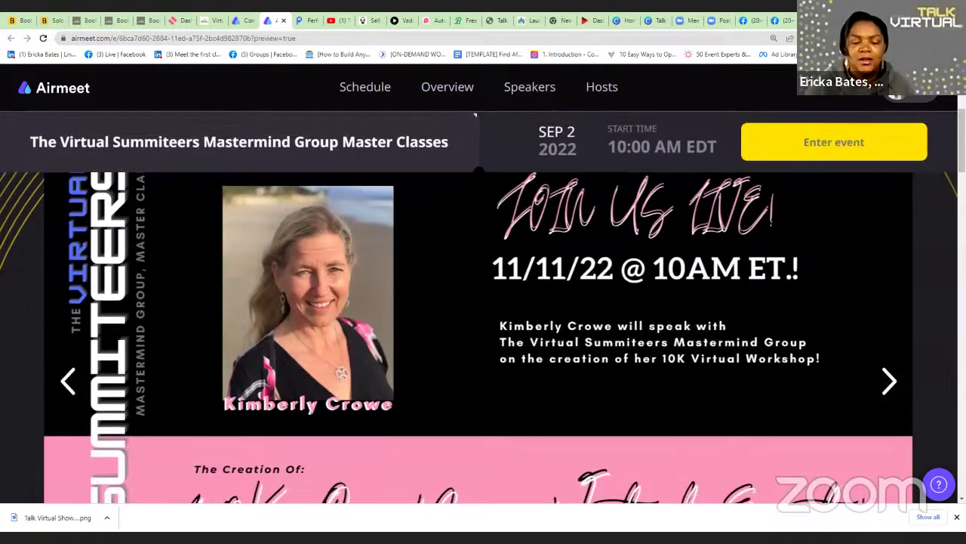
scroll(483, 302, up, 1)
scroll(475, 115, down, 1)
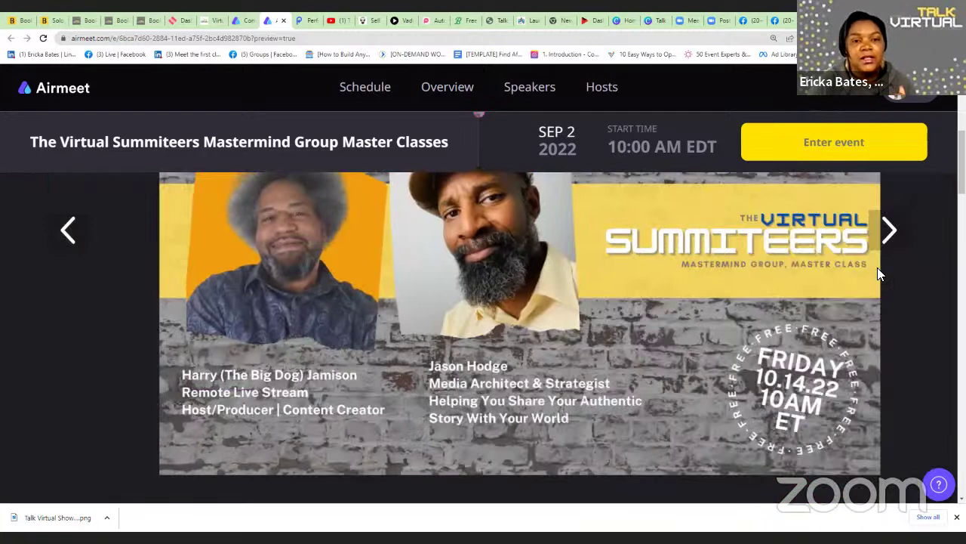
scroll(878, 268, down, 4)
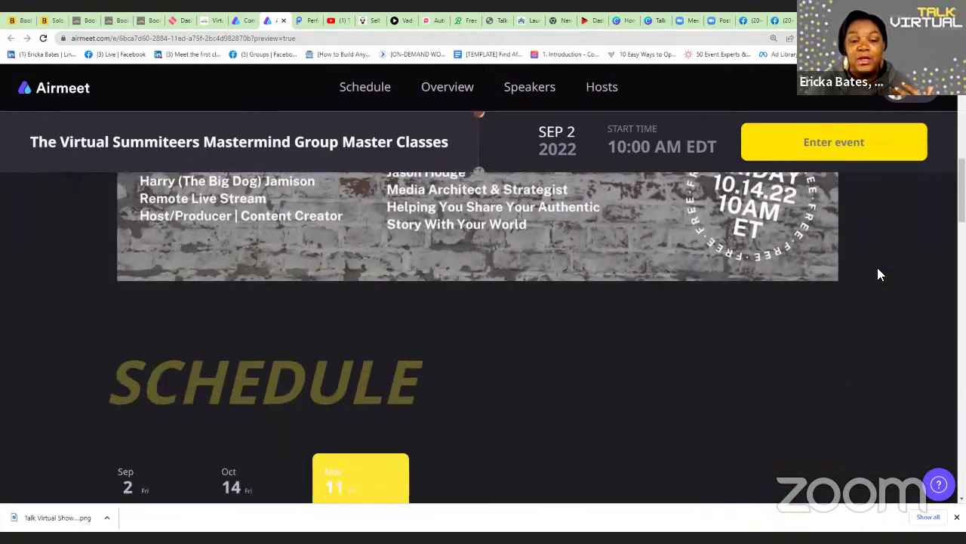
scroll(868, 268, down, 2)
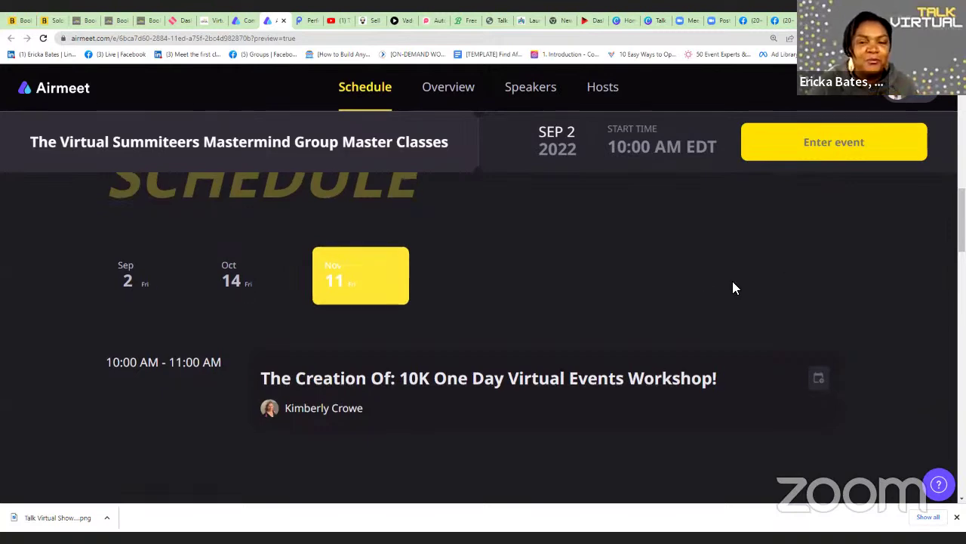
scroll(732, 286, up, 5)
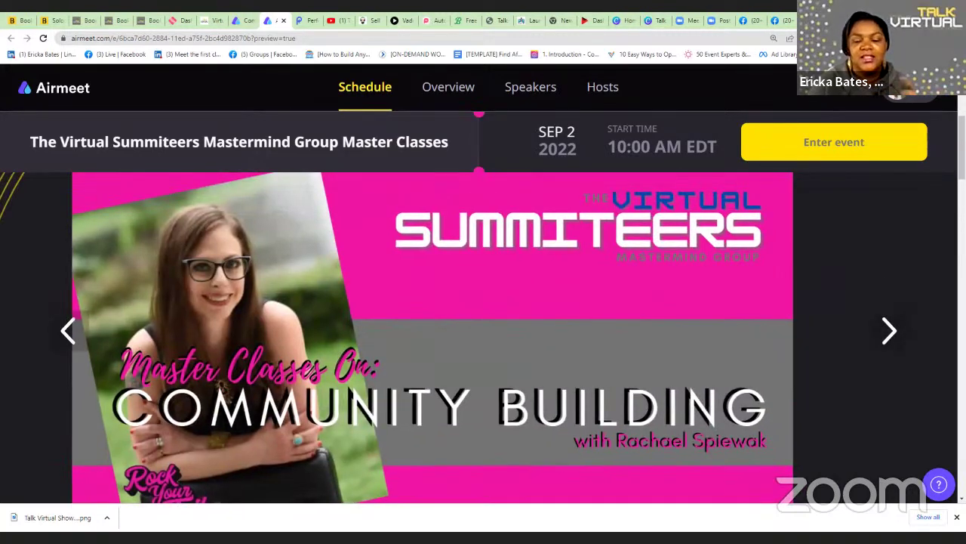
scroll(844, 326, down, 5)
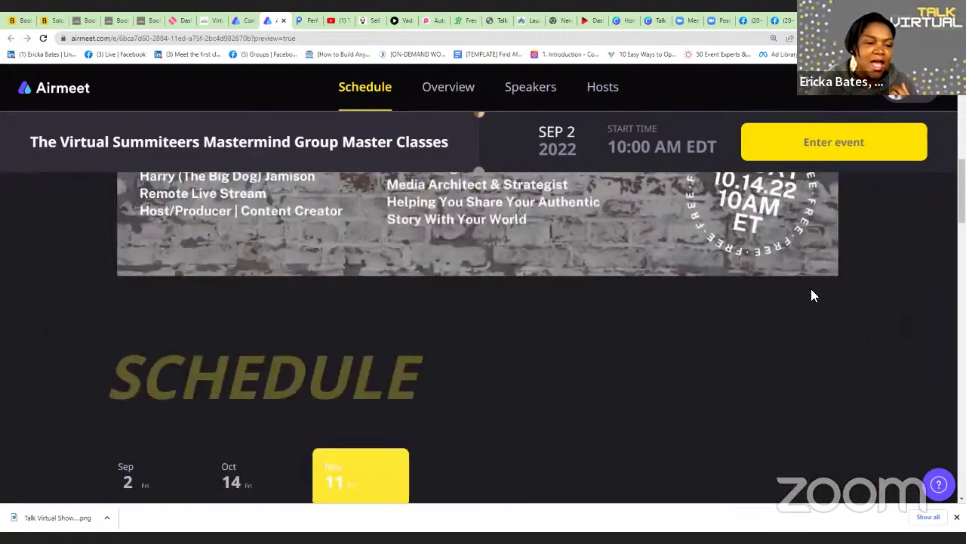
scroll(746, 332, up, 5)
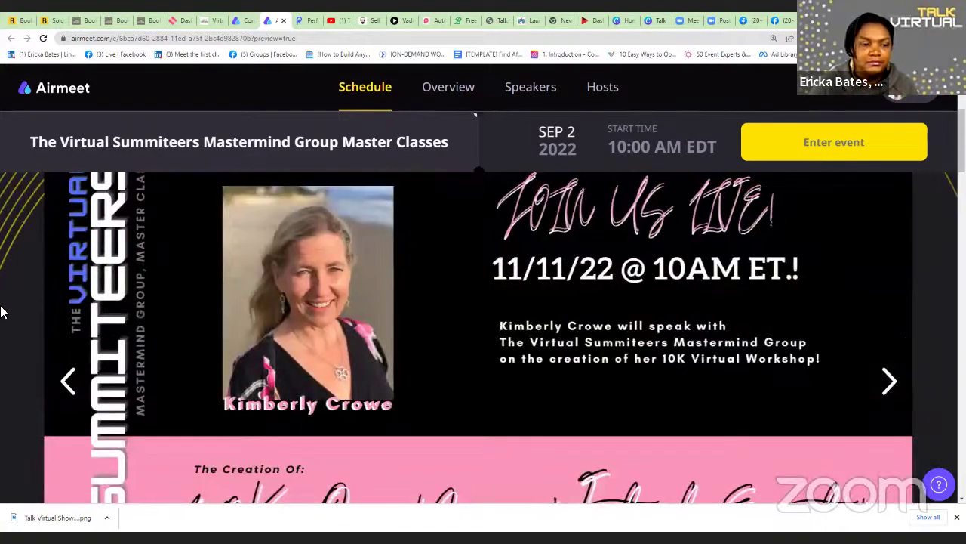
Go back and forth through the landing page's banner carousel to view each master class banner
click(65, 383)
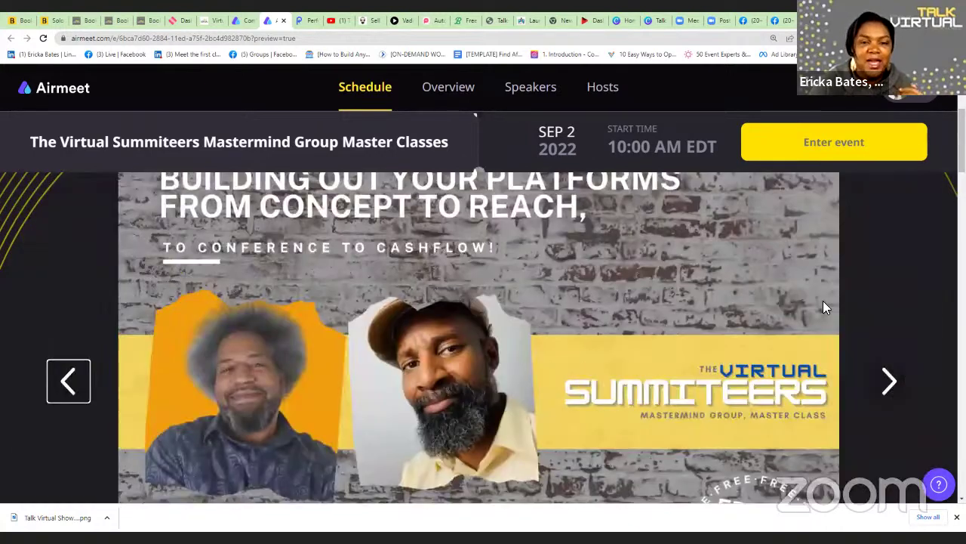
scroll(823, 302, up, 1)
scroll(818, 302, down, 3)
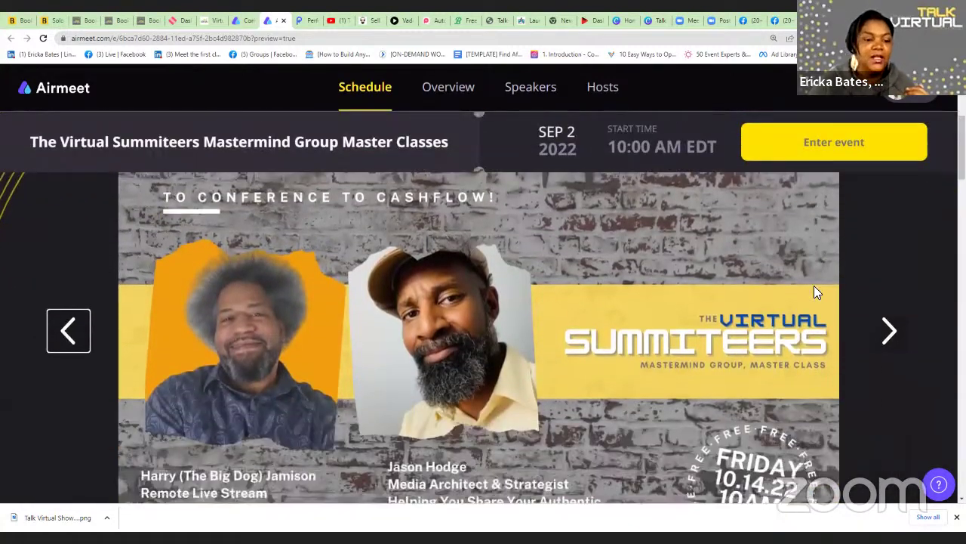
scroll(801, 292, down, 1)
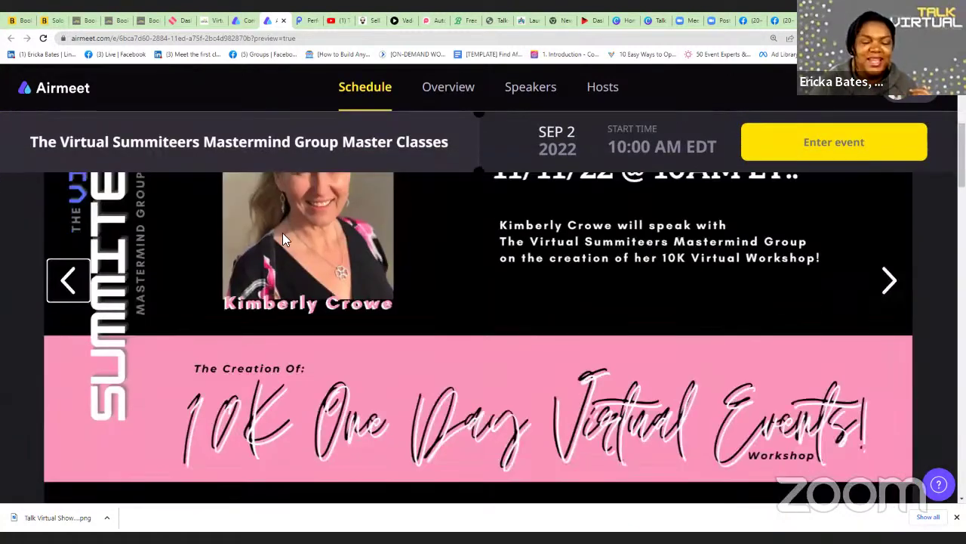
click(889, 281)
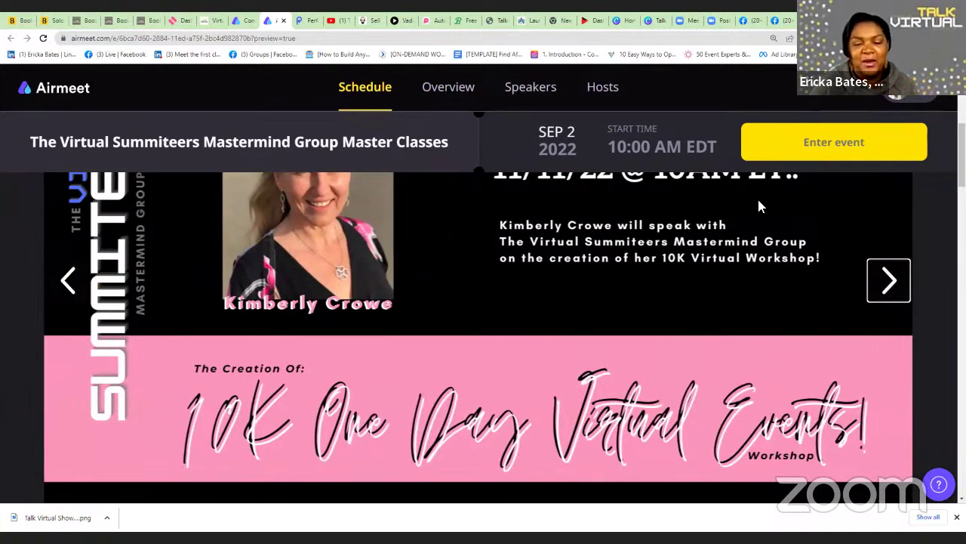
click(889, 281)
click(889, 281)
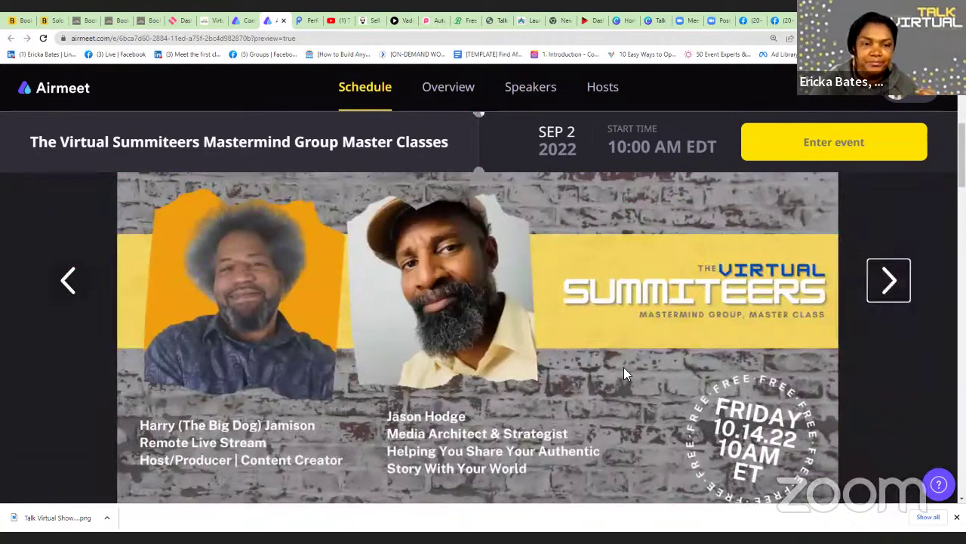
scroll(624, 367, up, 3)
scroll(623, 367, down, 1)
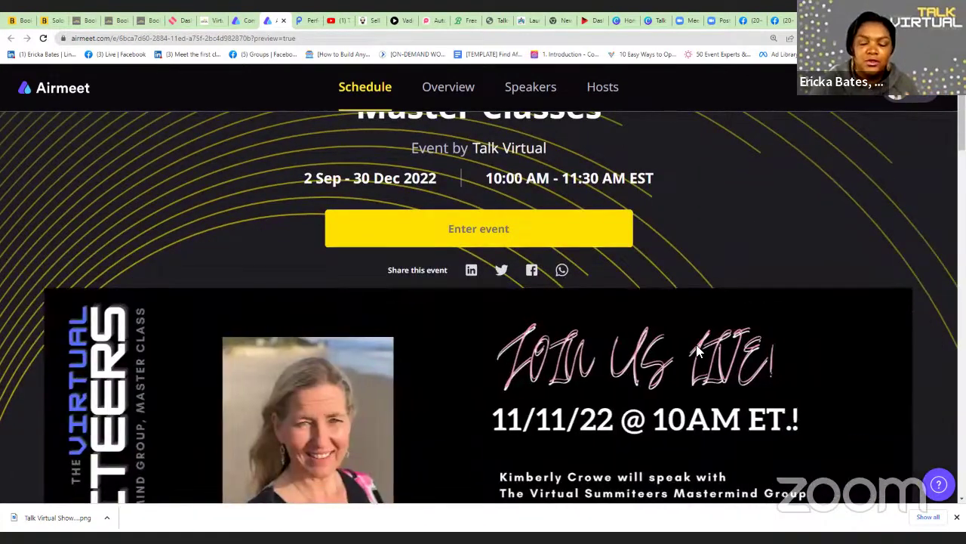
scroll(750, 303, down, 2)
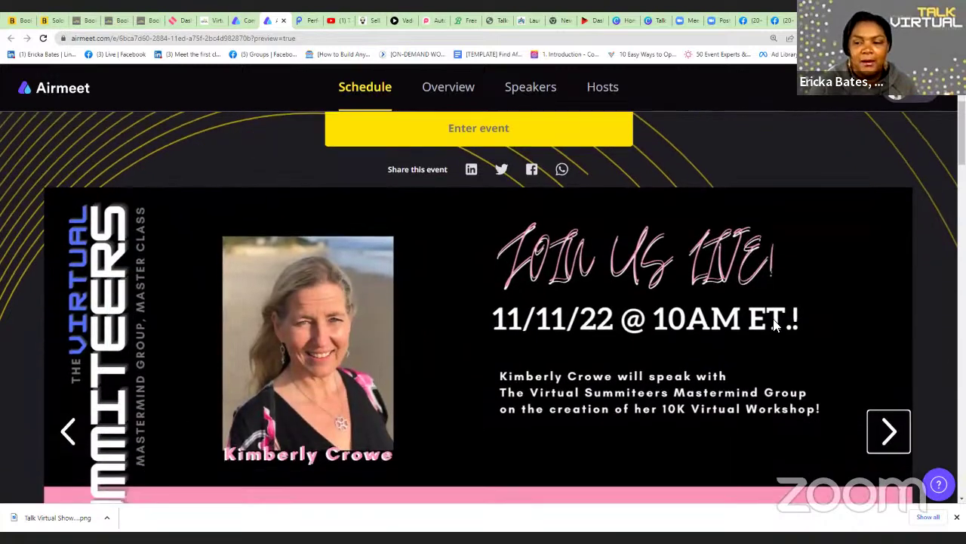
click(890, 436)
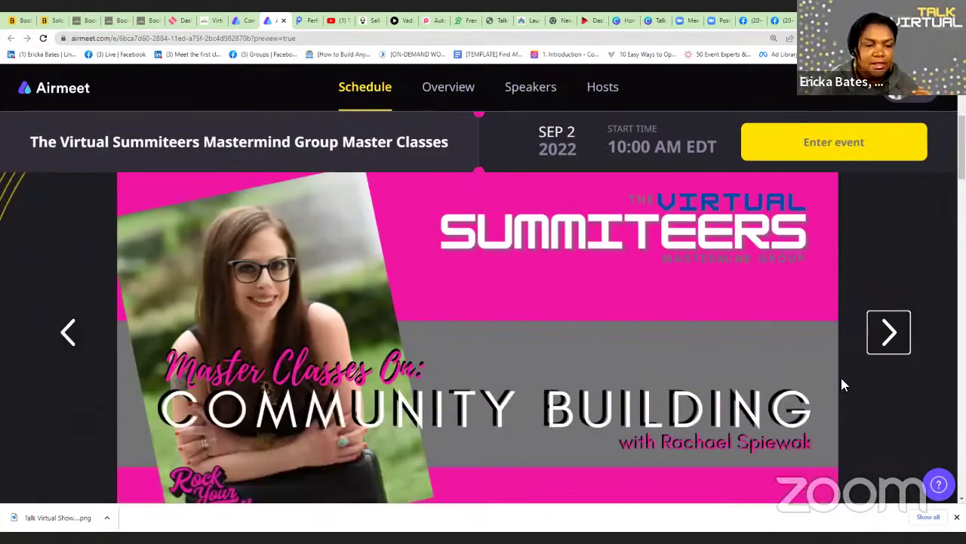
Look over the Nov 11 schedule entry, and advance the banner carousel two more slides
scroll(727, 315, down, 8)
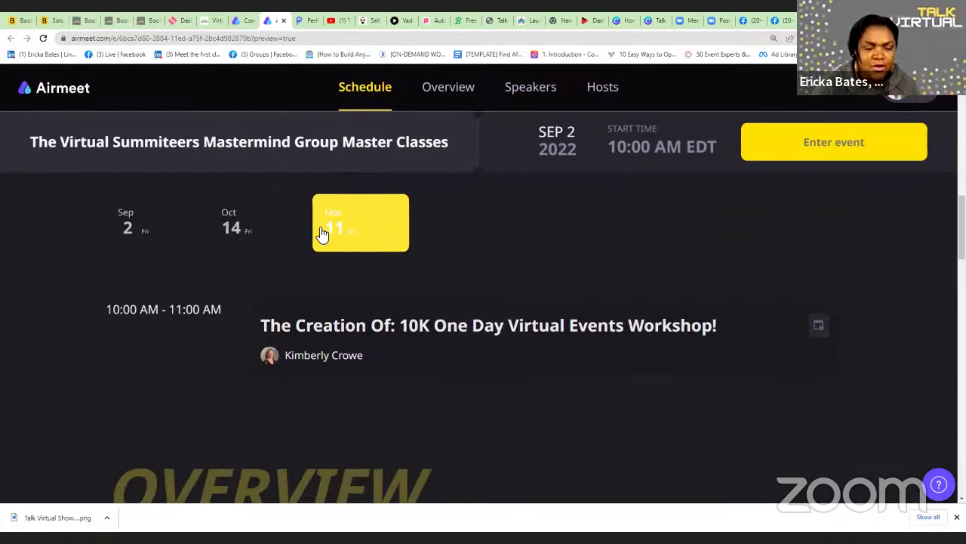
scroll(817, 324, up, 4)
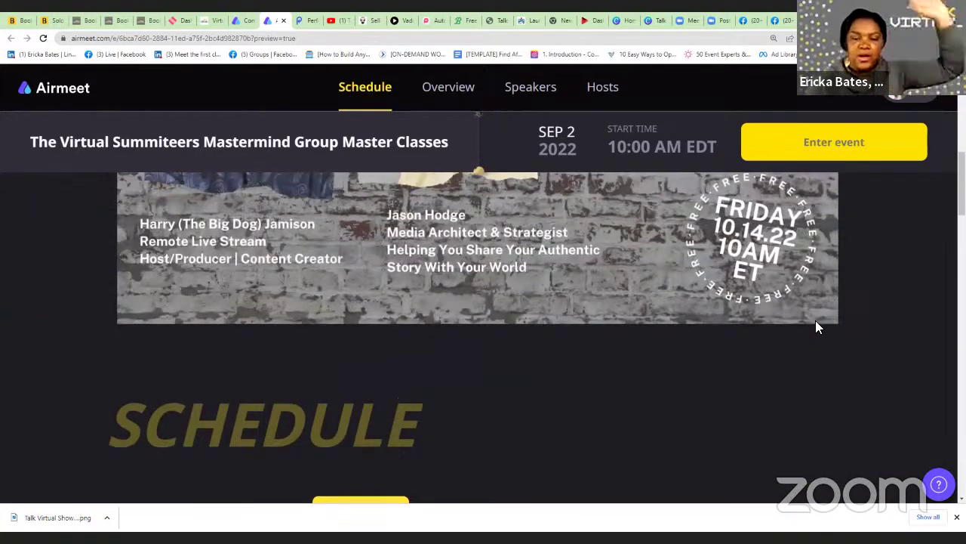
scroll(817, 325, up, 3)
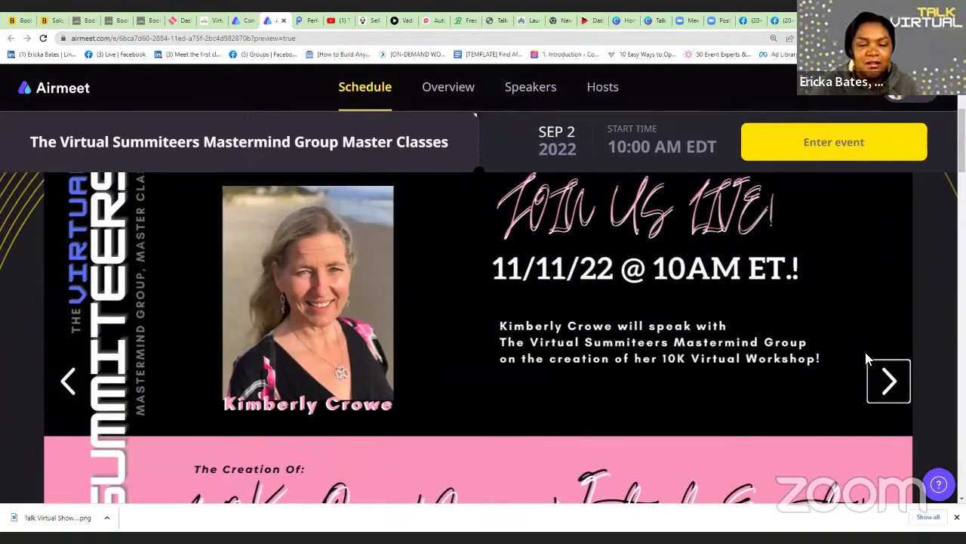
scroll(867, 358, down, 1)
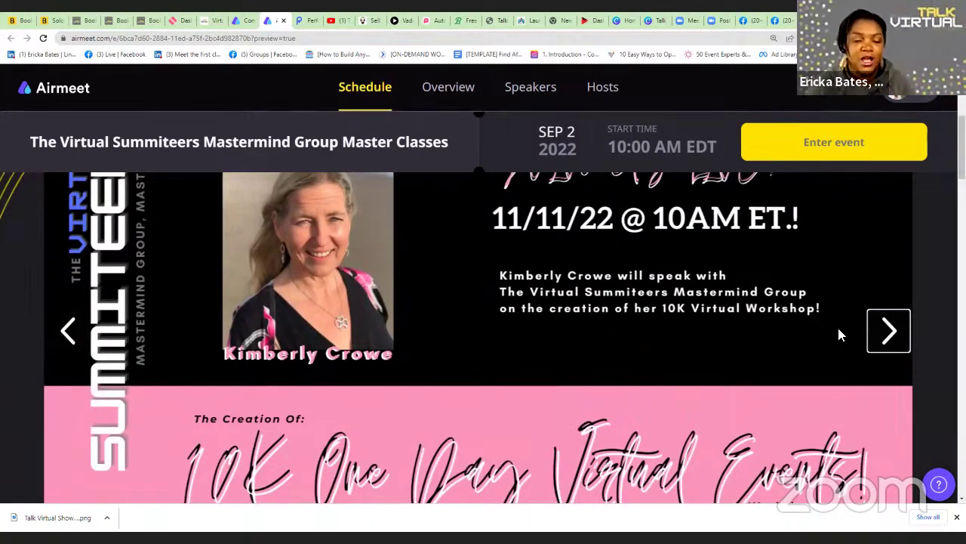
scroll(838, 326, down, 1)
scroll(838, 326, up, 1)
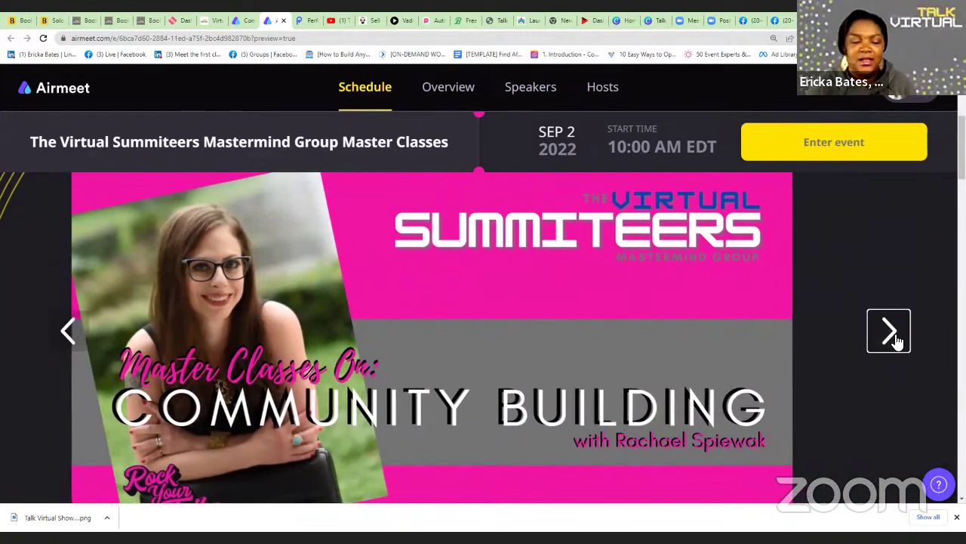
click(897, 342)
click(893, 336)
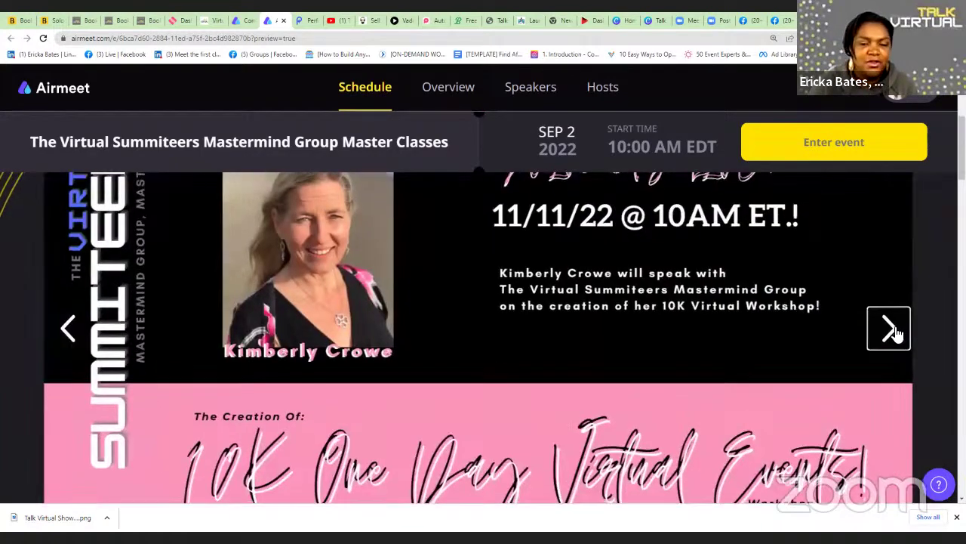
Examine the landing page's Nov 11 workshop listing and Overview text, and return to the Schedule section
scroll(894, 332, down, 2)
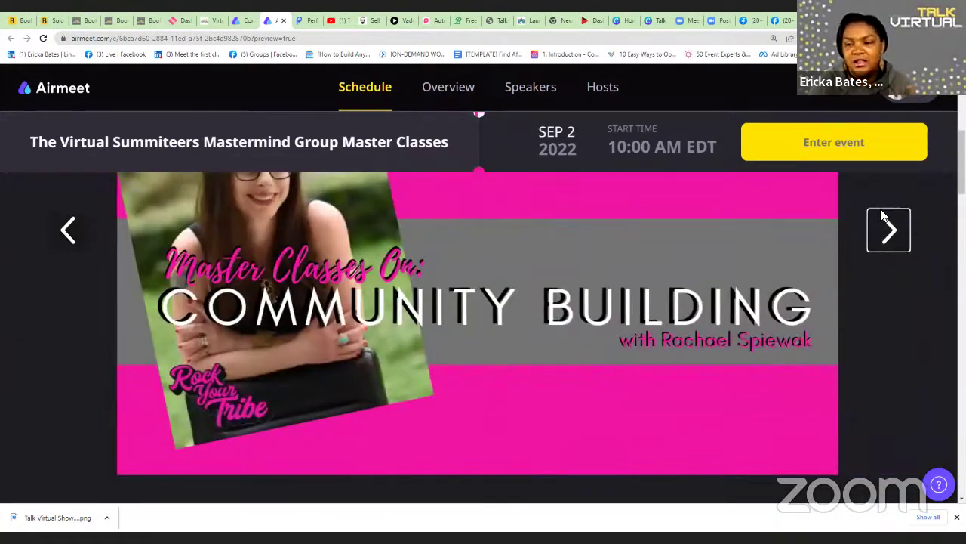
scroll(665, 318, down, 7)
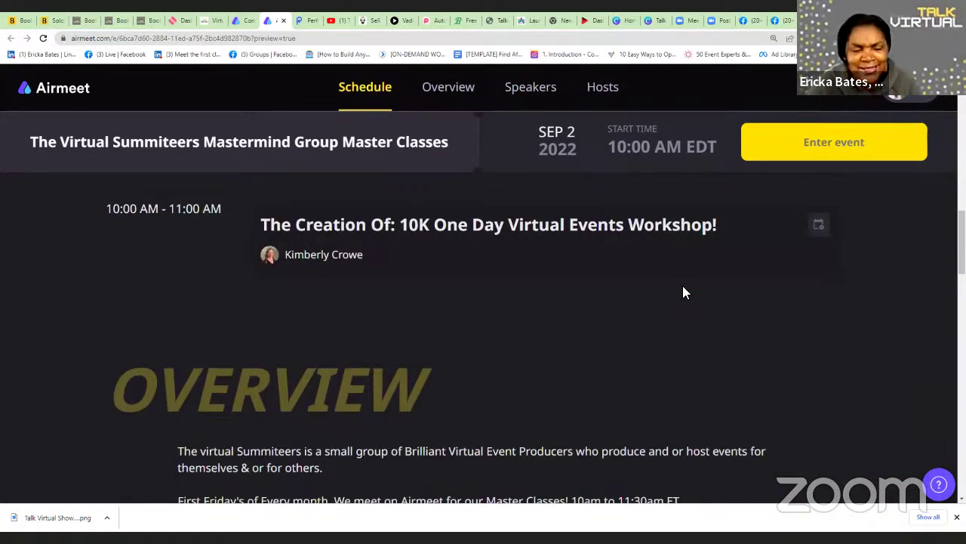
scroll(219, 254, down, 5)
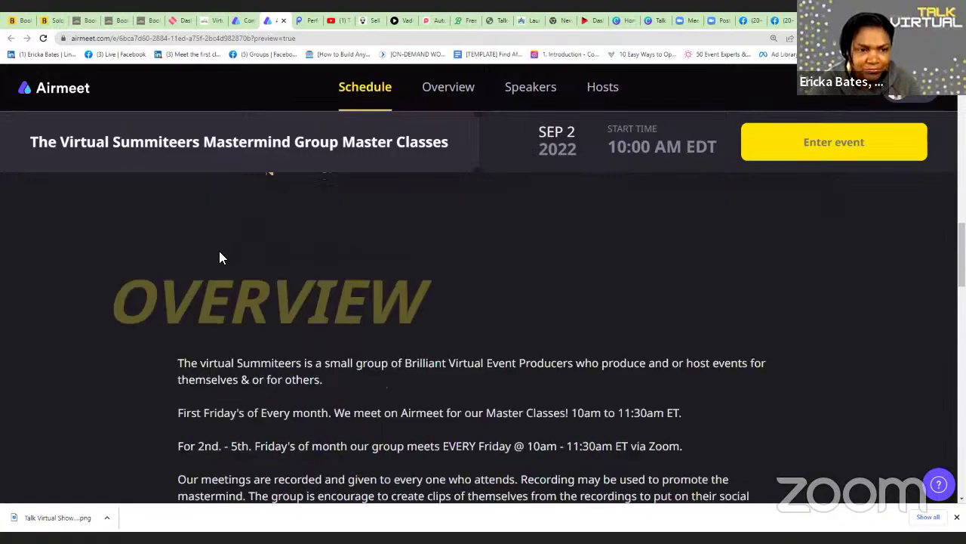
scroll(220, 217, up, 3)
click(357, 91)
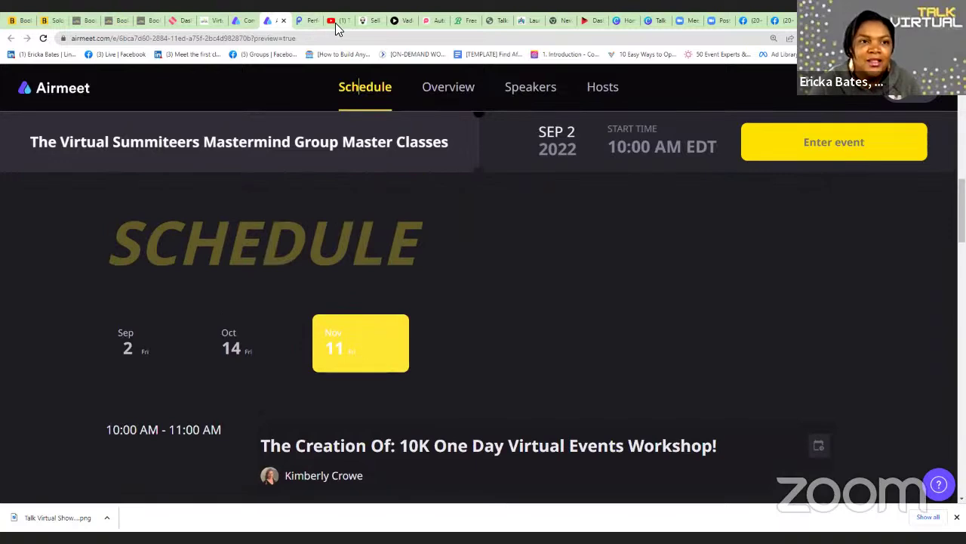
Return to the event's management page and open its schedule of sessions
click(240, 21)
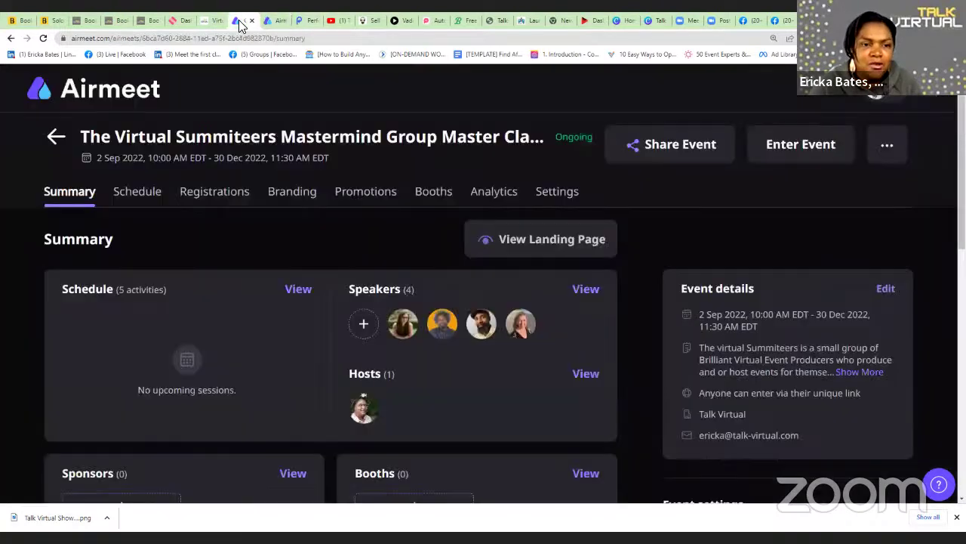
click(130, 195)
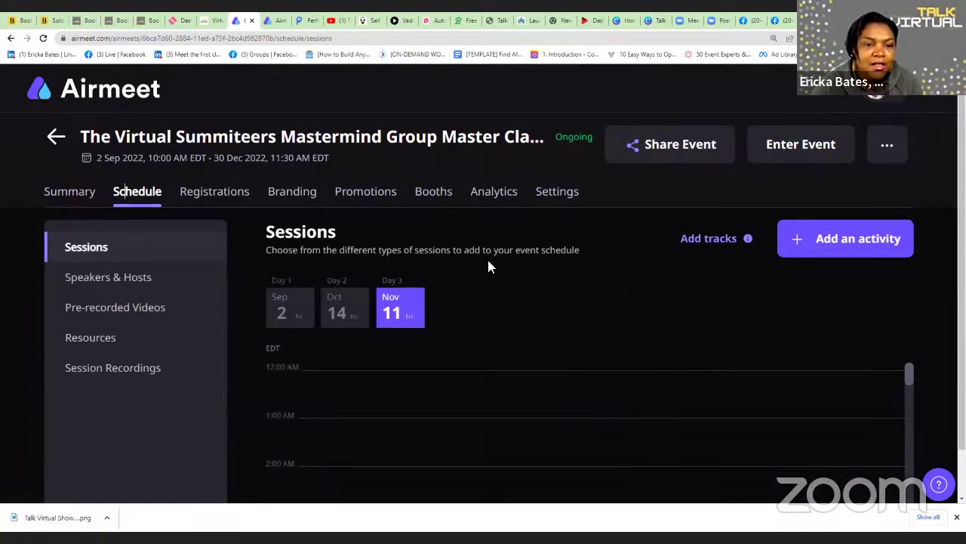
Draft a new Session activity dated 02/Dec/2022, and close the form without saving it
click(859, 240)
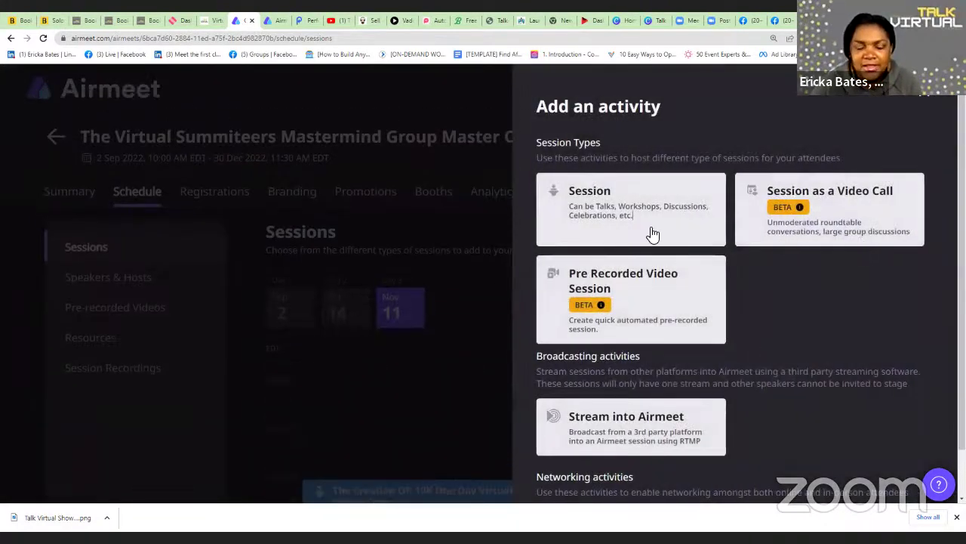
click(654, 235)
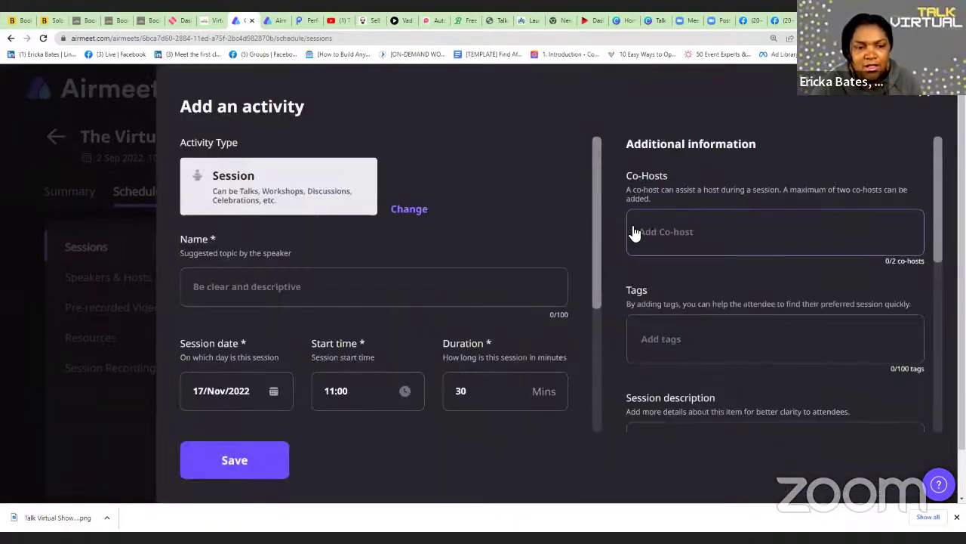
click(273, 393)
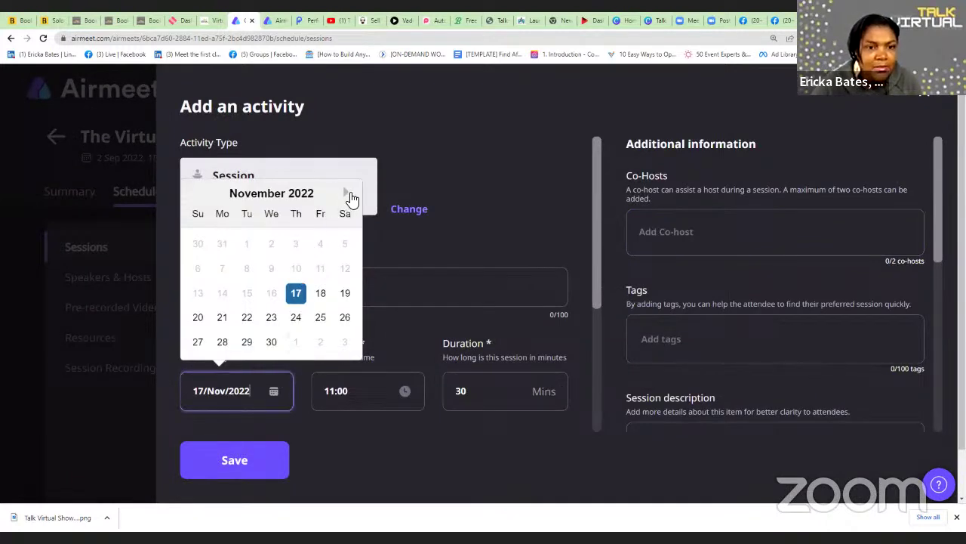
click(348, 193)
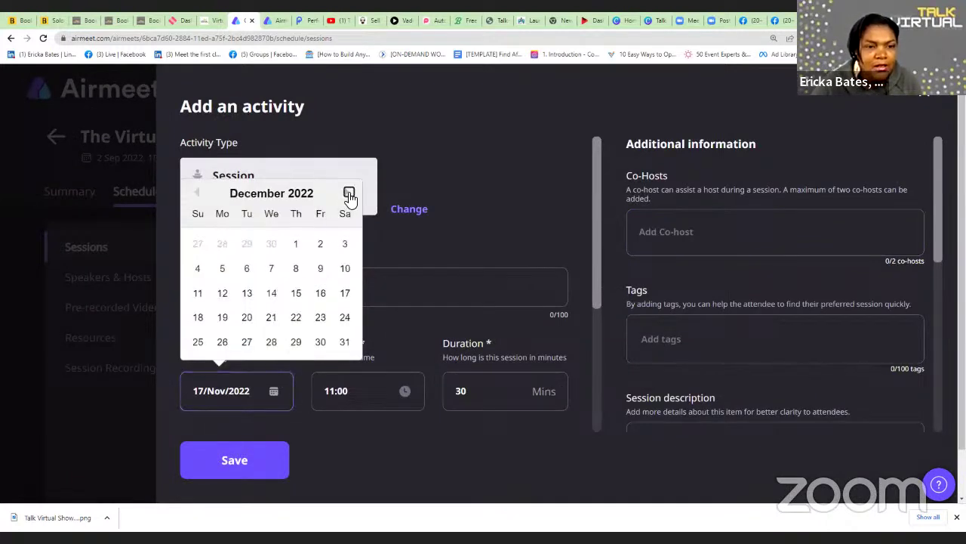
click(320, 244)
click(487, 295)
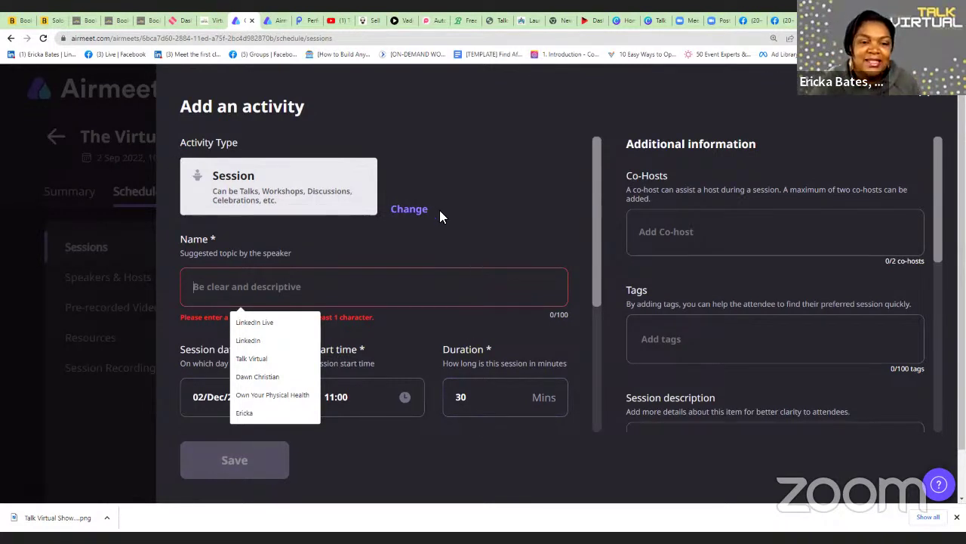
click(927, 100)
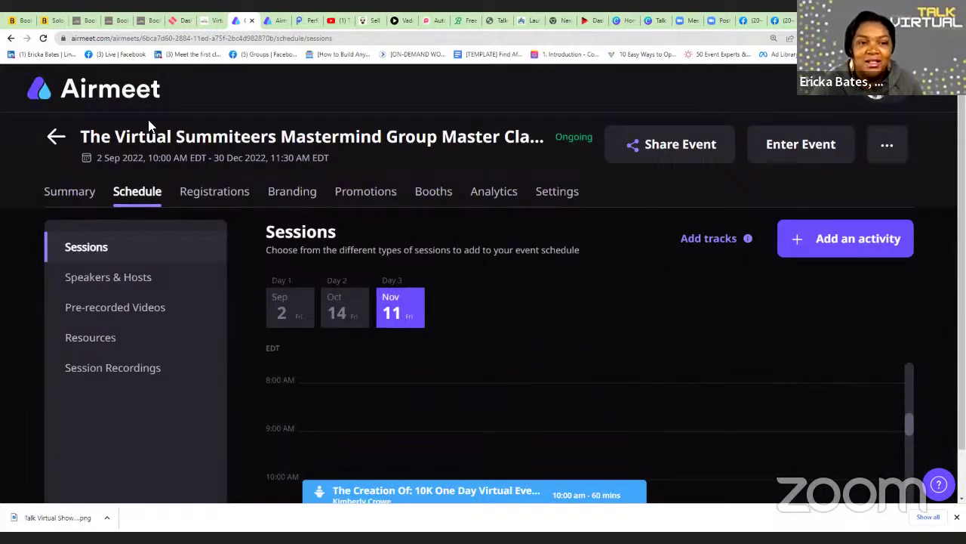
Open the event's summary and look over its event details and event settings status
click(71, 199)
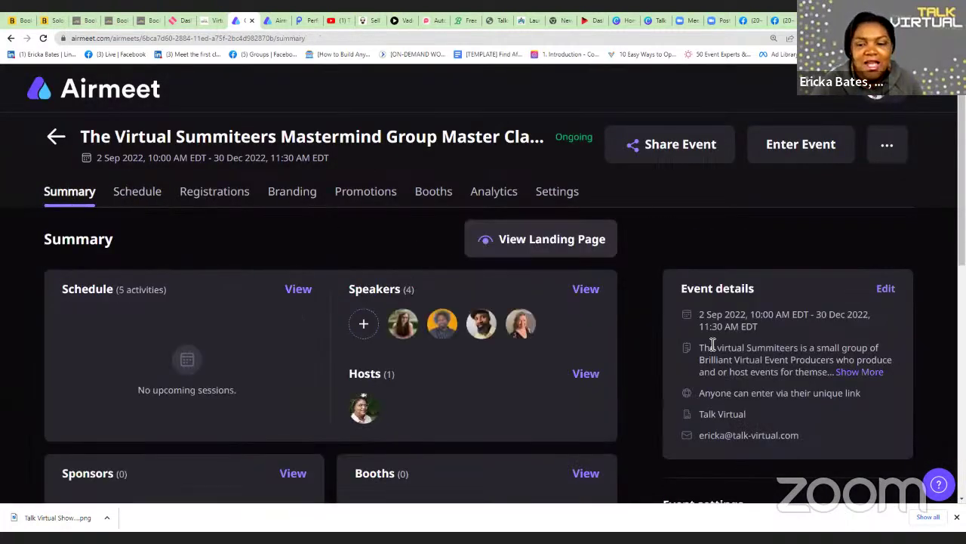
scroll(787, 303, down, 4)
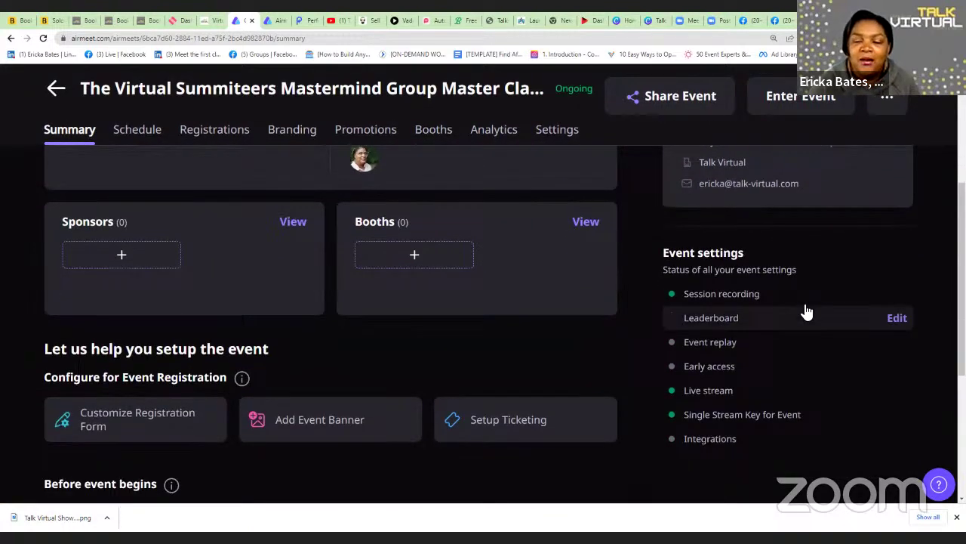
scroll(809, 298, up, 4)
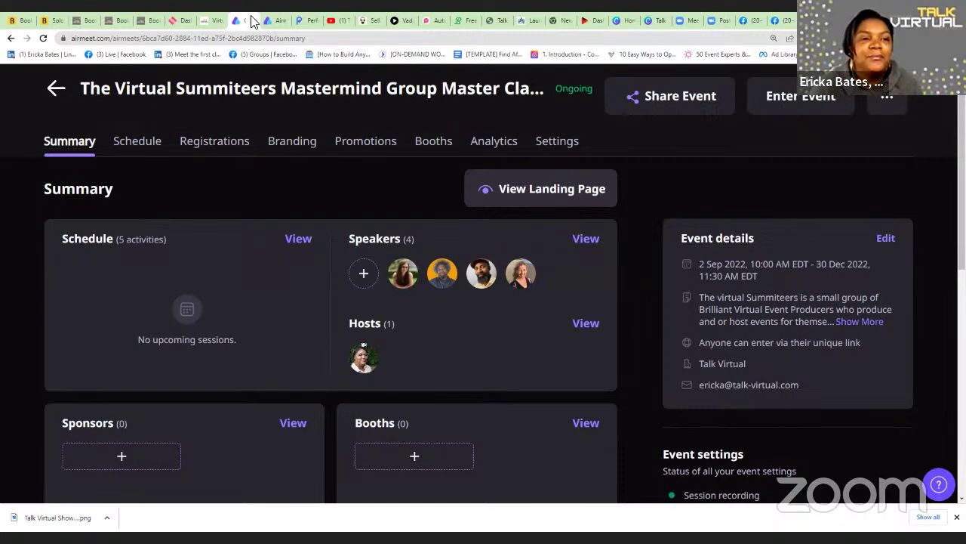
Switch to Book Like a Boss, view its dashboard and Solopreneur pricing page, and open the site's home page
click(19, 21)
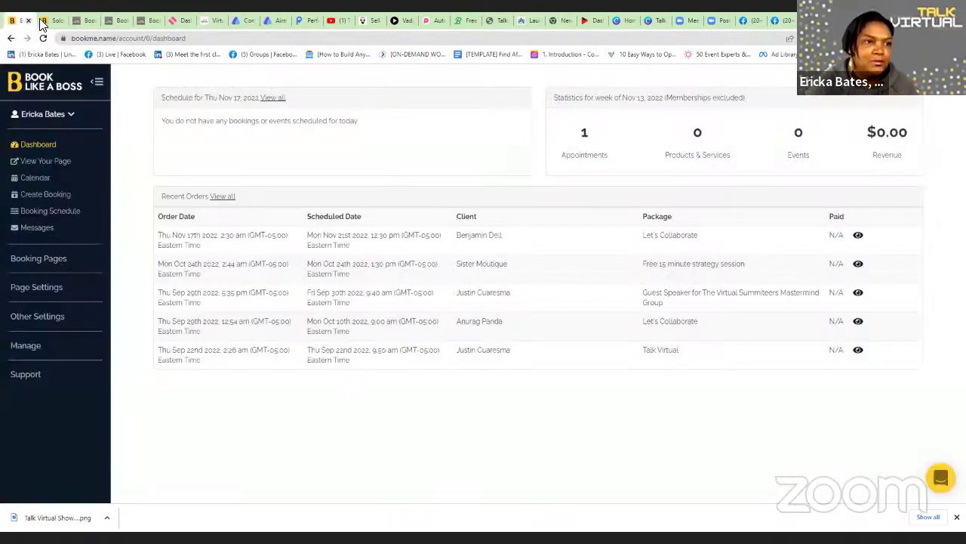
click(44, 21)
scroll(317, 287, up, 10)
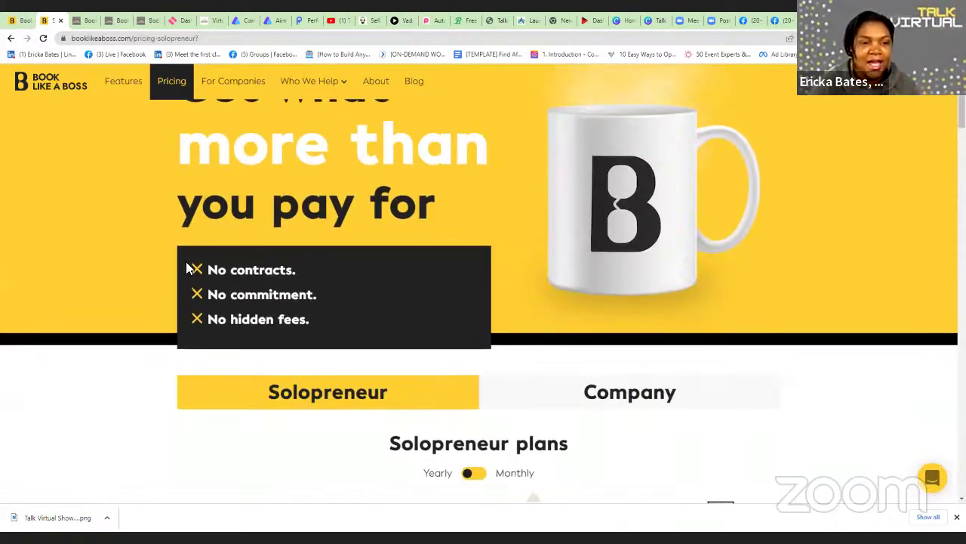
scroll(75, 104, up, 1)
click(42, 90)
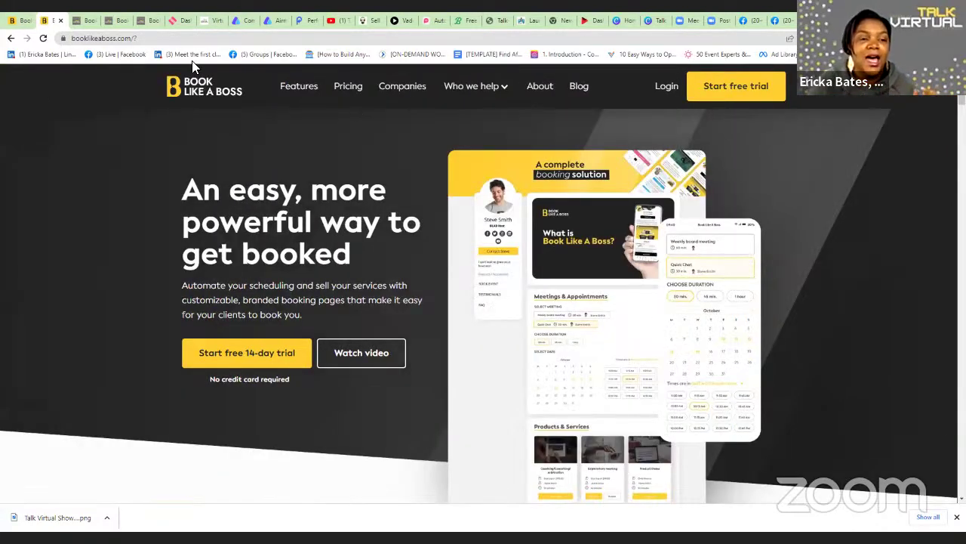
Switch to the HeySummit account dashboard, glance at the Leveling Up landing page editor, and return to the dashboard
click(173, 24)
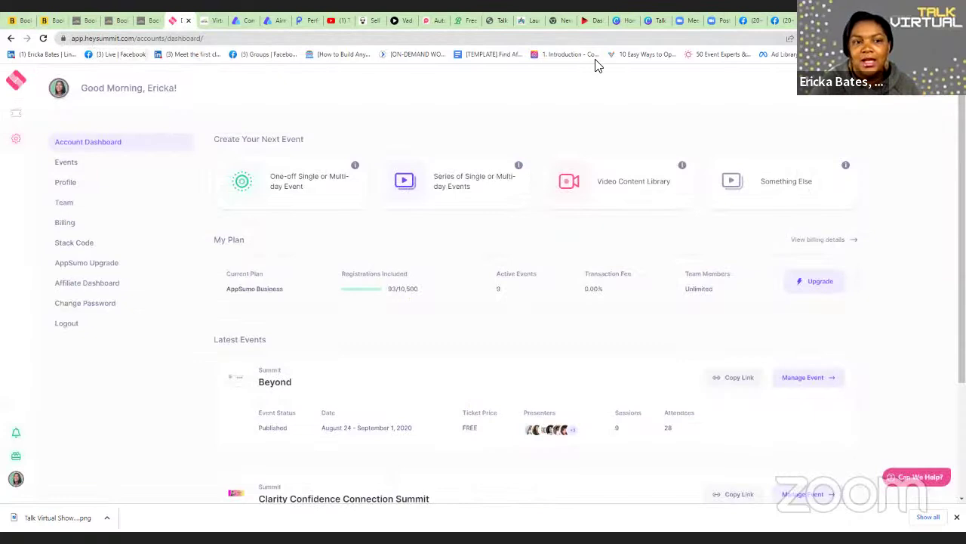
click(19, 89)
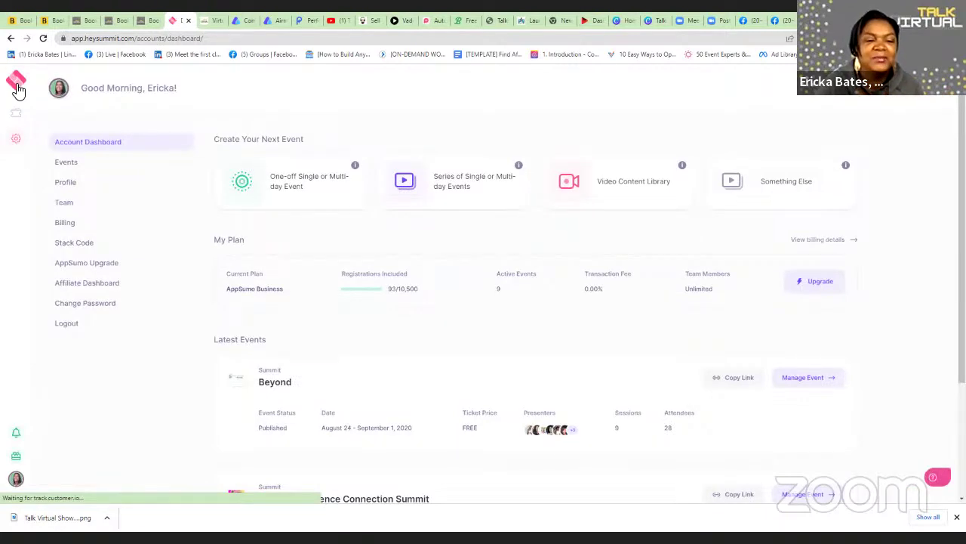
click(209, 23)
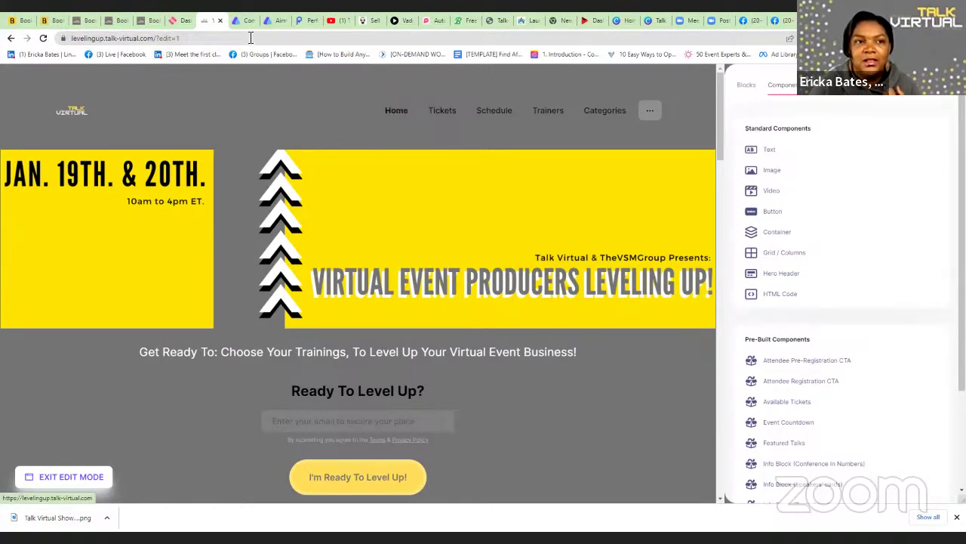
click(188, 21)
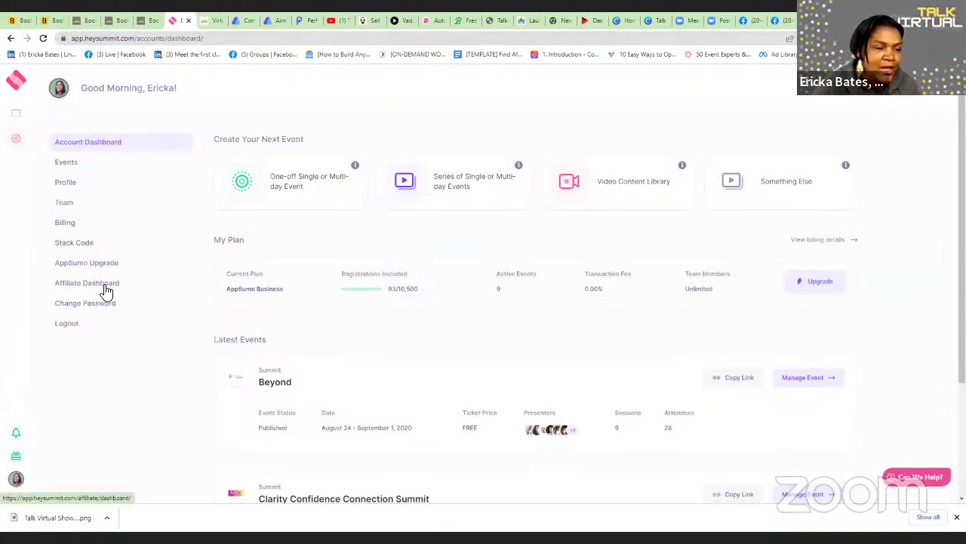
List all HeySummit events, open Virtual Event Producers Leveling Up! for management, and view its affiliate revenue page
scroll(465, 279, down, 3)
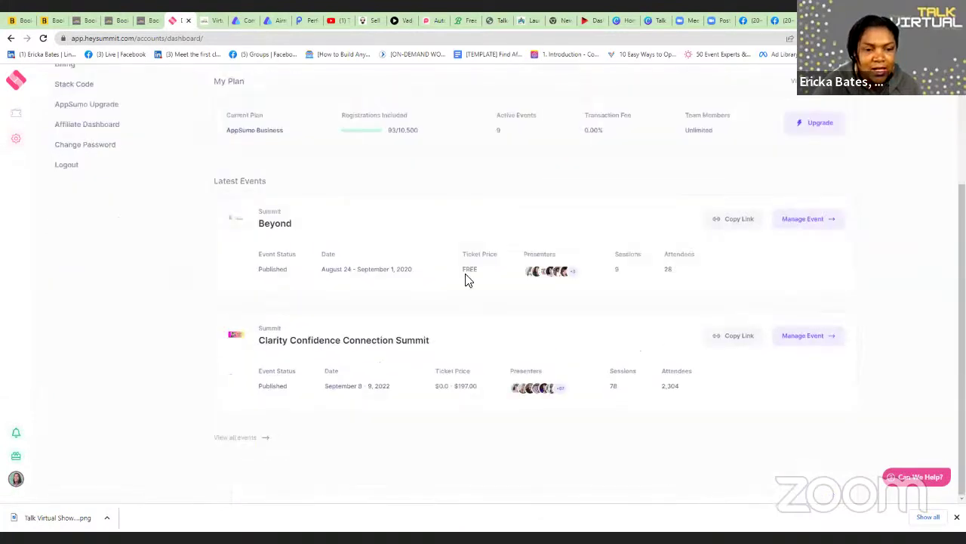
click(243, 443)
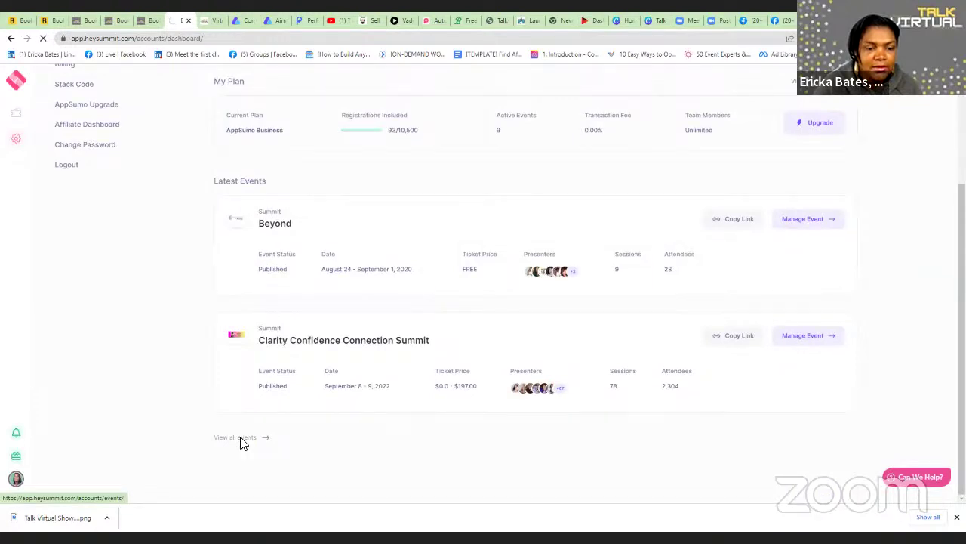
scroll(432, 294, down, 5)
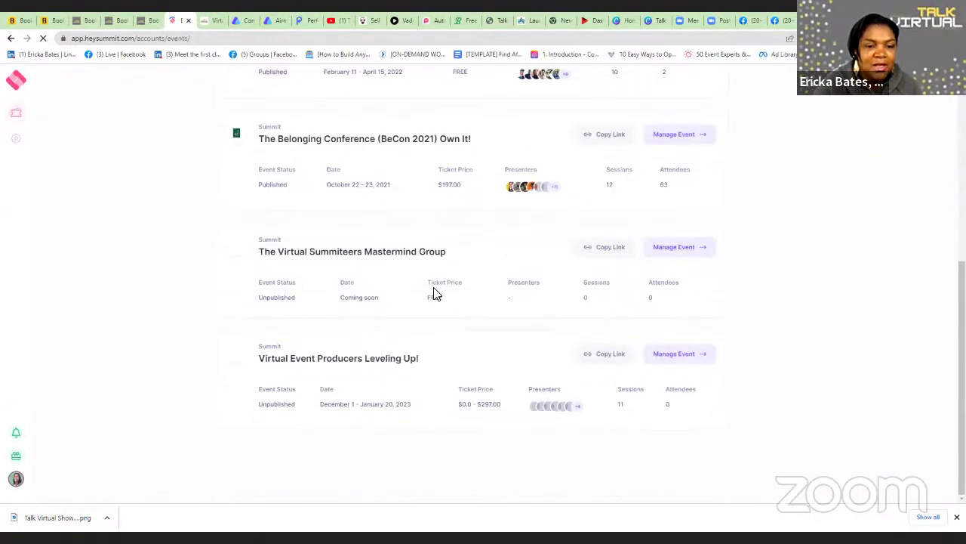
click(661, 360)
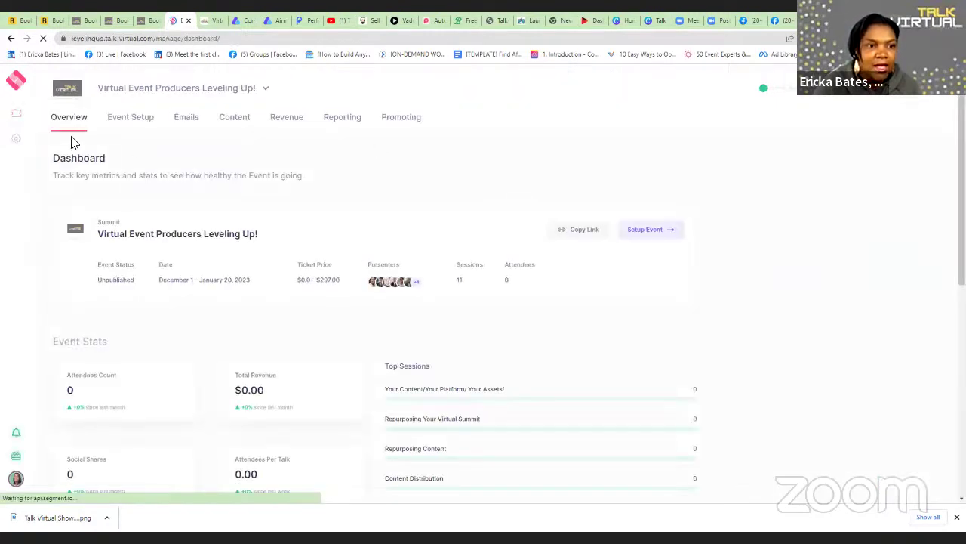
click(297, 123)
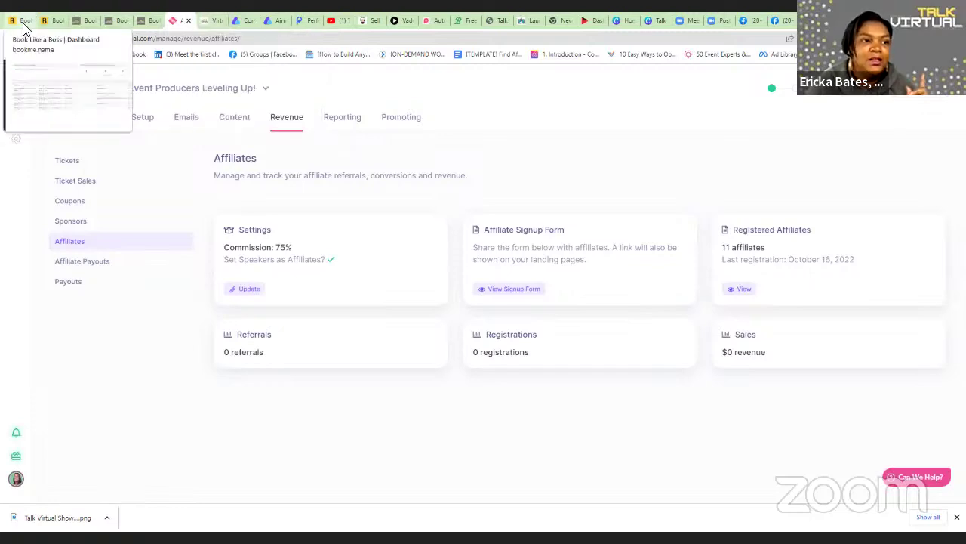
Look through the open Book Like a Boss pages, and close the last booking page before the HeySummit one
click(53, 25)
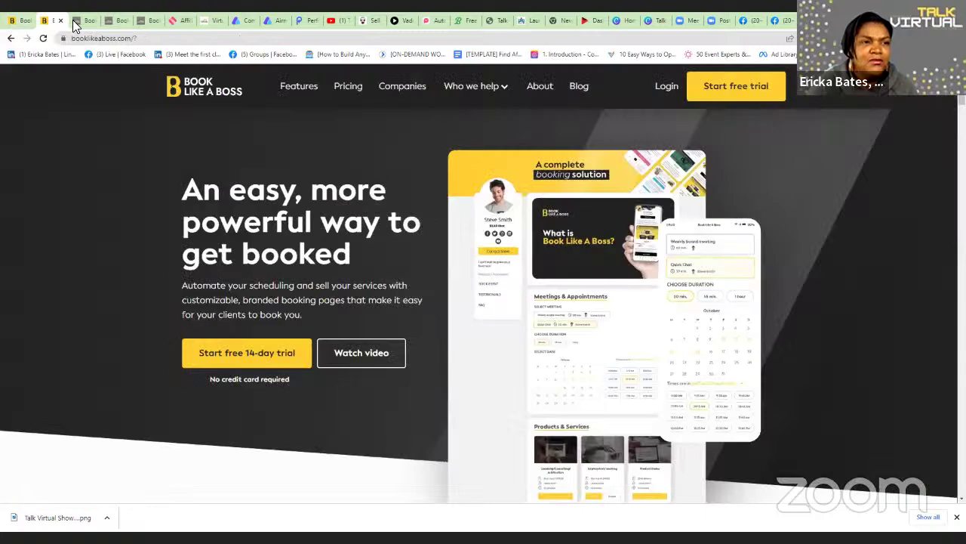
click(76, 23)
click(115, 23)
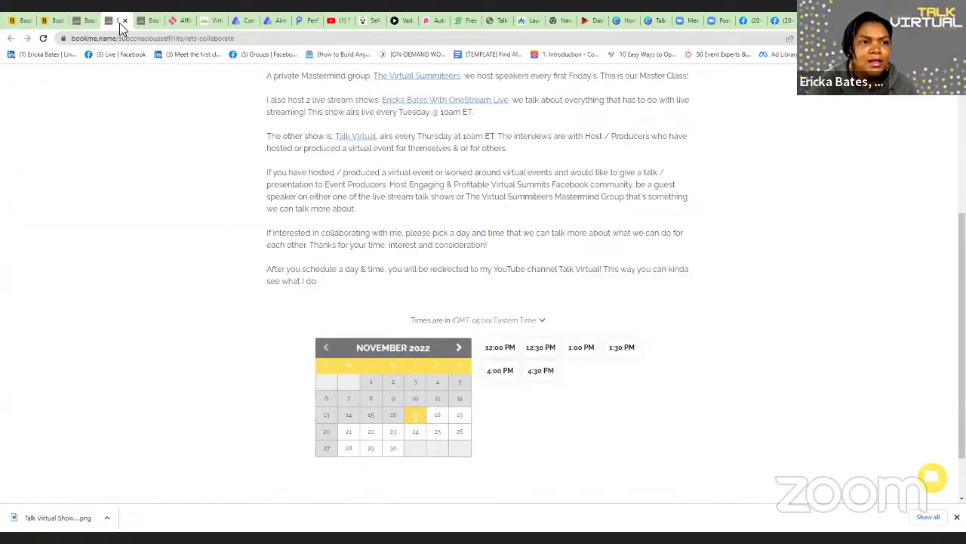
click(151, 22)
click(155, 20)
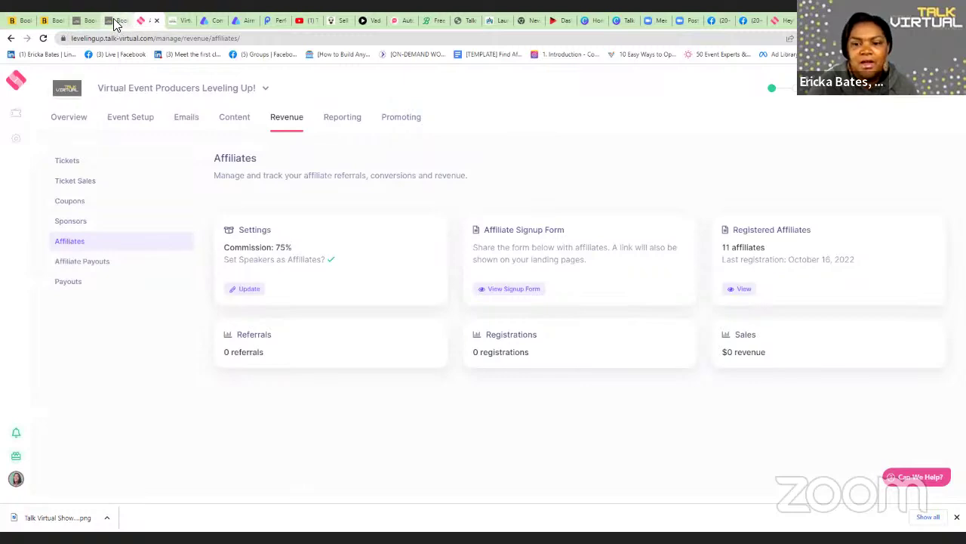
Return to the Let's Collaborate booking page, view its introduction, and close the page
click(114, 22)
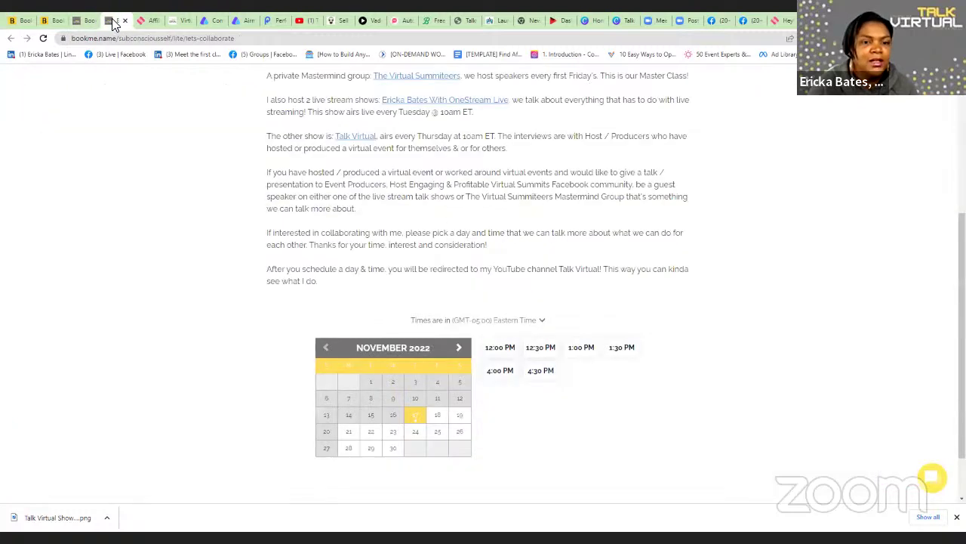
scroll(680, 393, up, 4)
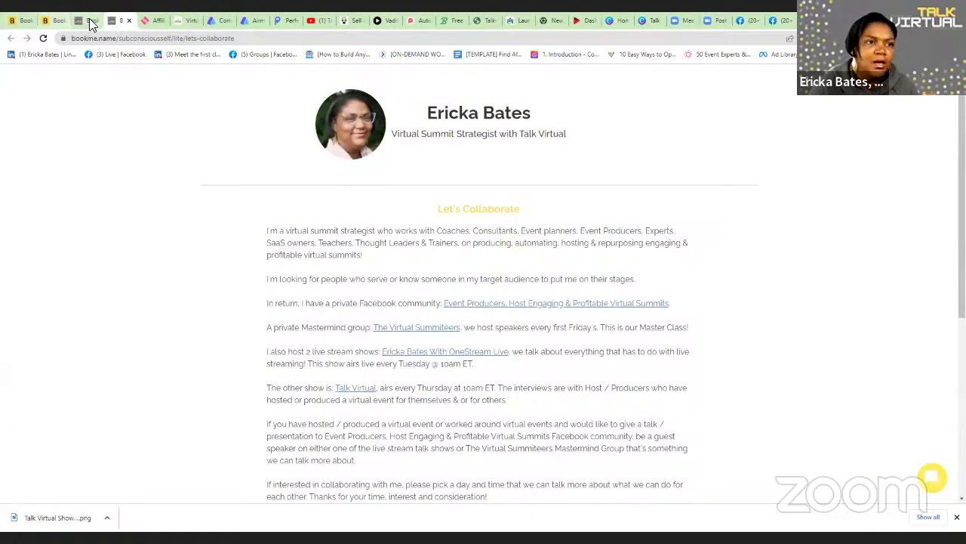
click(129, 22)
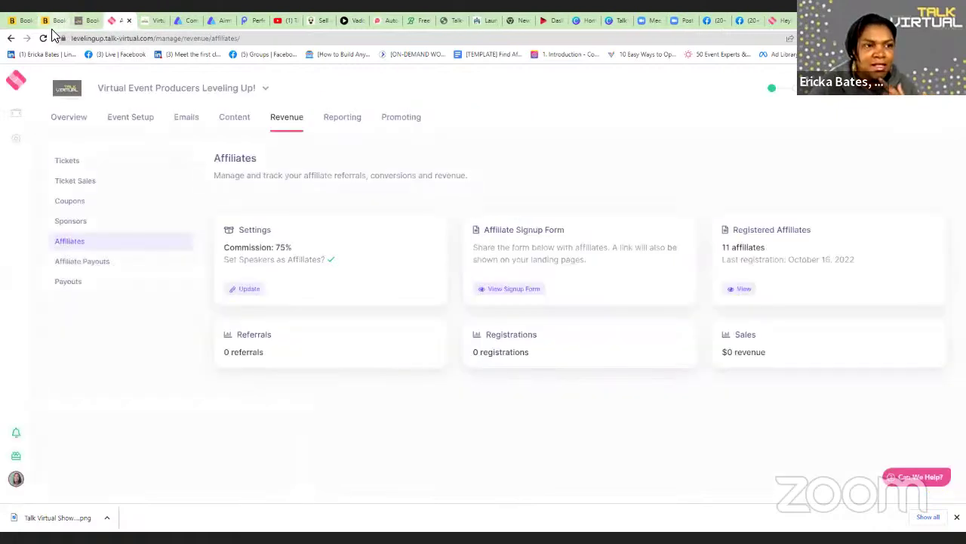
Go from the Talk Virtual booking page to the Book Like a Boss dashboard, and browse the list of appointments
click(84, 22)
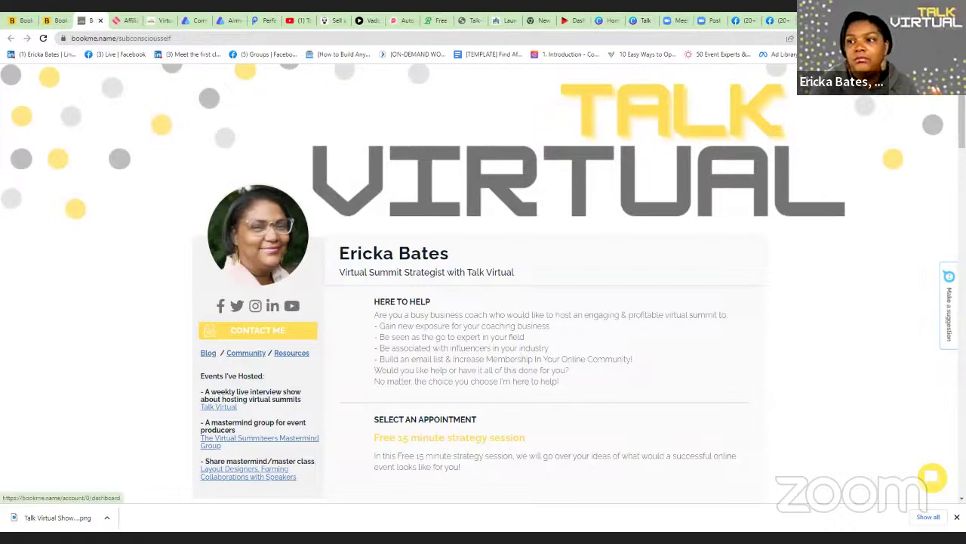
click(918, 93)
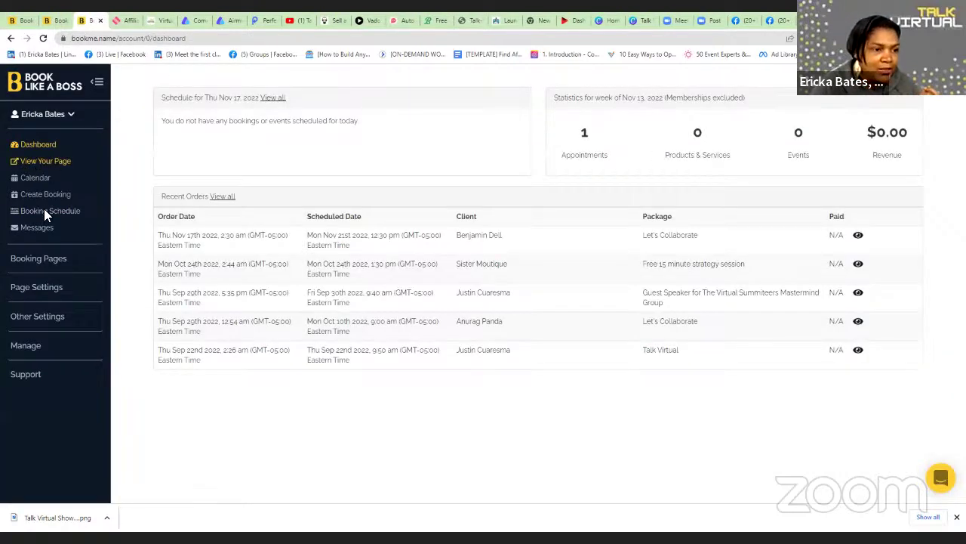
click(45, 258)
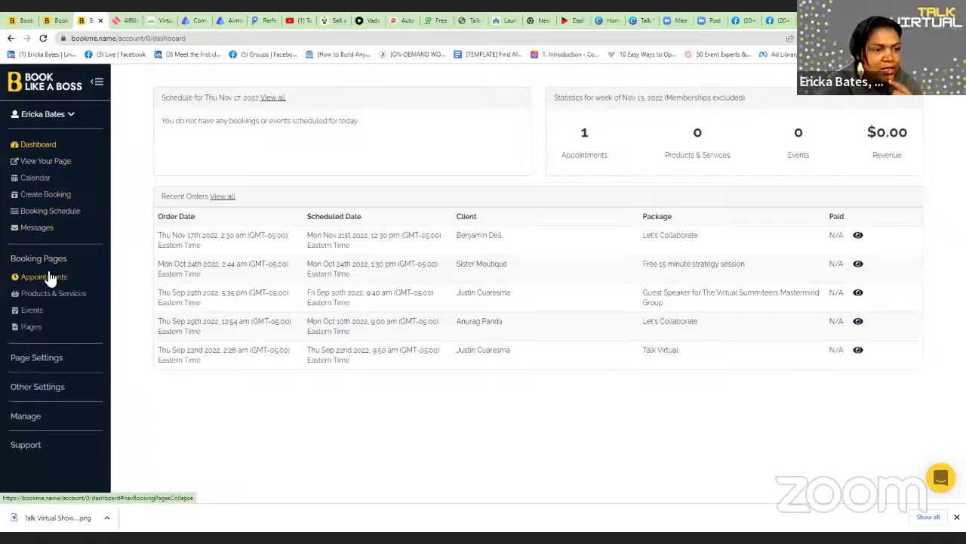
click(45, 277)
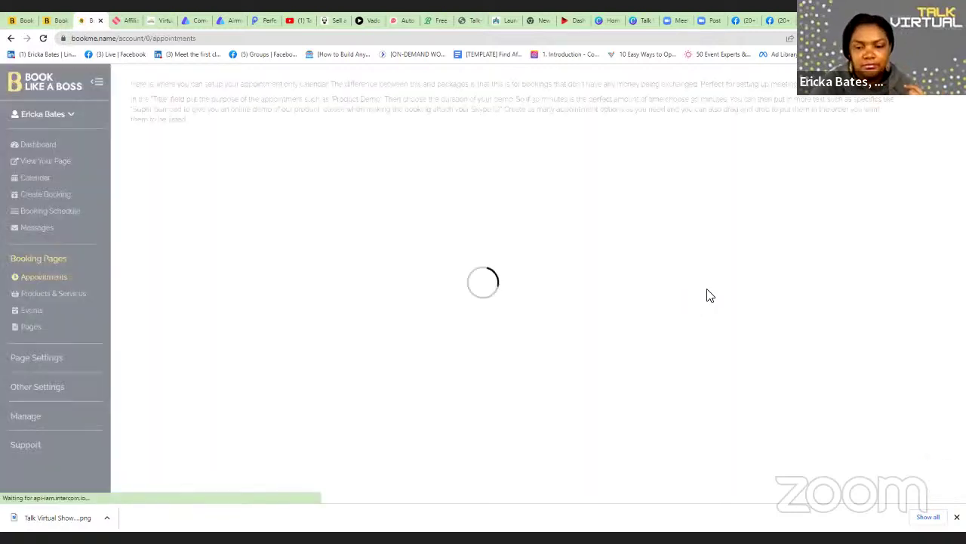
scroll(767, 255, down, 4)
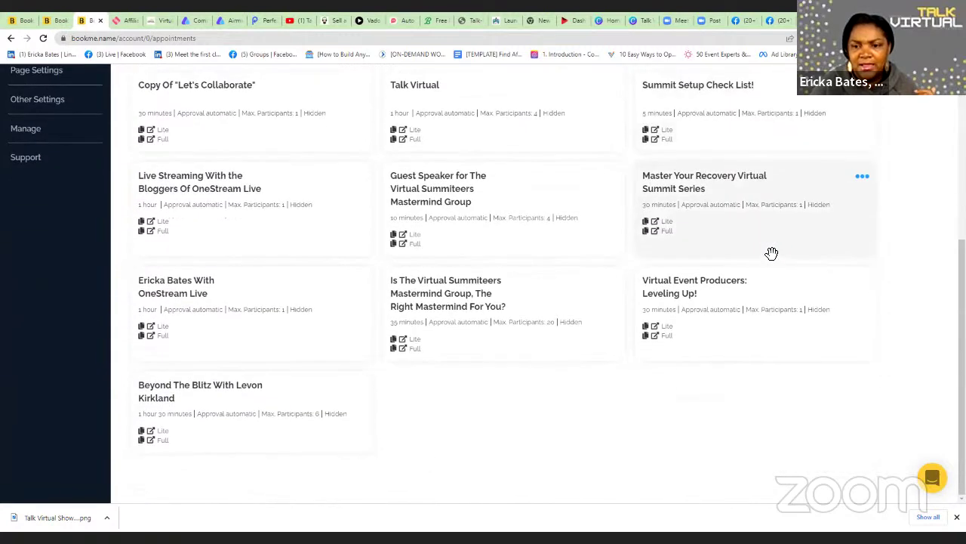
Open the full booking page of the Virtual Event Producers: Leveling Up! appointment and look over its banner and video
click(658, 336)
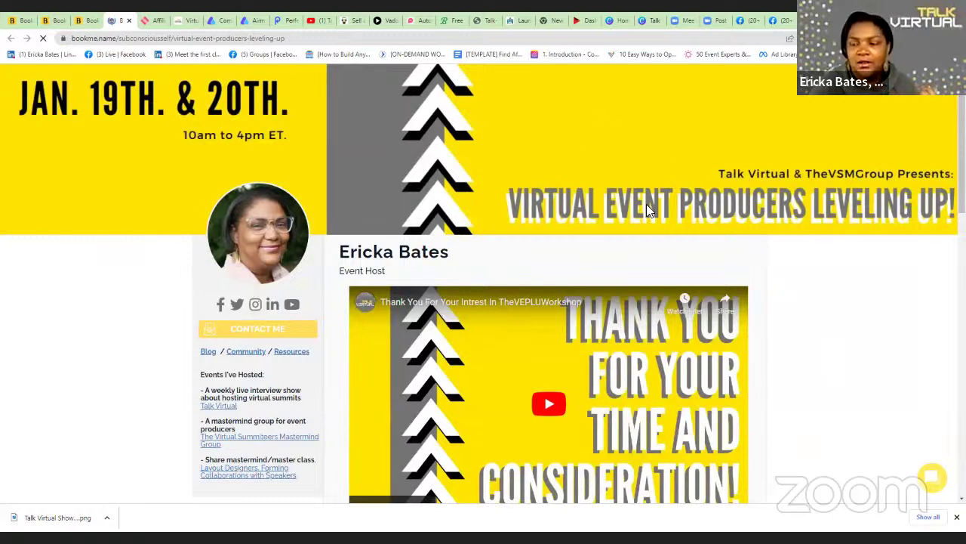
scroll(695, 185, down, 3)
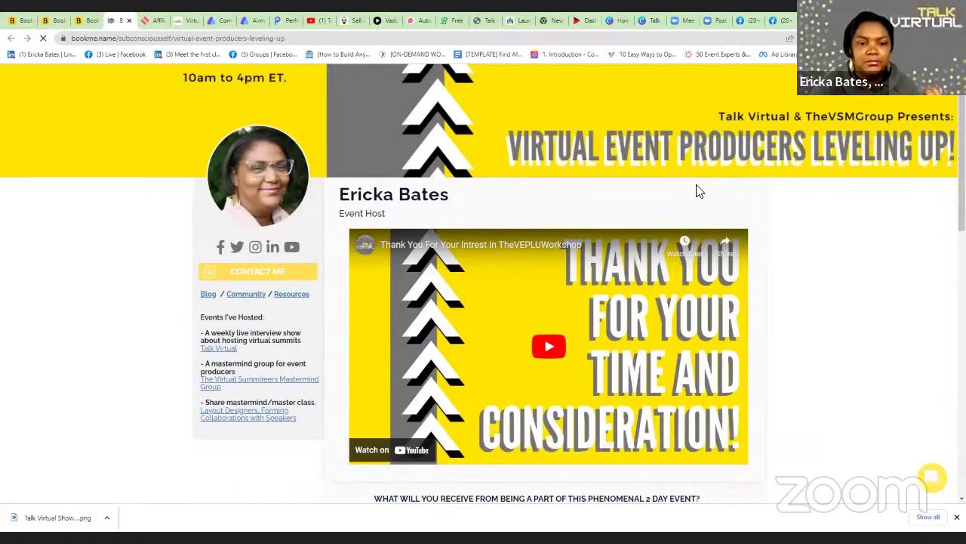
scroll(694, 184, up, 3)
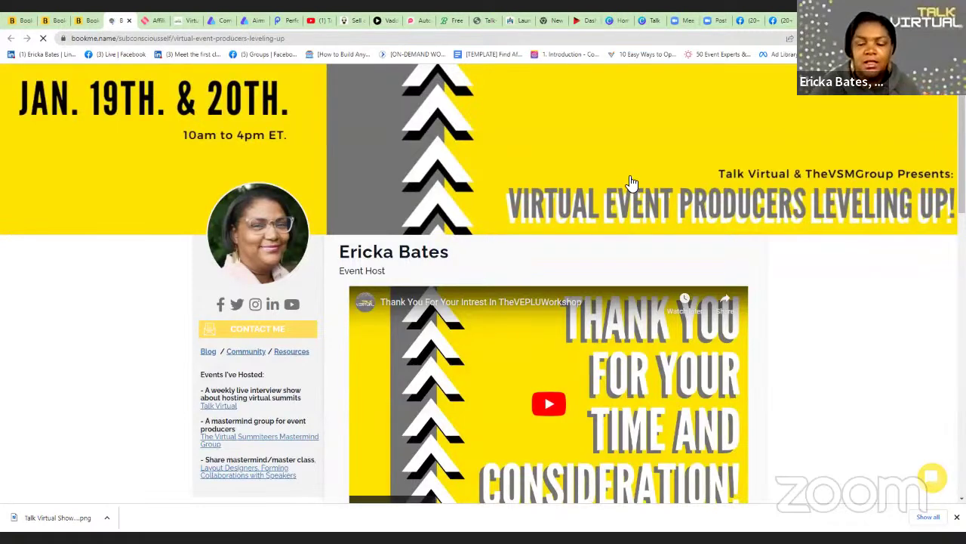
Look through the Leveling Up booking page's trainer benefits, workshop description, interview calendar and time slots, and speaker FAQ
scroll(585, 314, down, 3)
scroll(635, 268, up, 1)
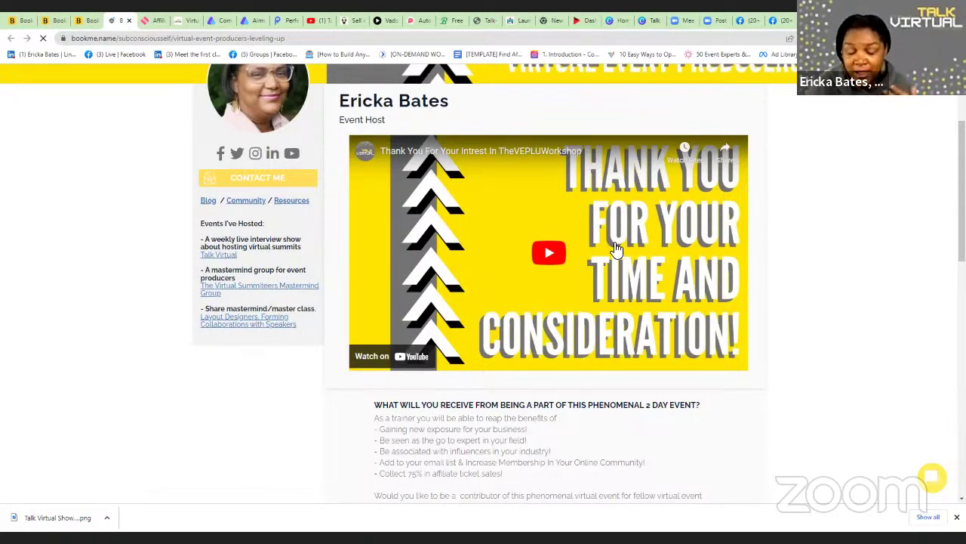
scroll(608, 245, down, 3)
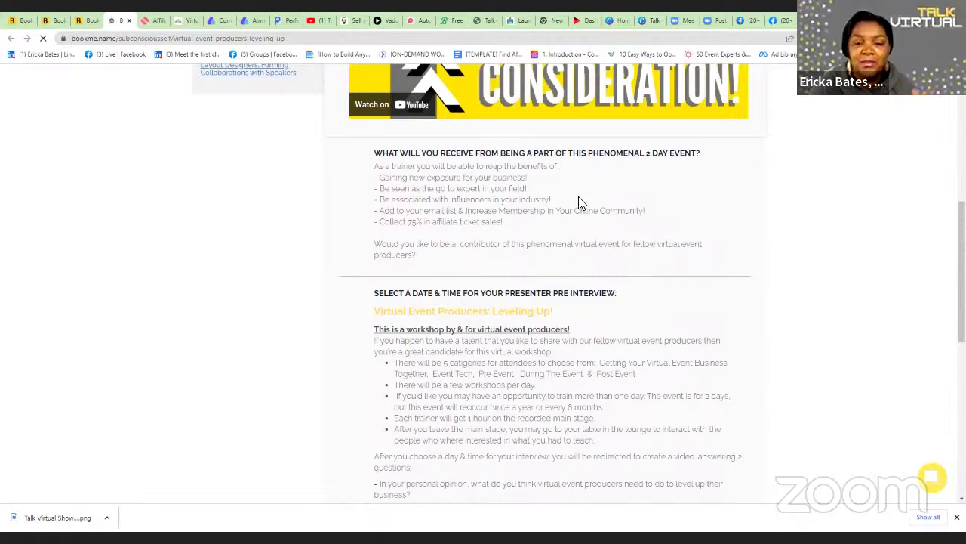
scroll(674, 375, down, 3)
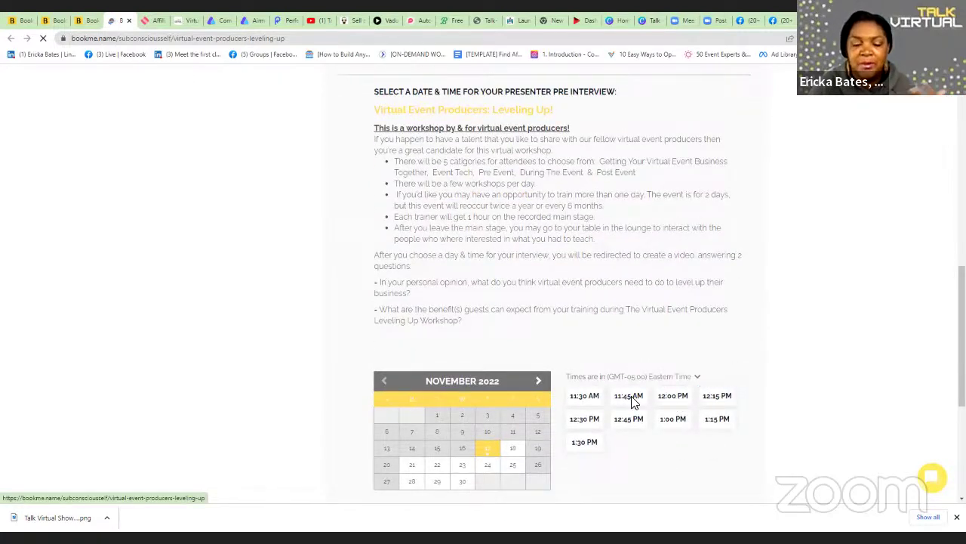
scroll(631, 400, down, 2)
scroll(632, 401, up, 1)
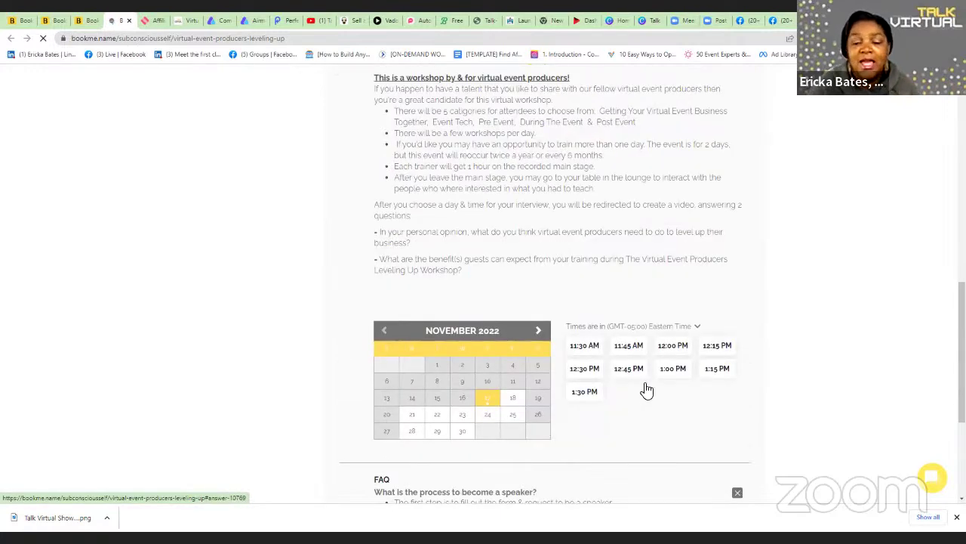
click(640, 368)
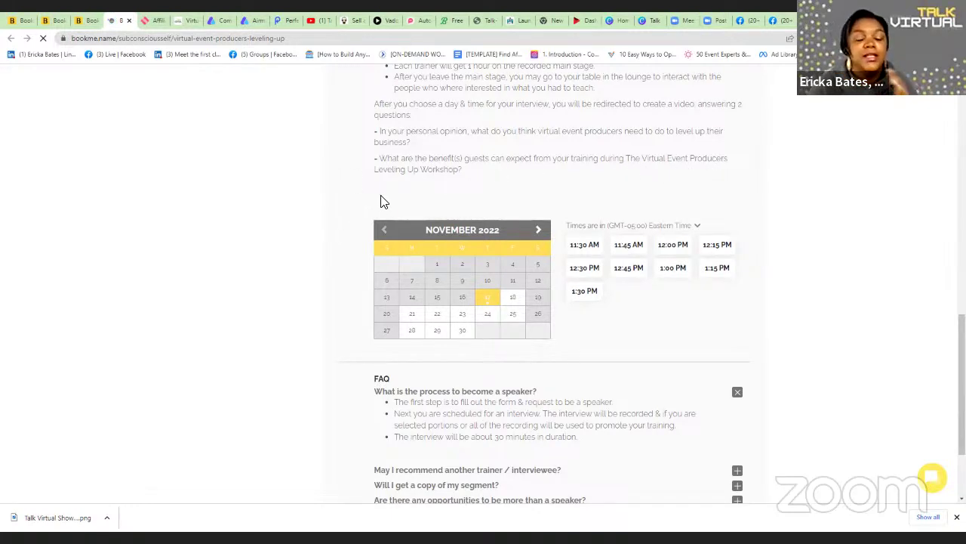
Go past the HeySummit affiliates and event pages to Airmeet, and open the landing page of the mastermind master classes event
click(145, 21)
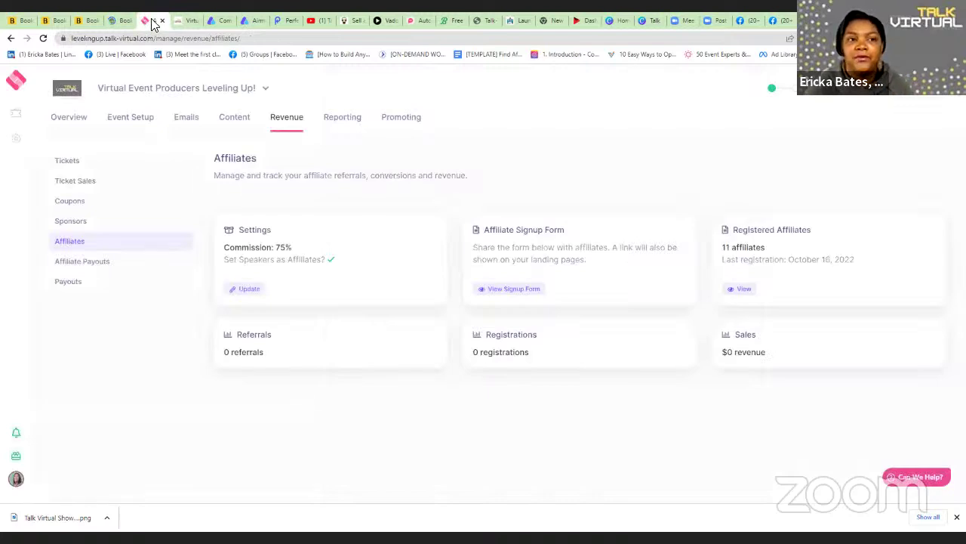
click(182, 22)
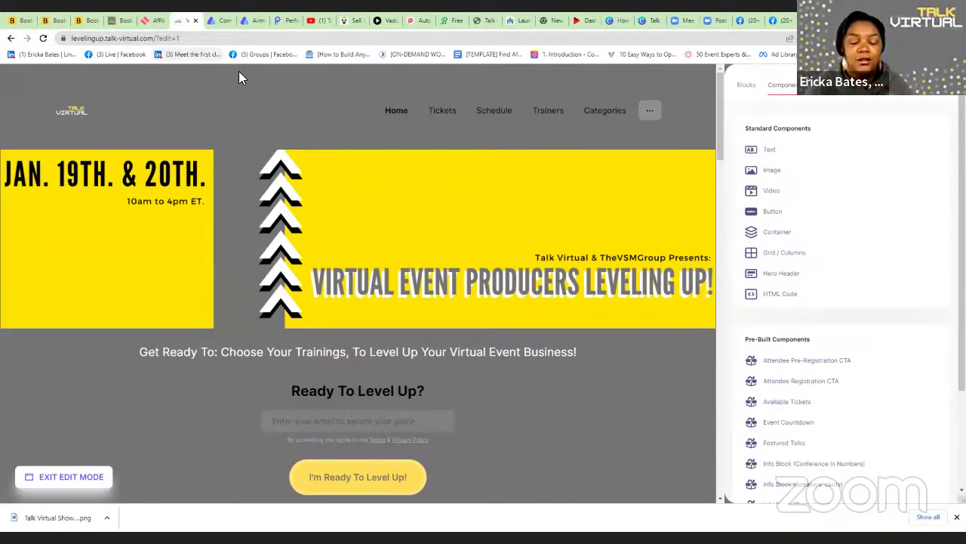
click(219, 22)
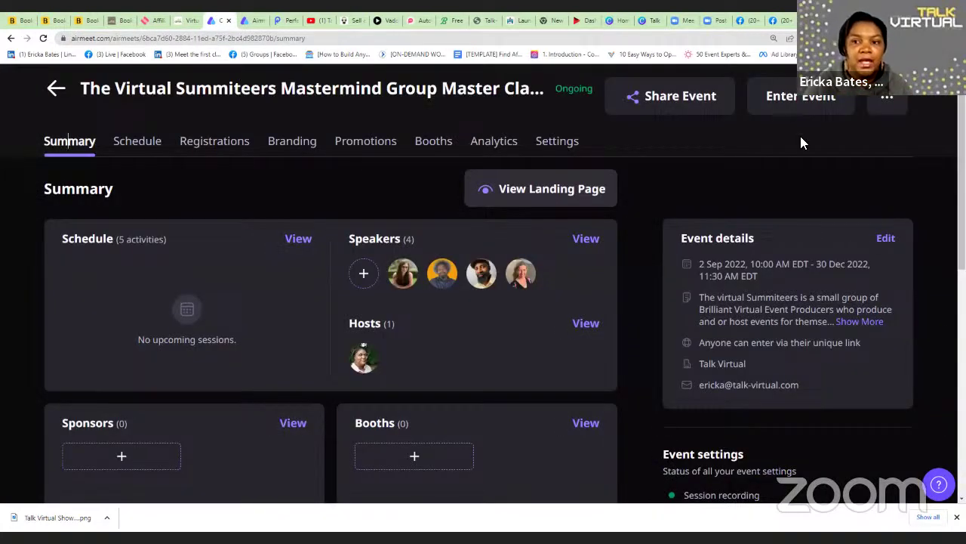
click(529, 185)
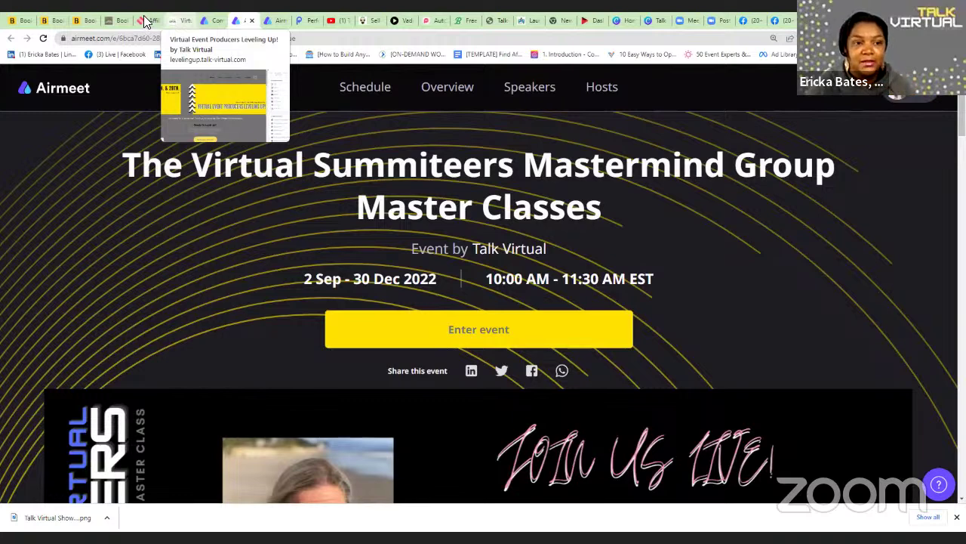
Compare the HeySummit Leveling Up page's registration section with the Airmeet master classes landing page, reopened from the event summary
click(145, 21)
click(180, 21)
scroll(309, 332, down, 3)
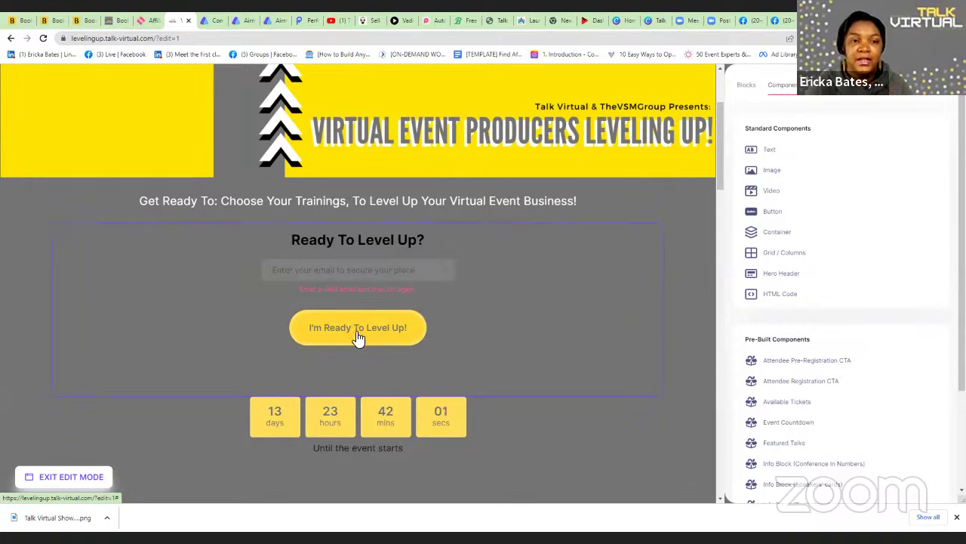
click(207, 21)
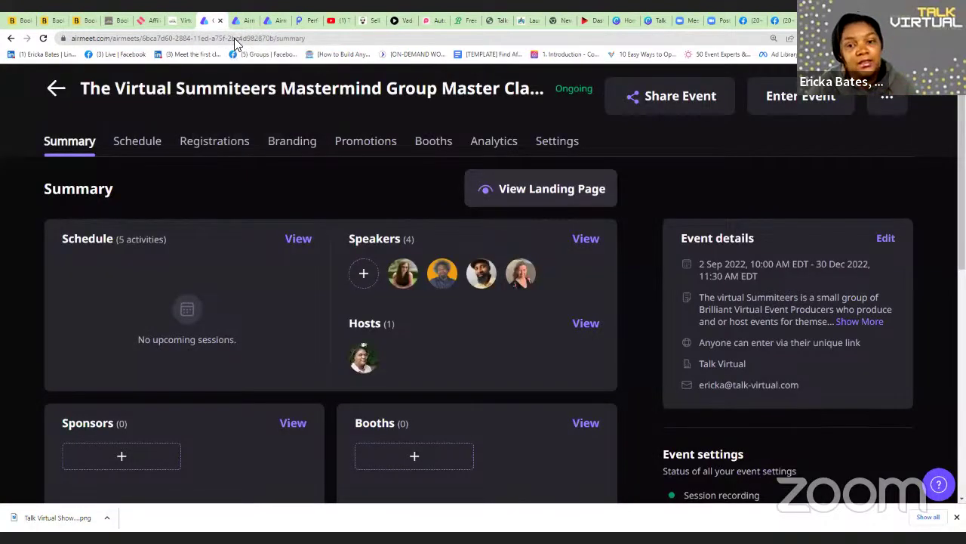
click(533, 189)
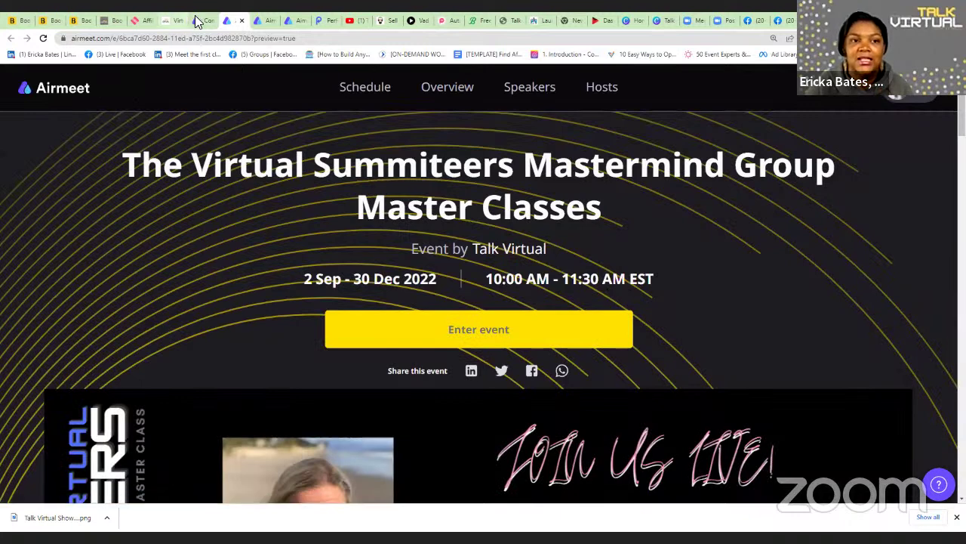
mouse_move(266, 30)
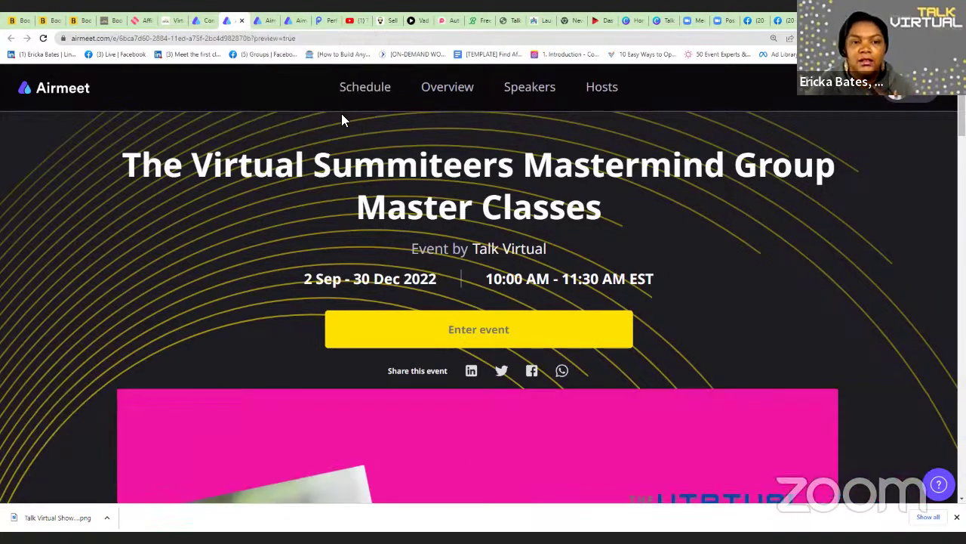
Open the Leveling Up event's trainers in HeySummit, view the first trainer's additional info form, and close it without changes
click(138, 22)
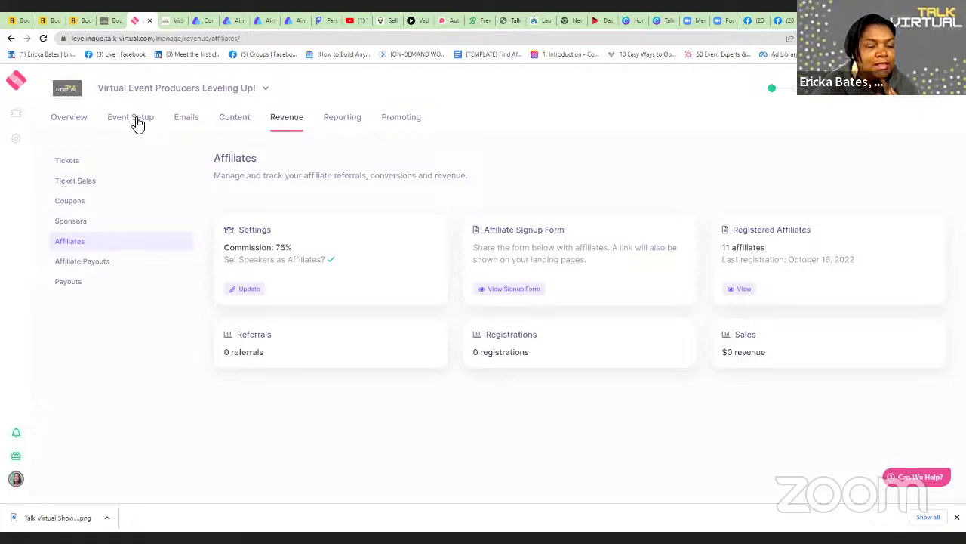
click(228, 122)
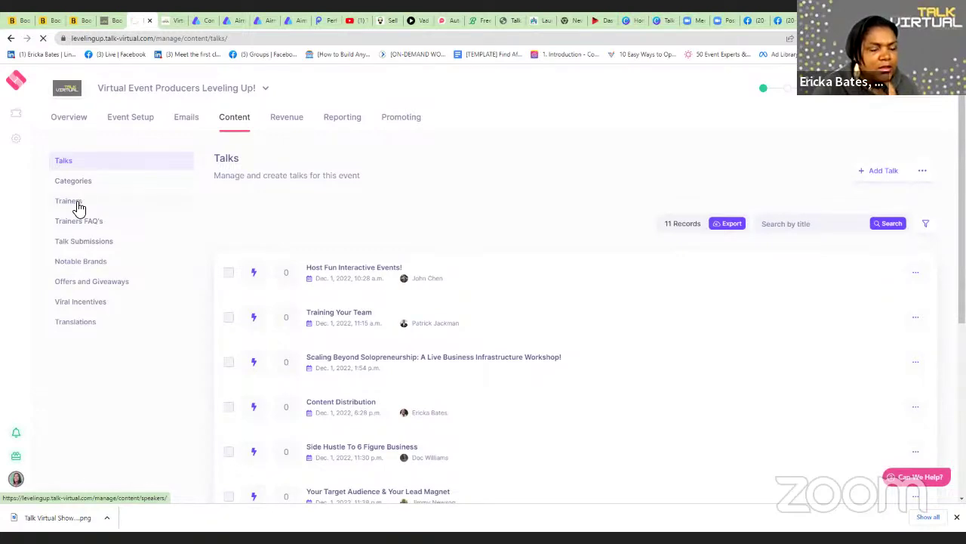
click(76, 205)
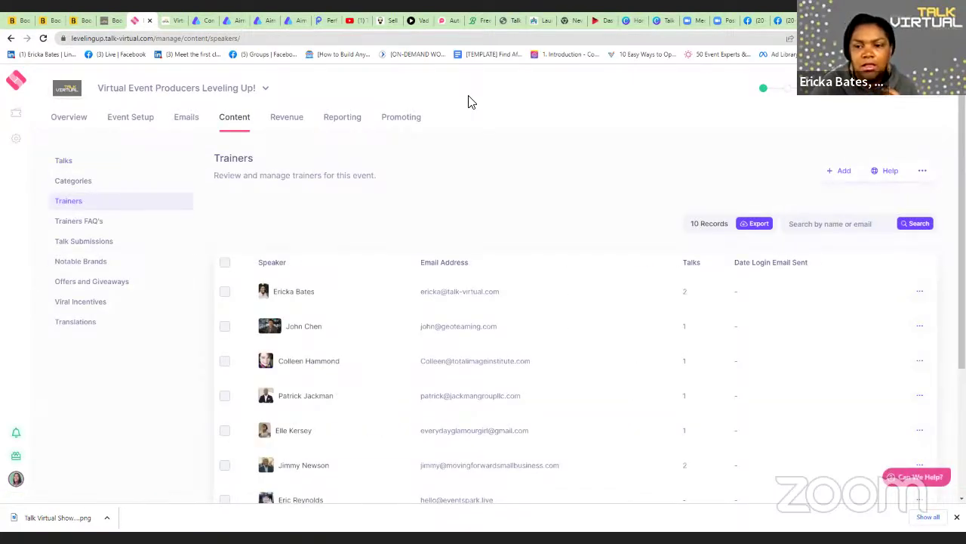
click(921, 293)
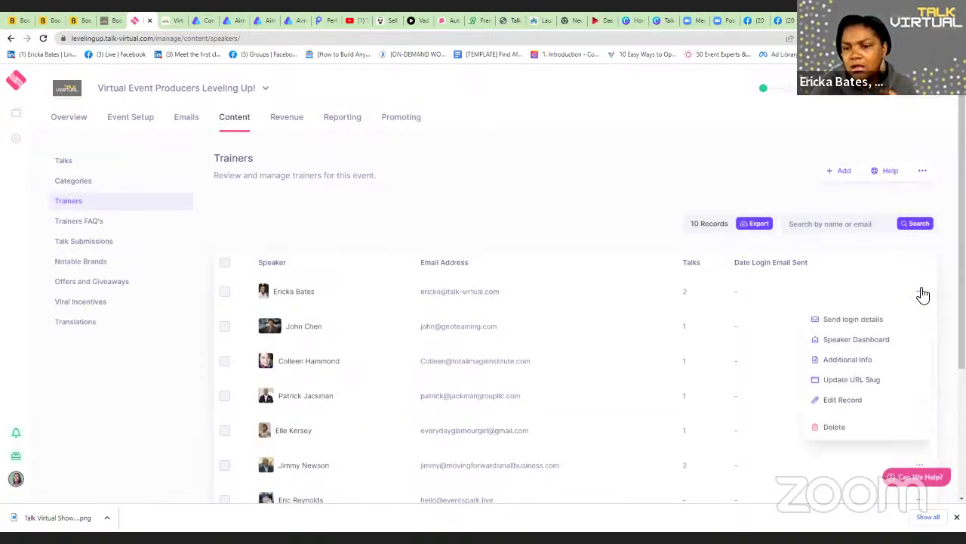
click(840, 362)
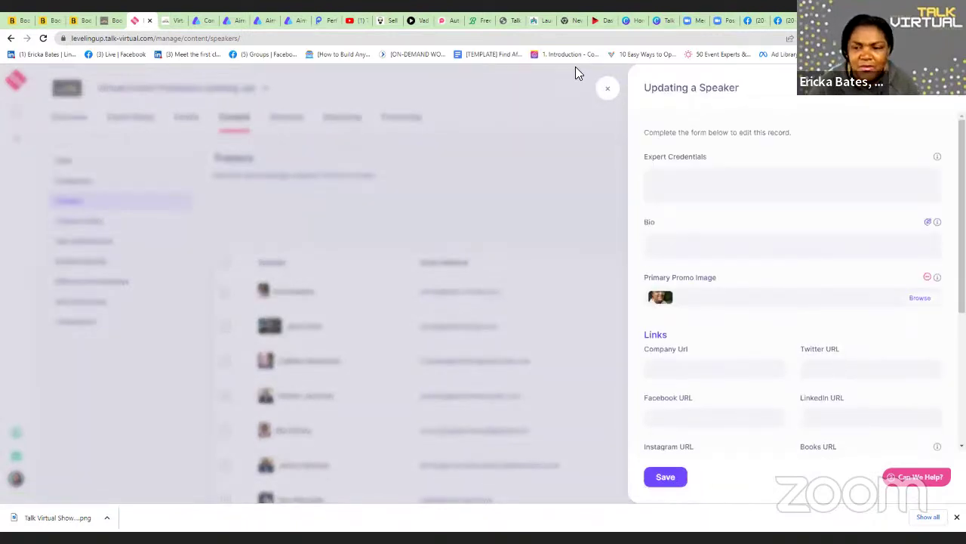
click(606, 91)
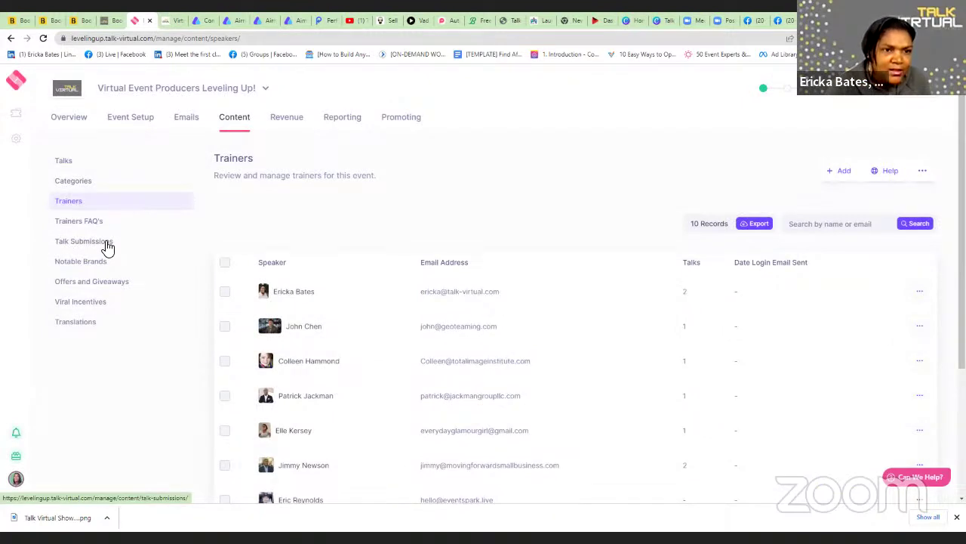
Open the list of talks, view the advanced settings of the Host Fun Interactive Events! talk, and close them
click(66, 163)
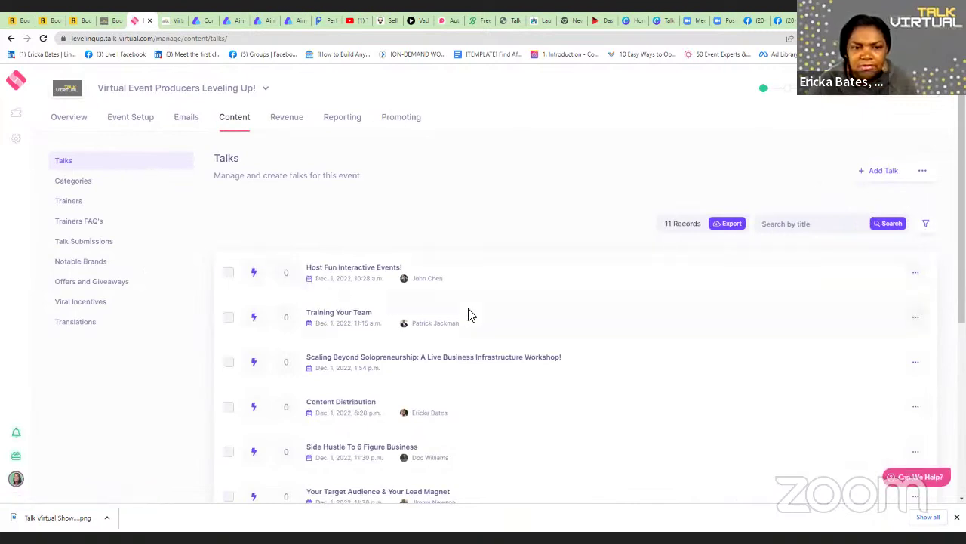
click(913, 276)
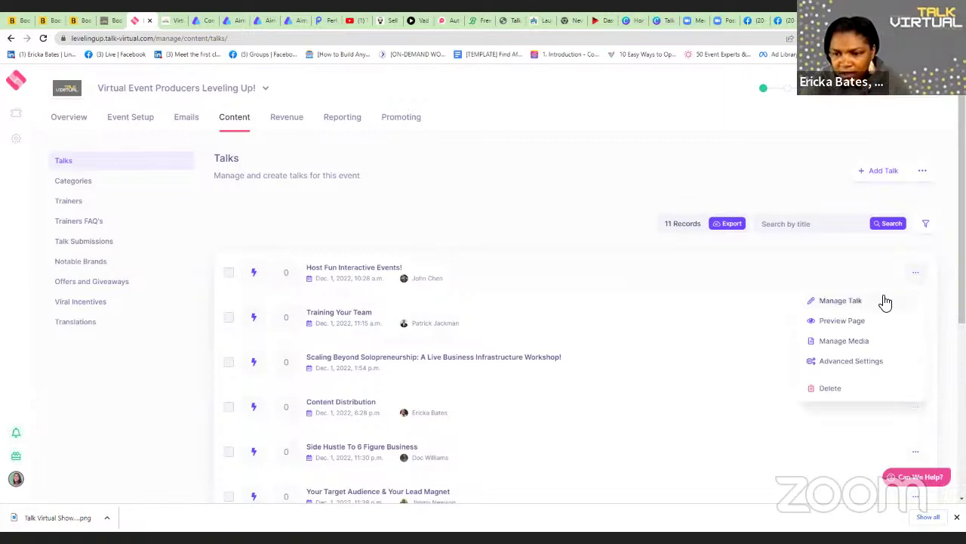
click(863, 361)
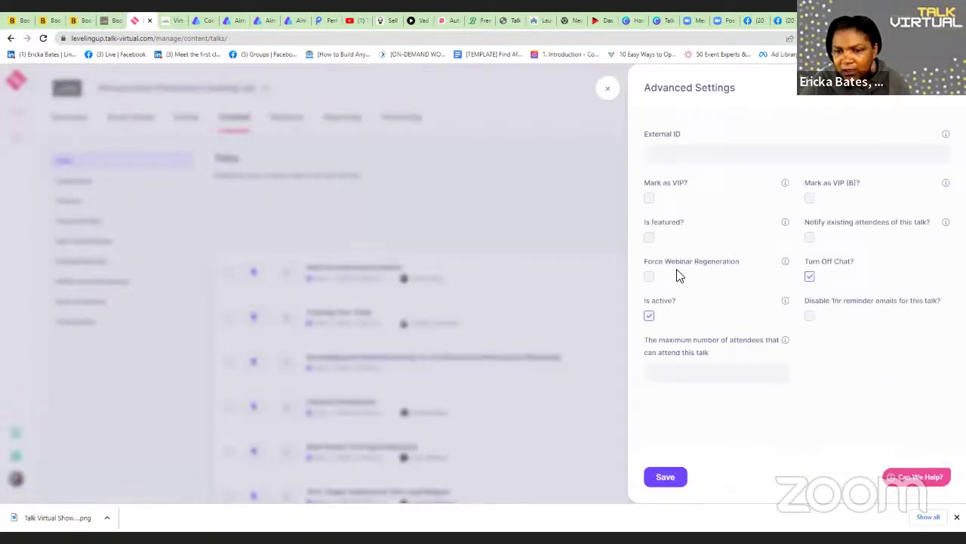
click(609, 91)
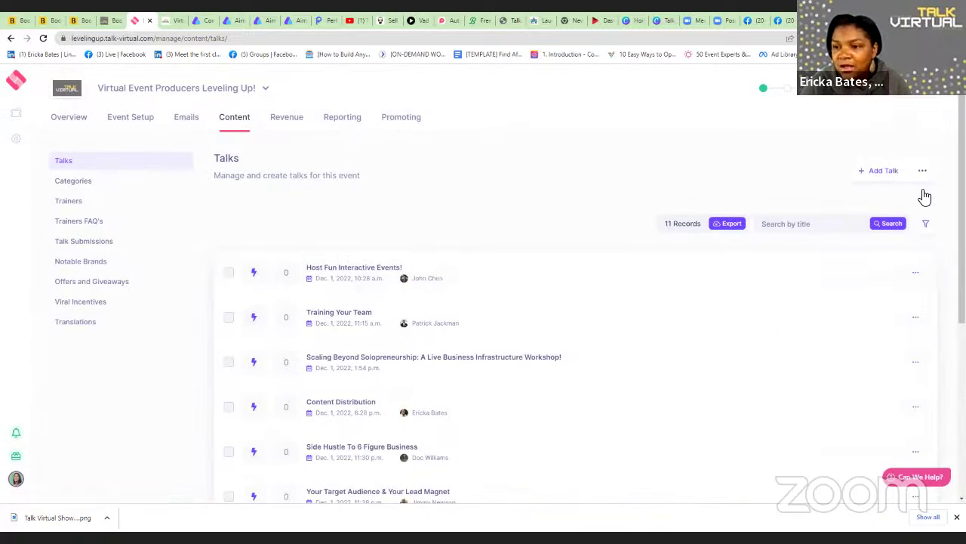
View the media options and the broadcast choices of the Host Fun Interactive Events! talk, closing each without changes
click(915, 275)
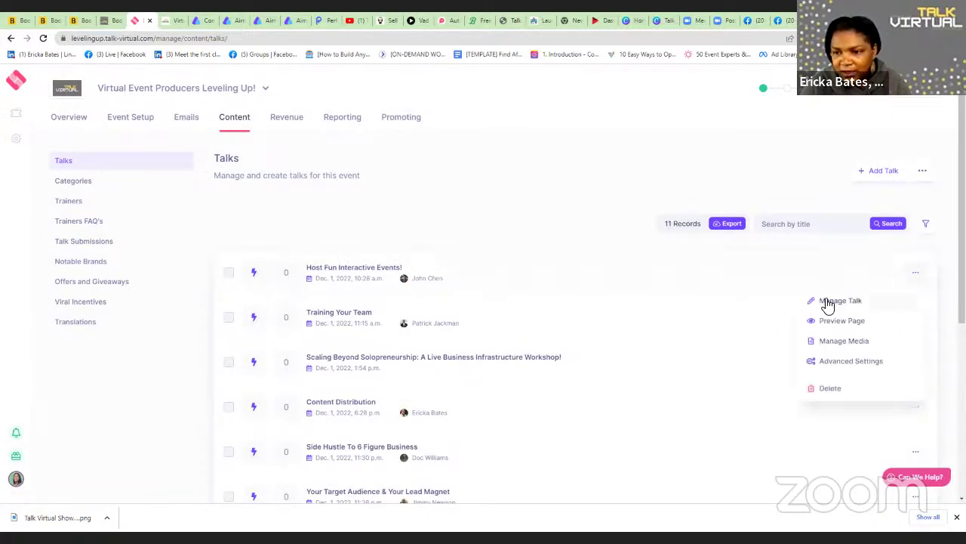
click(827, 342)
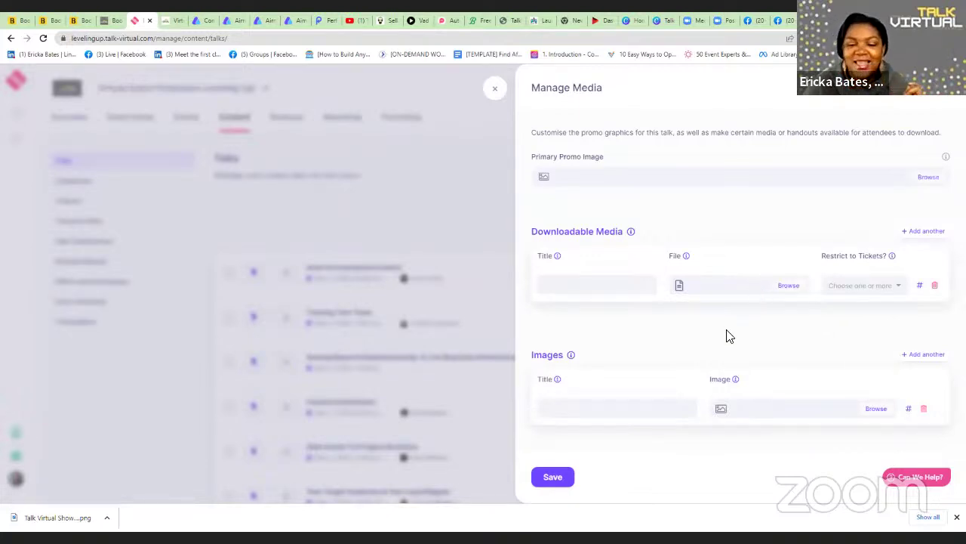
click(497, 87)
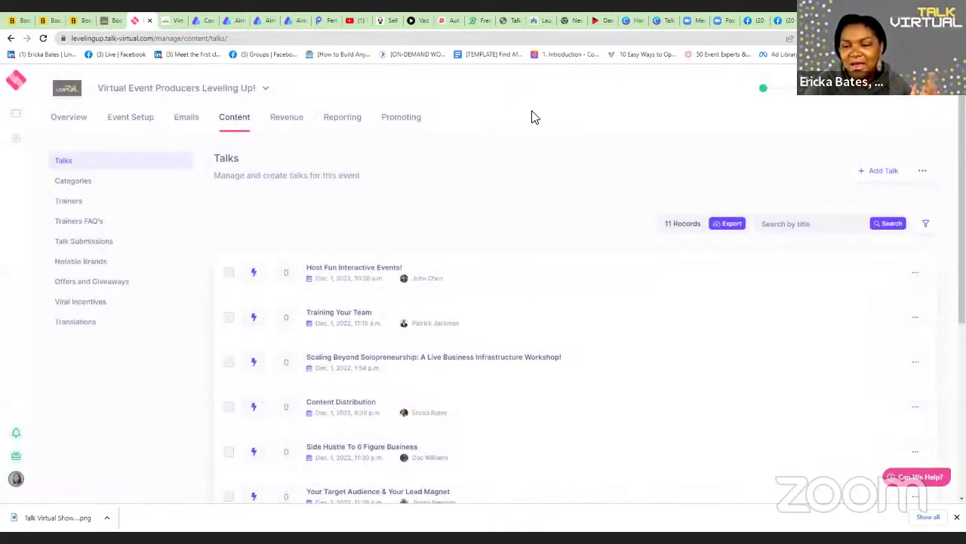
click(915, 271)
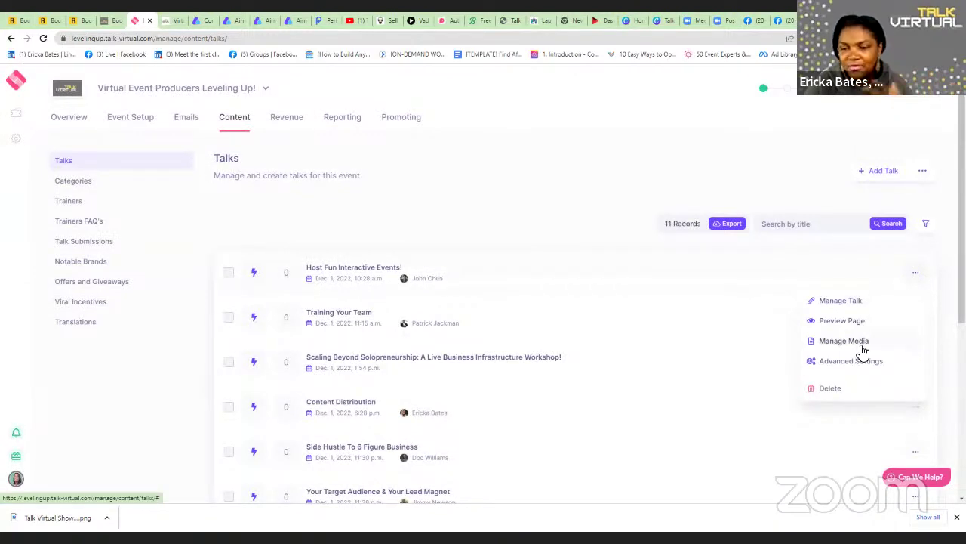
click(846, 306)
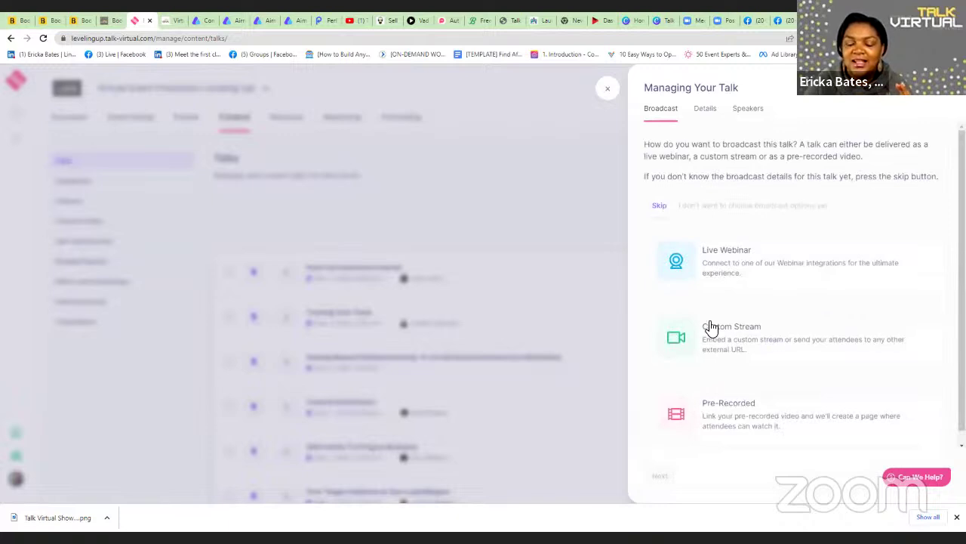
click(606, 91)
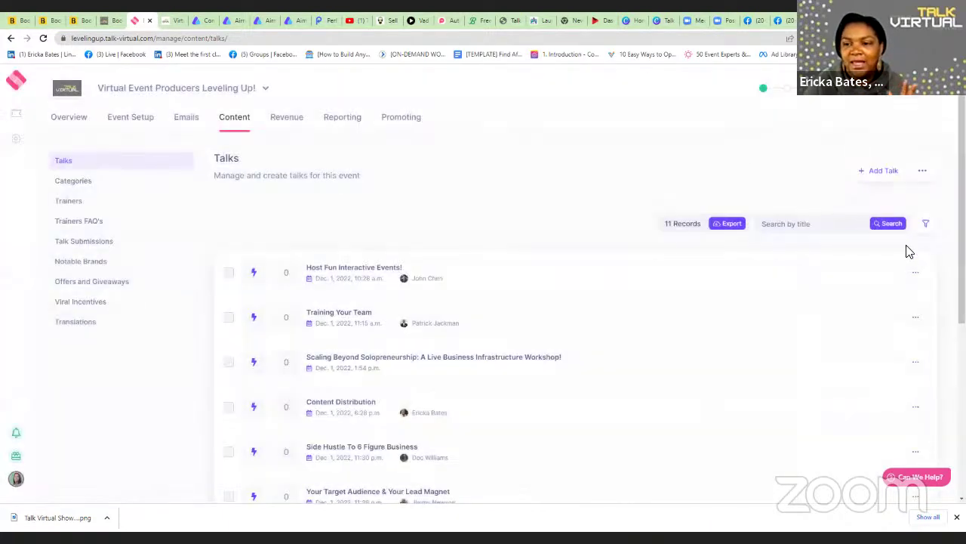
Manage the Host Fun Interactive Events! talk, choosing Custom Stream as its broadcast type and Custom URL as the provider
click(918, 276)
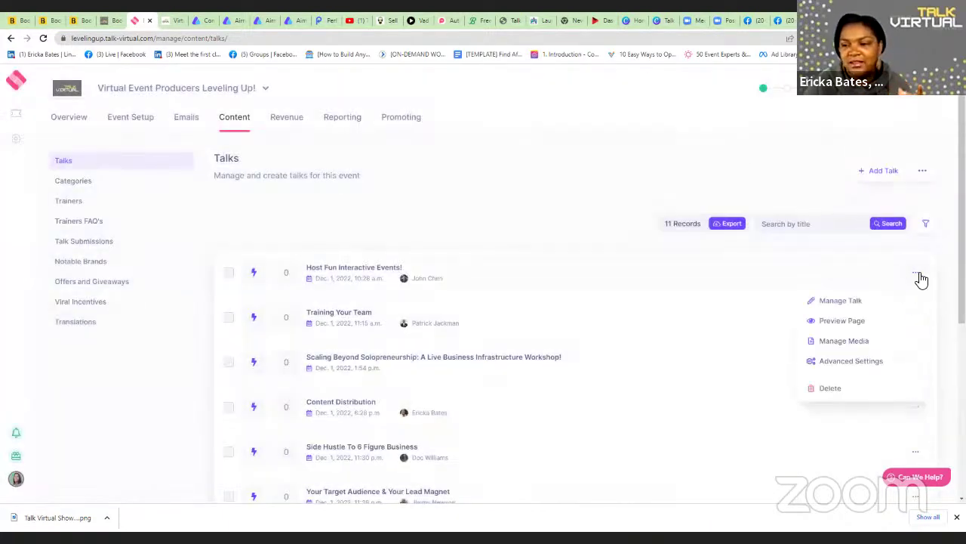
click(834, 301)
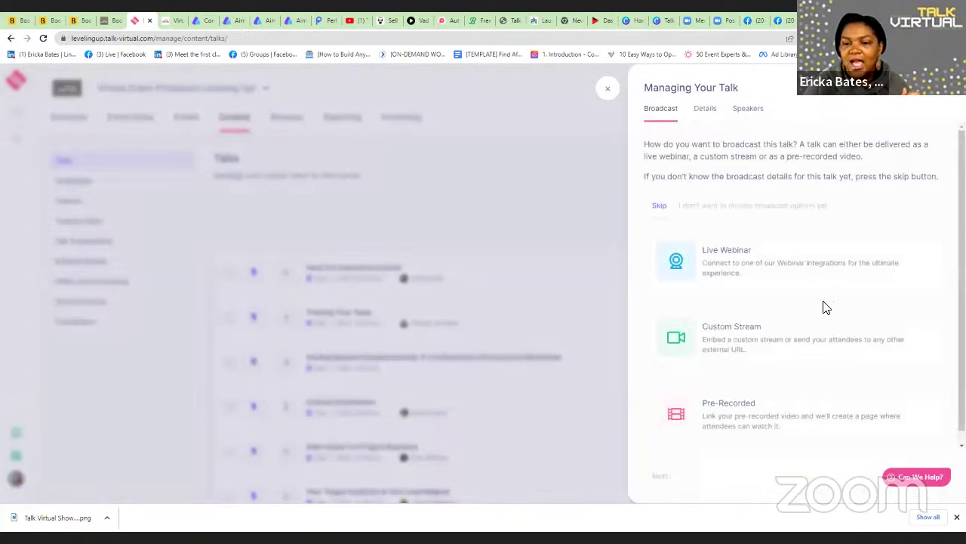
click(718, 346)
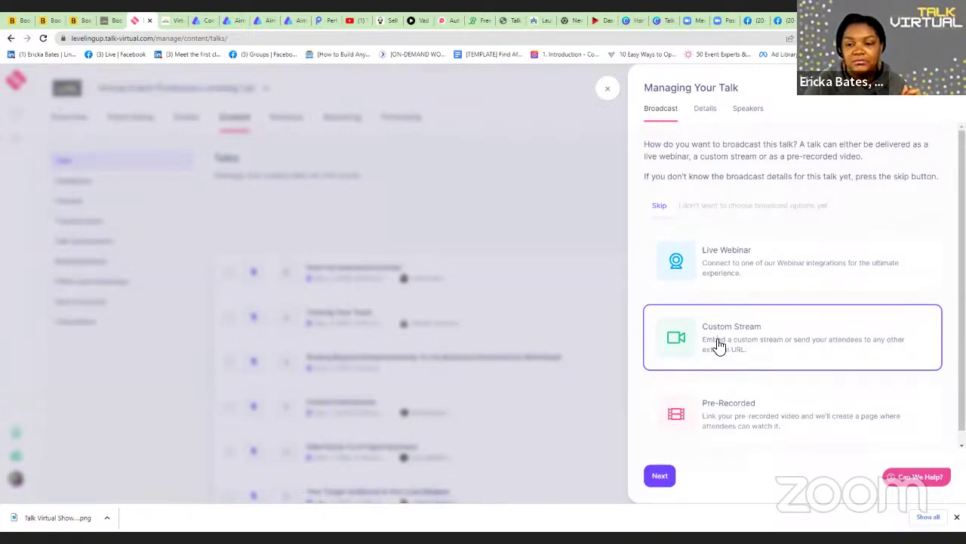
click(659, 475)
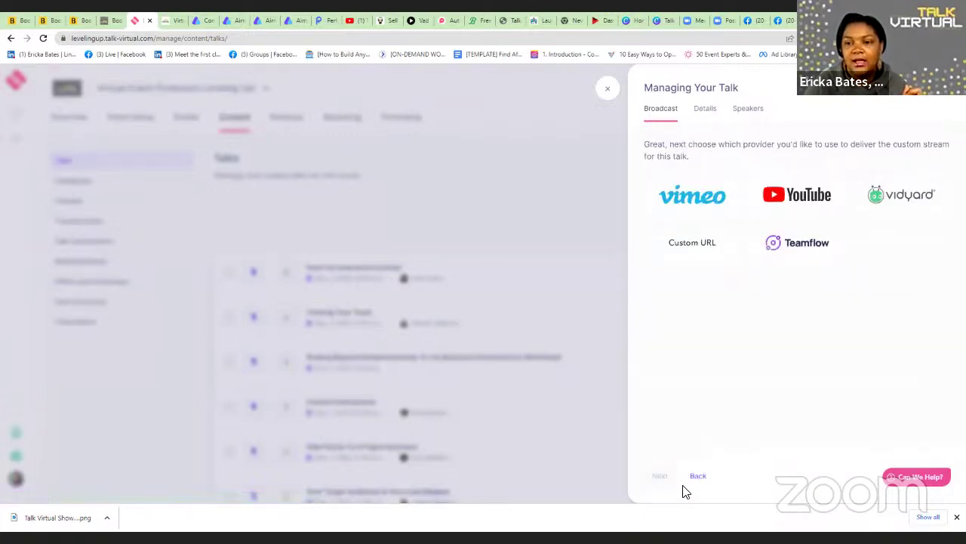
click(693, 245)
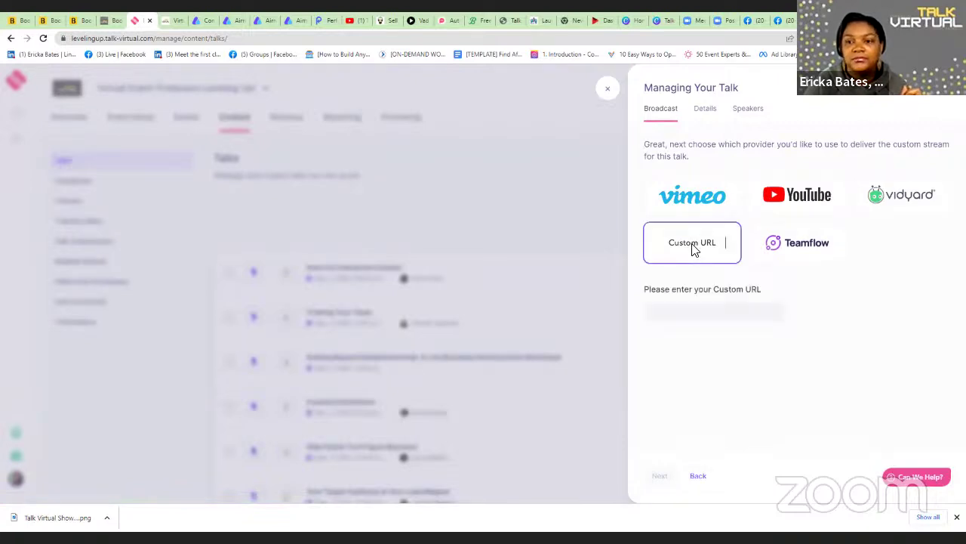
click(701, 314)
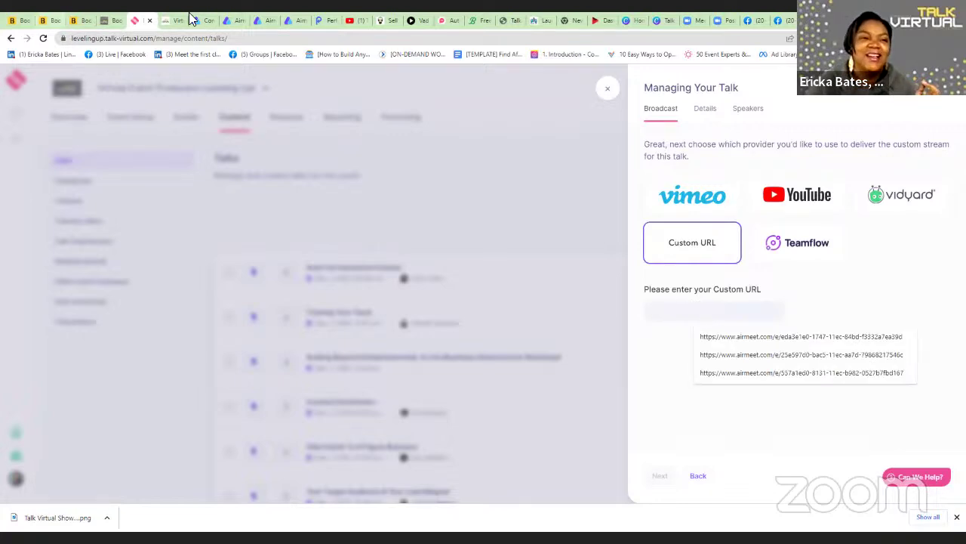
key(Escape)
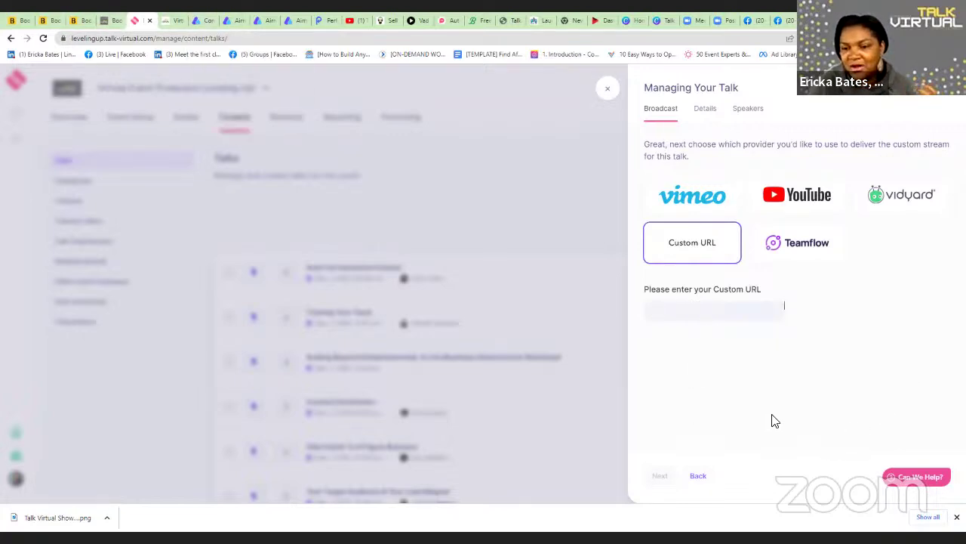
Open the landing page of the Airmeet master classes event from its summary and copy the page's web address
click(202, 21)
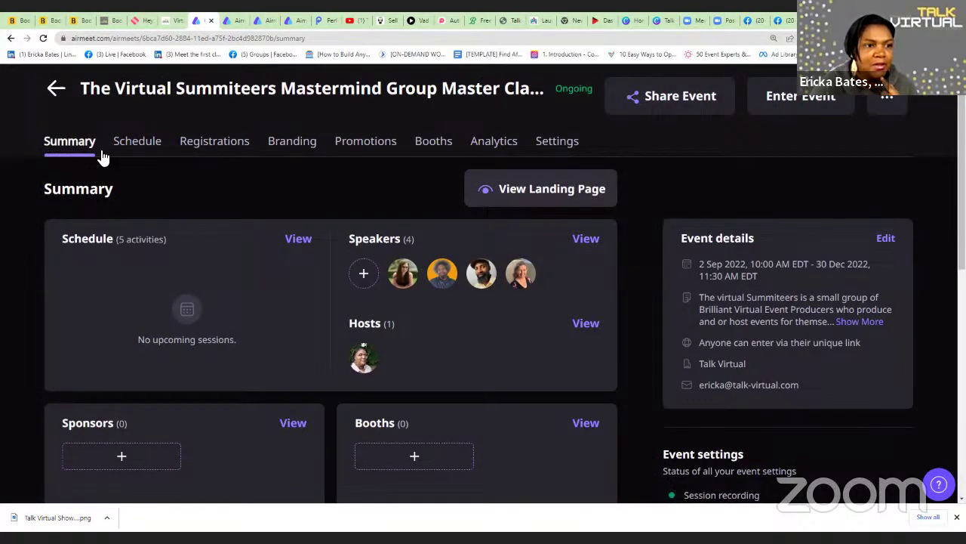
click(565, 191)
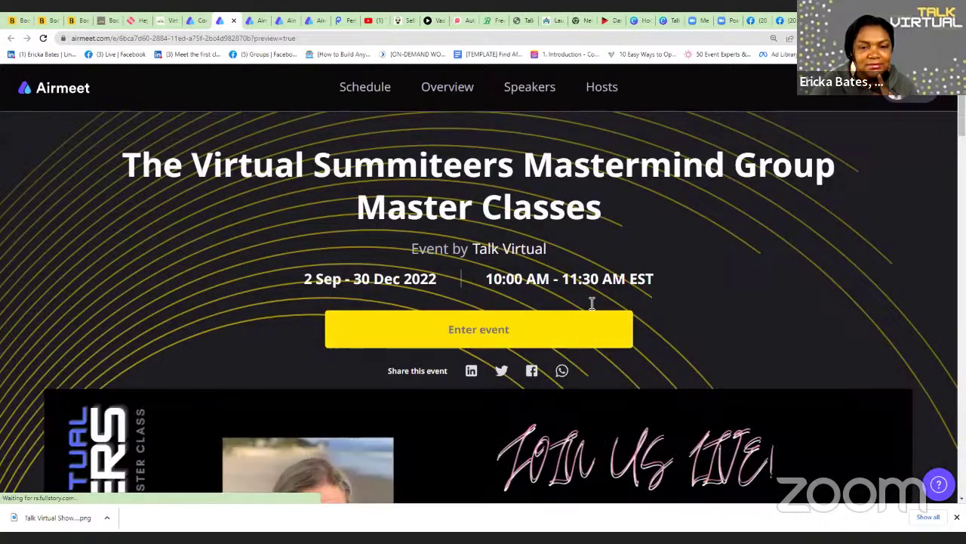
click(326, 37)
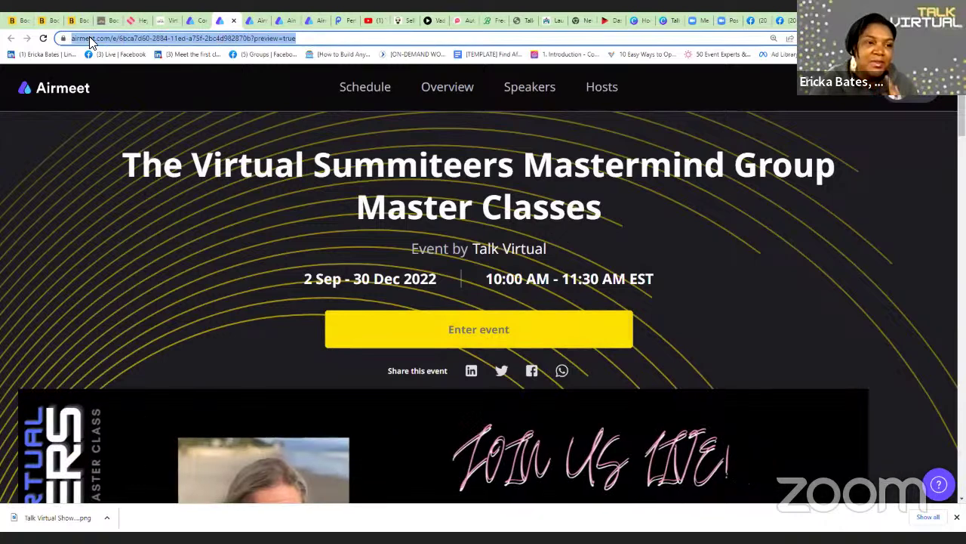
right_click(89, 36)
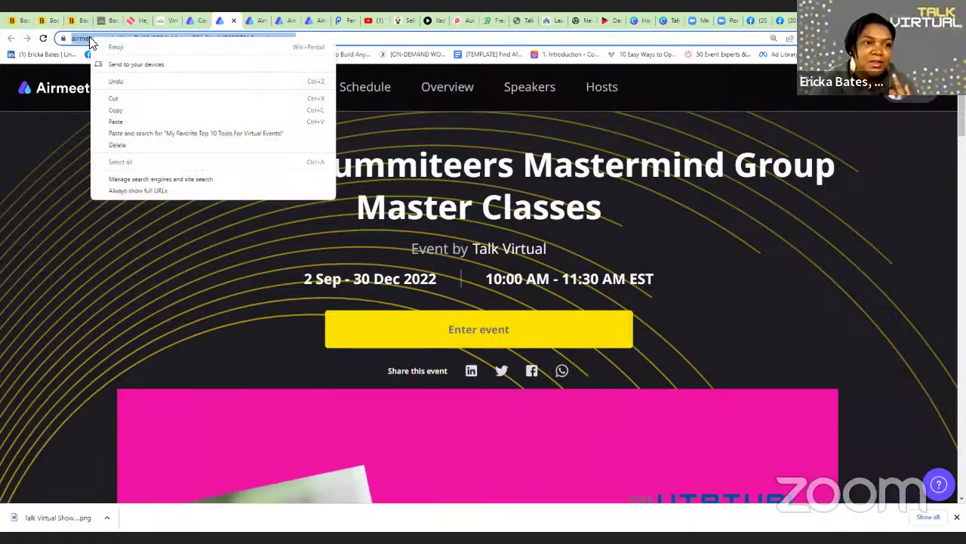
click(118, 110)
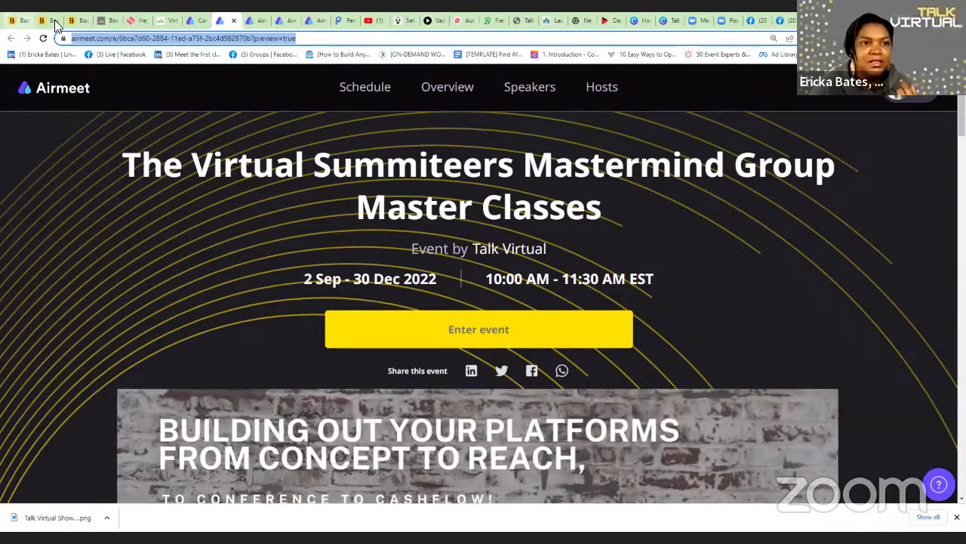
Review the Airmeet event's speakers and hosts list and its session schedule for Sep 2 and Nov 11
click(193, 20)
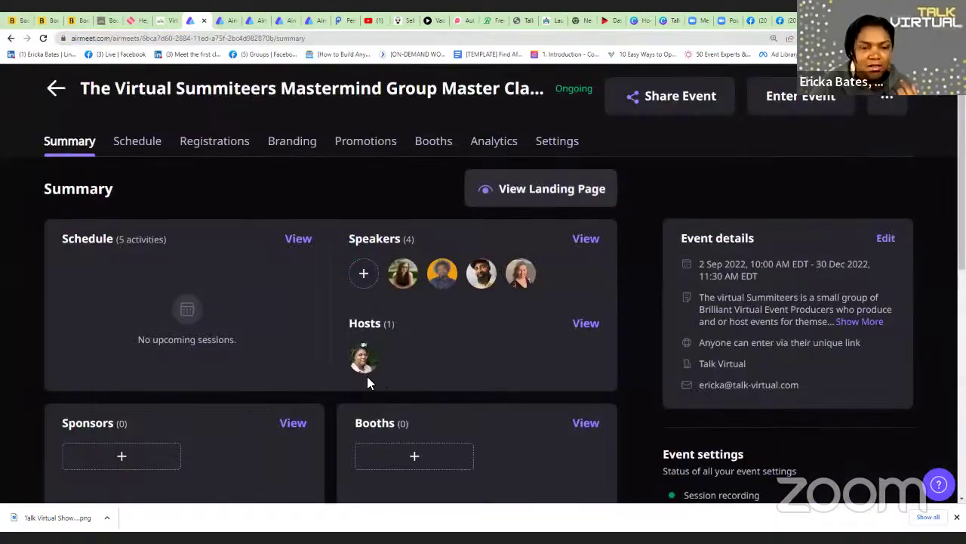
click(406, 279)
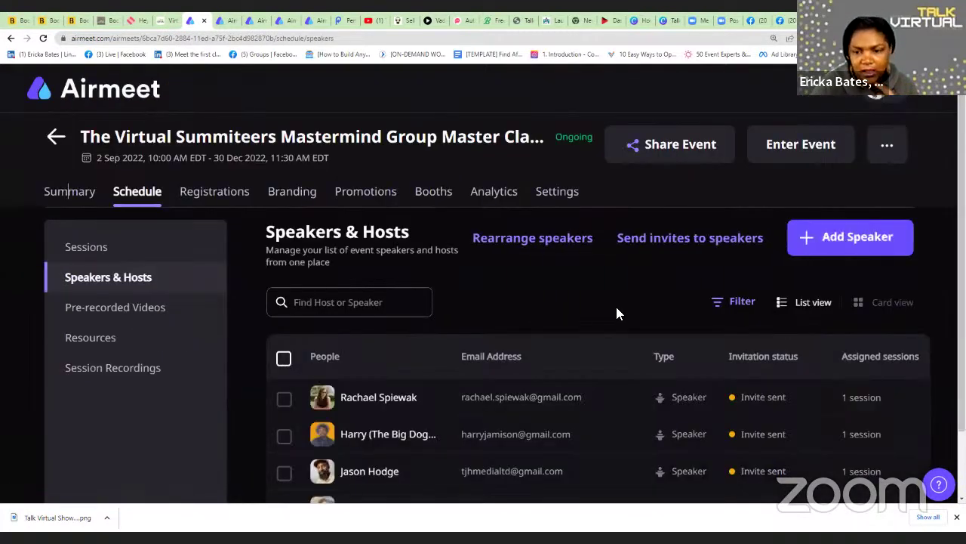
scroll(615, 305, down, 1)
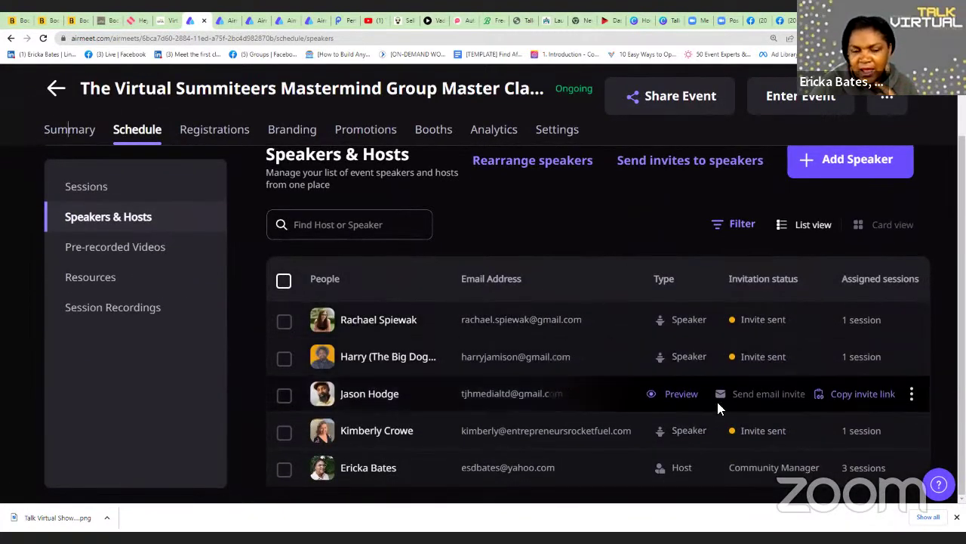
click(81, 189)
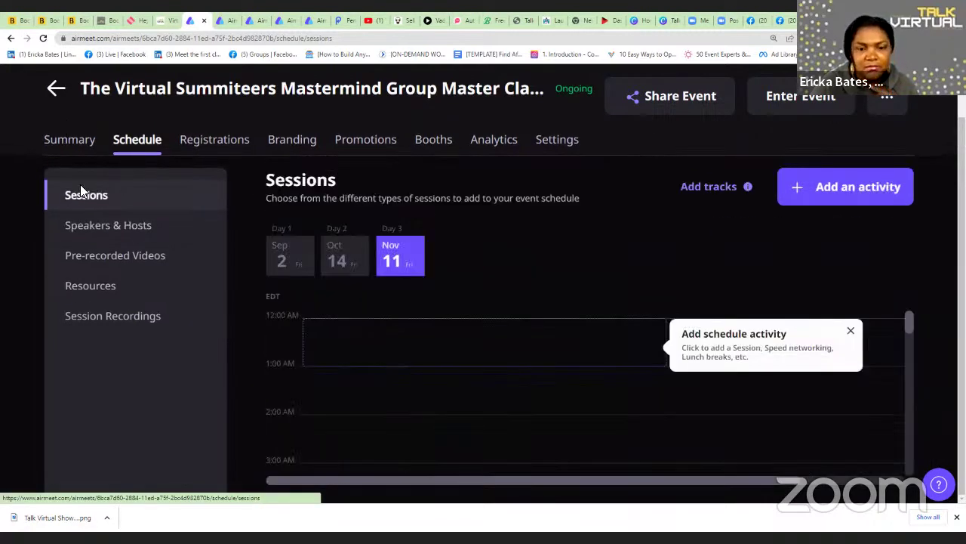
scroll(656, 293, up, 1)
click(295, 315)
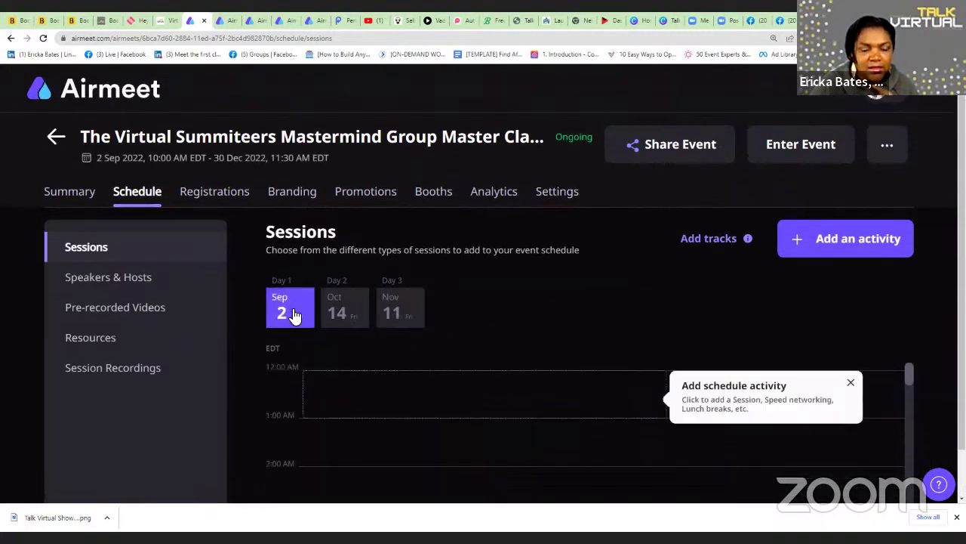
scroll(493, 361, down, 5)
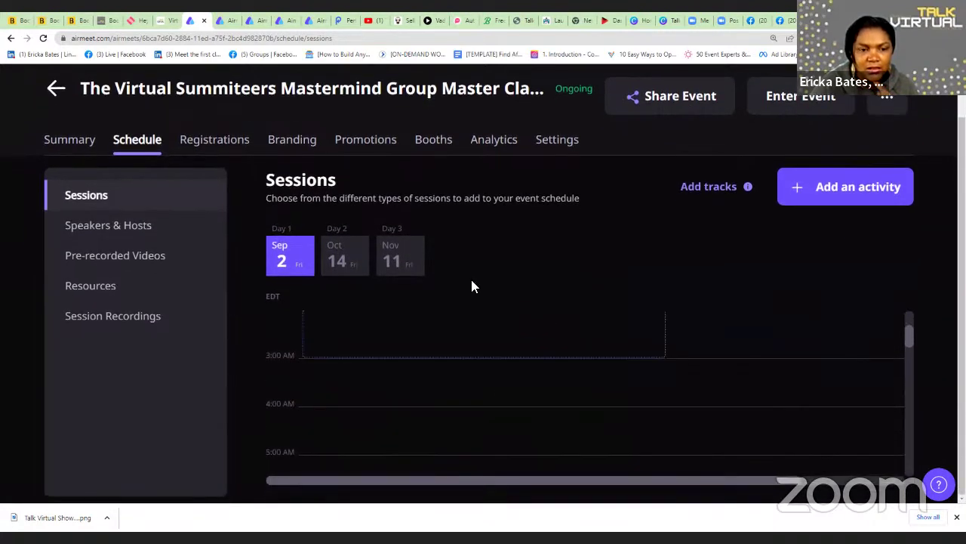
click(390, 258)
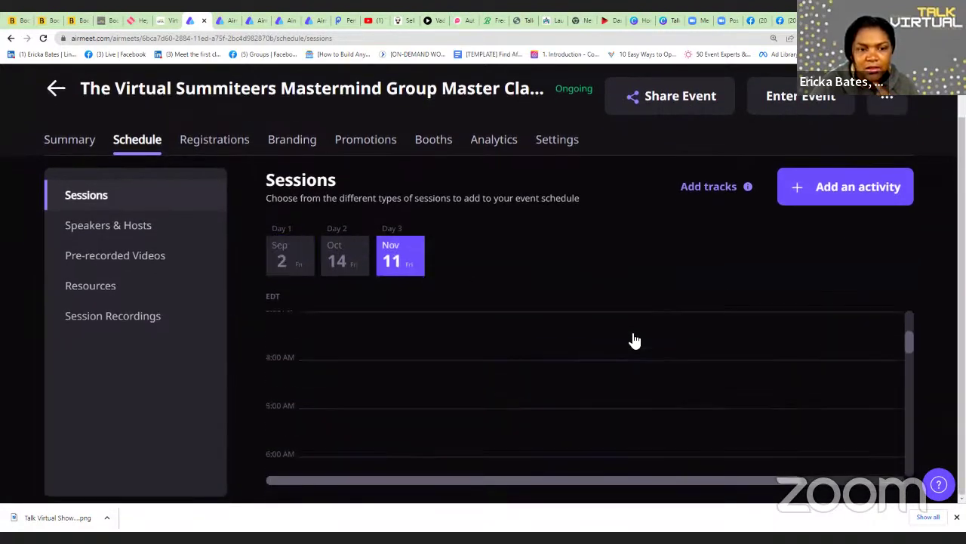
scroll(627, 336, up, 1)
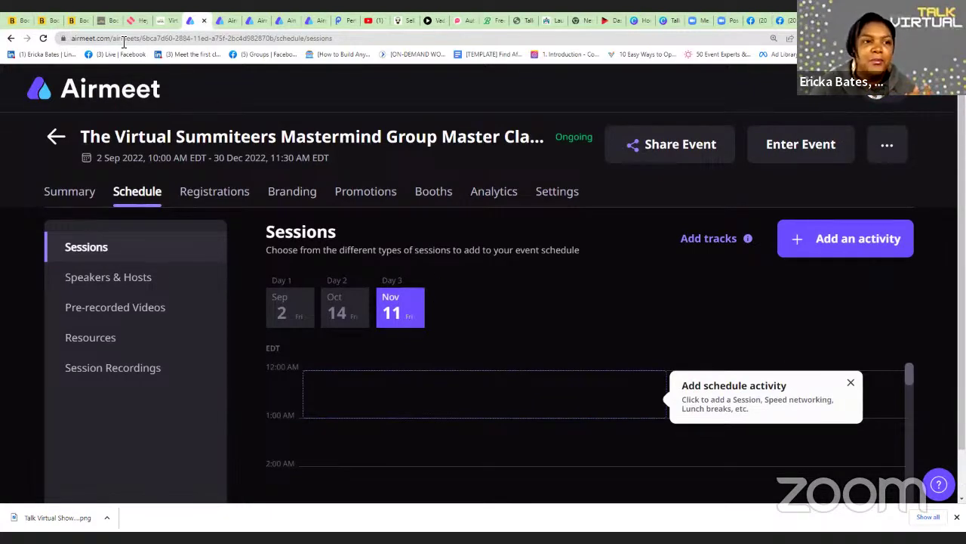
Return to the talk in HeySummit and paste the copied Airmeet landing page address as its custom URL
click(135, 22)
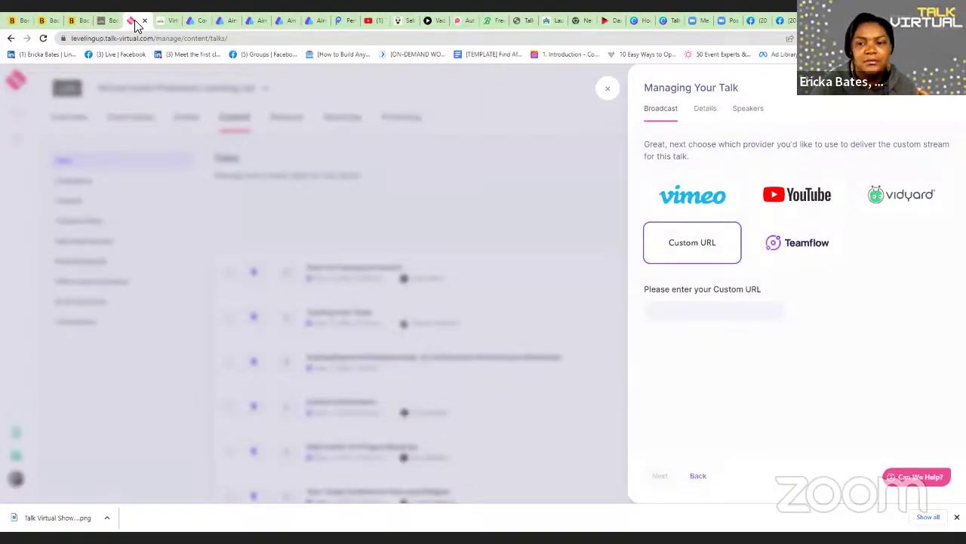
click(665, 312)
right_click(665, 311)
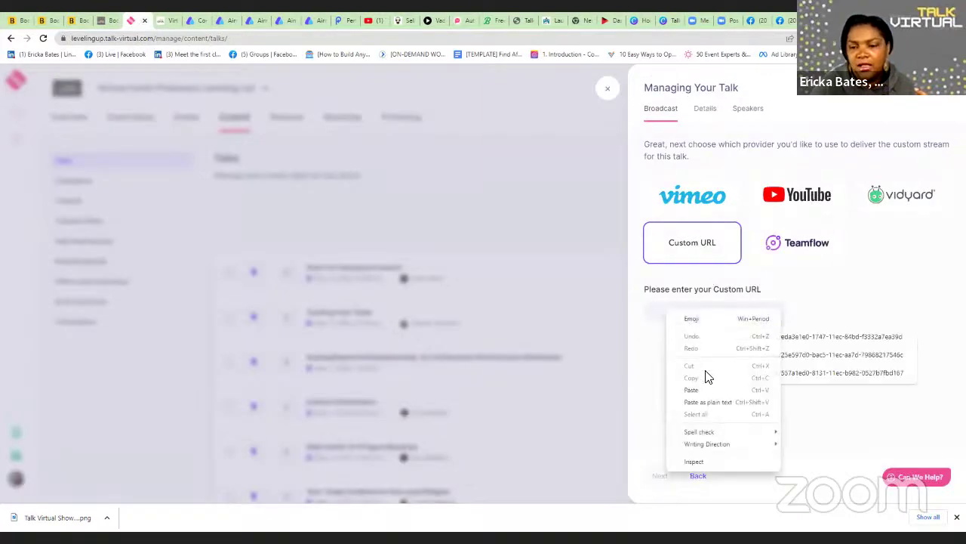
click(692, 390)
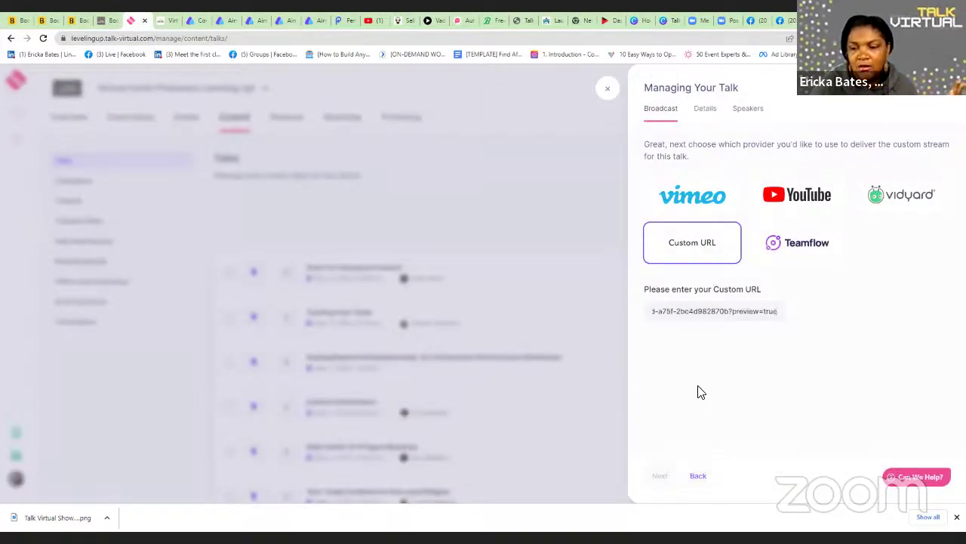
Clear the pasted custom URL and close the talk's broadcast setup without saving
key(Left)
key(Left)
key(Left)
key(Left)
key(Left)
key(Left)
key(Left)
key(Left)
key(Left)
key(Left)
key(Left)
key(Left)
key(Left)
key(Left)
key(Left)
key(Left)
key(Left)
key(Left)
key(Left)
key(Left)
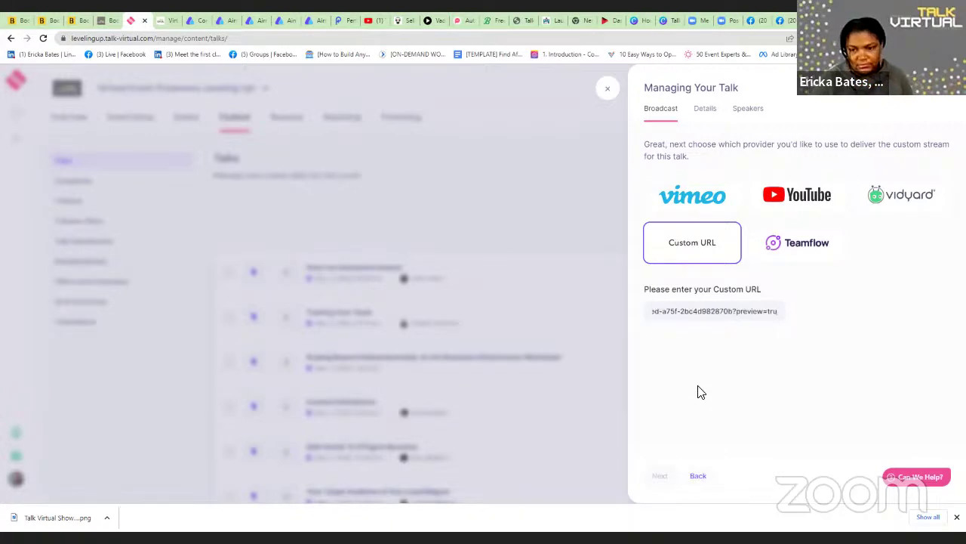
key(BackSpace)
key(BackSpace)
key(BackSpace)
key(BackSpace)
key(BackSpace)
key(BackSpace)
key(BackSpace)
key(BackSpace)
key(BackSpace)
key(BackSpace)
key(BackSpace)
key(BackSpace)
key(BackSpace)
key(BackSpace)
key(BackSpace)
key(BackSpace)
key(BackSpace)
key(BackSpace)
key(BackSpace)
key(BackSpace)
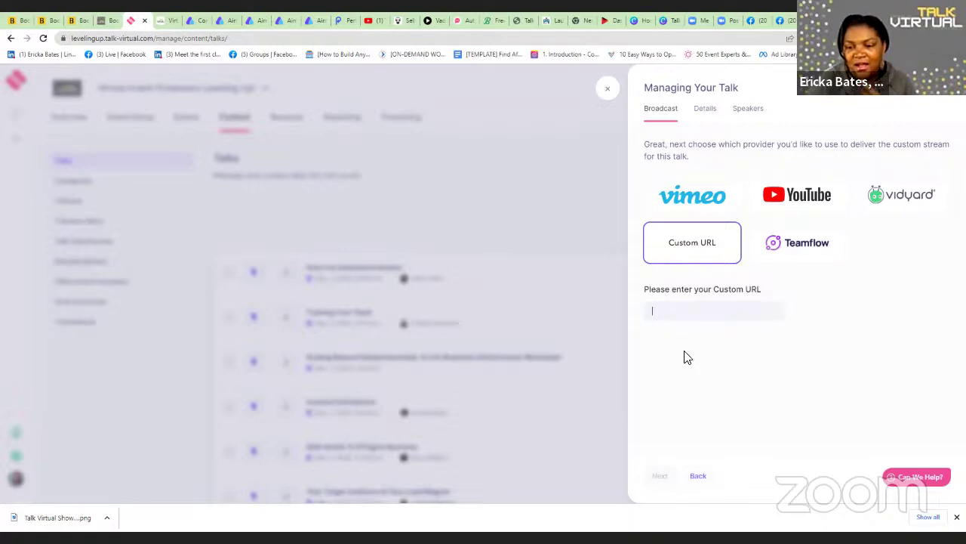
click(608, 91)
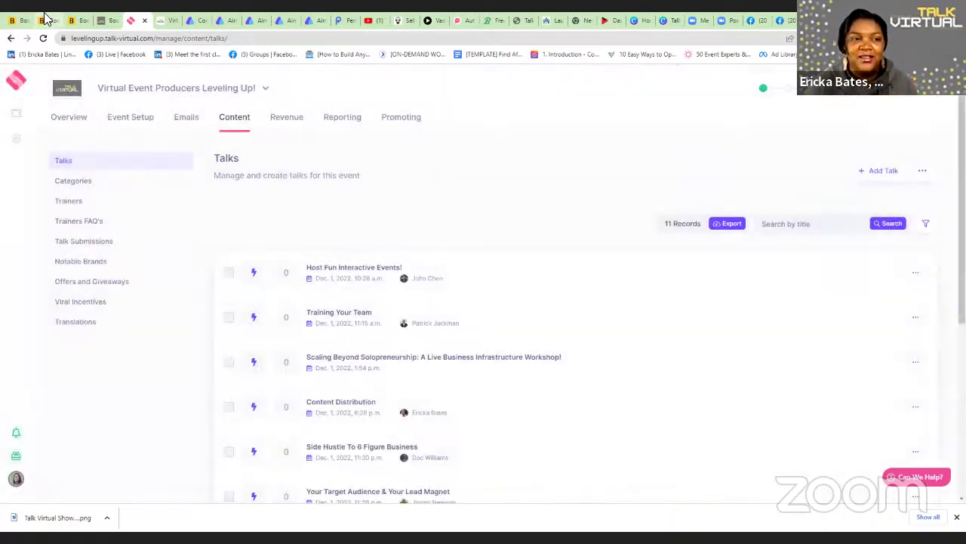
Switch to the Airmeet master classes event and examine the status of its event settings in the summary
click(196, 23)
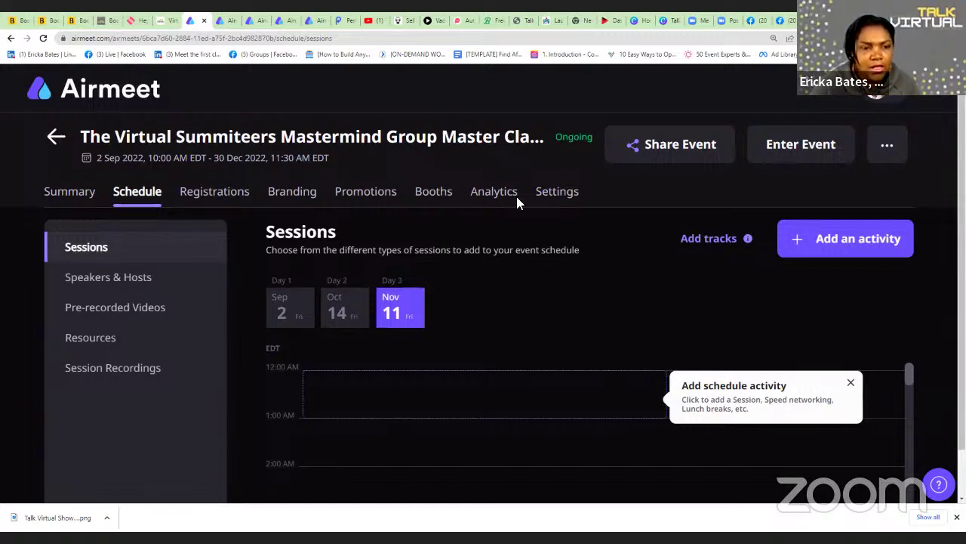
click(85, 195)
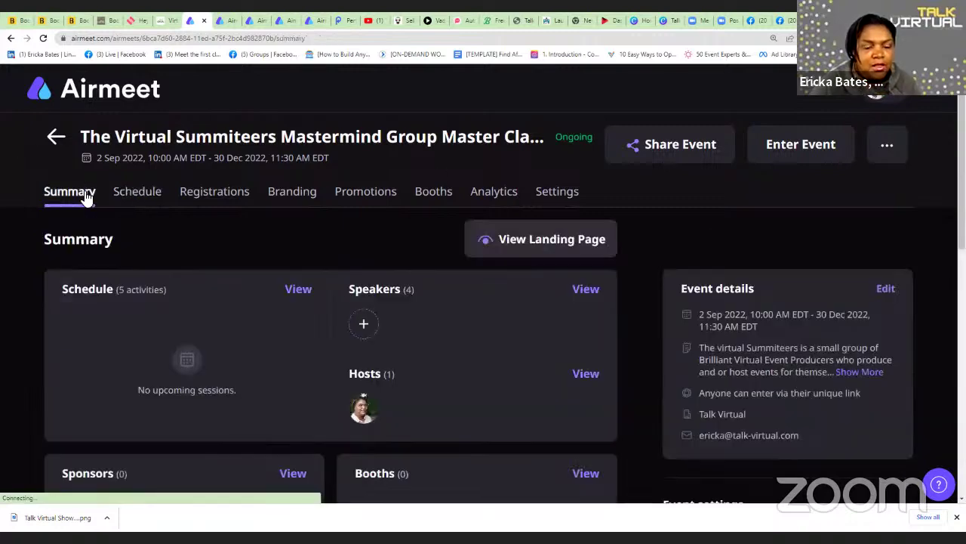
scroll(839, 396, down, 5)
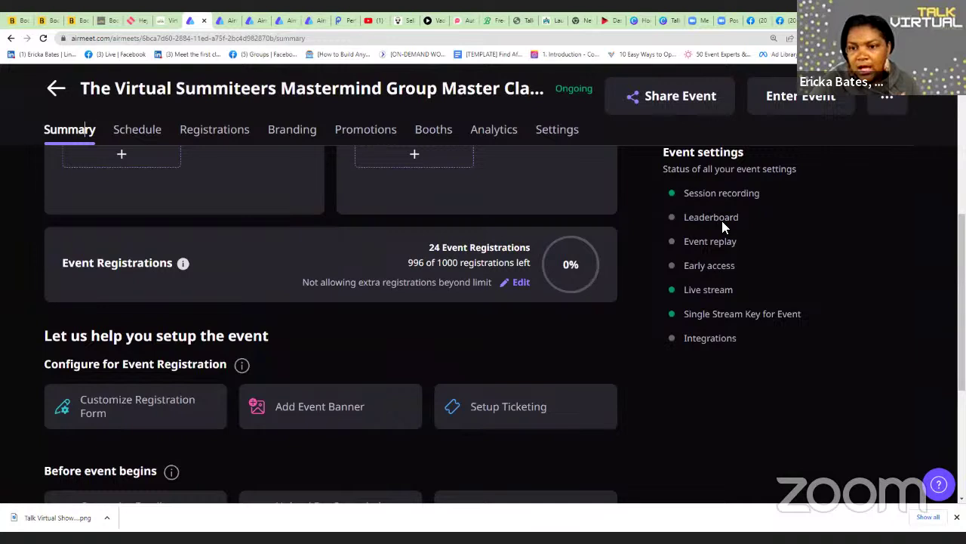
mouse_move(693, 217)
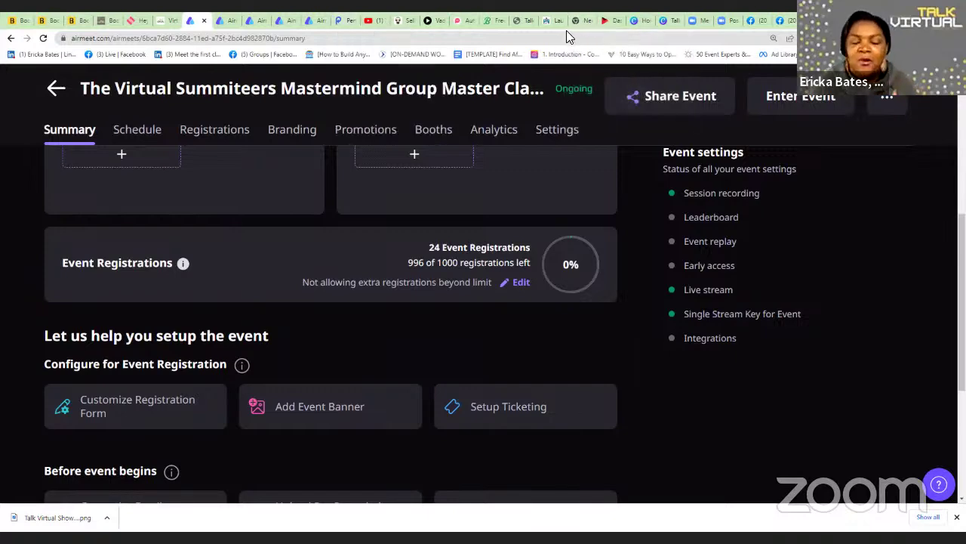
Switch to OneStream Live's third-party RTMP source page, and open the onestream.live website in a new tab
click(605, 20)
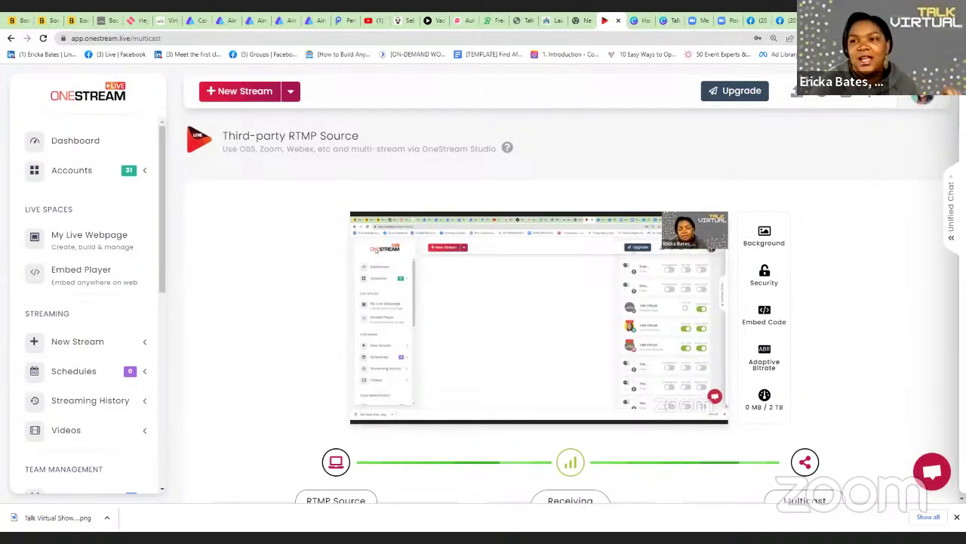
click(617, 20)
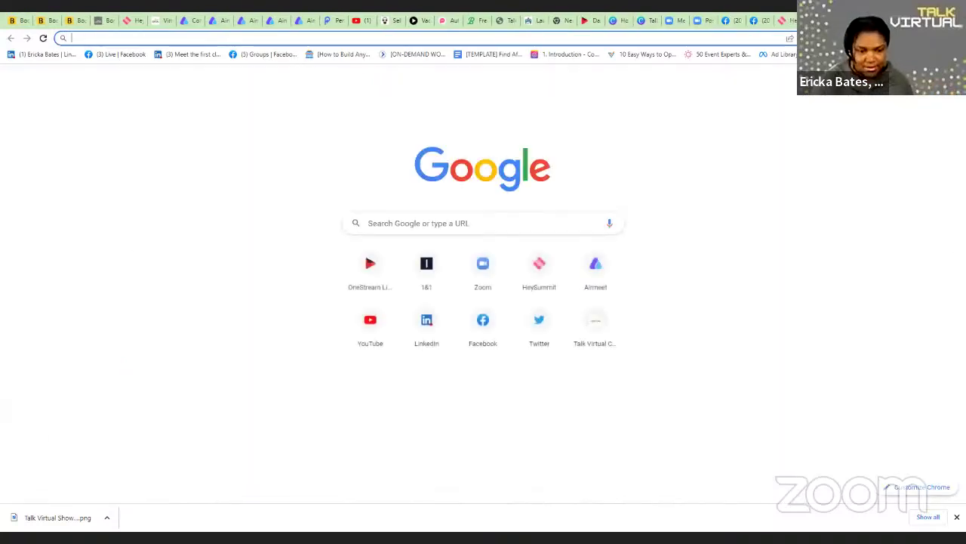
text(ai)
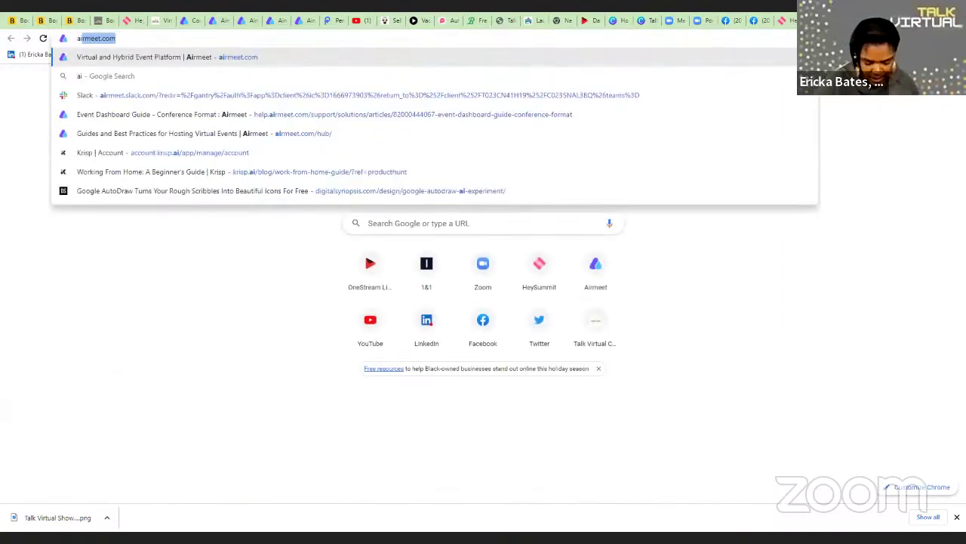
key(BackSpace)
key(BackSpace)
key(BackSpace)
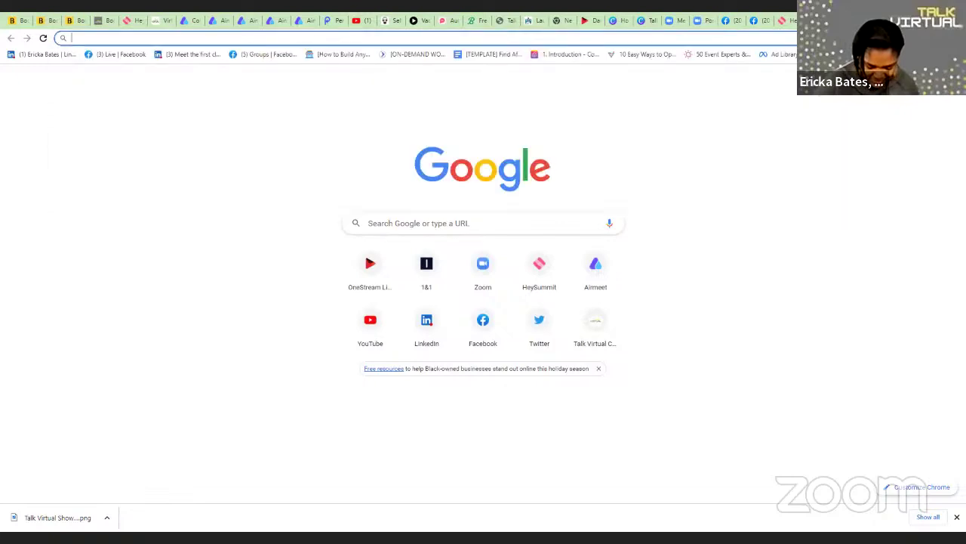
text(one)
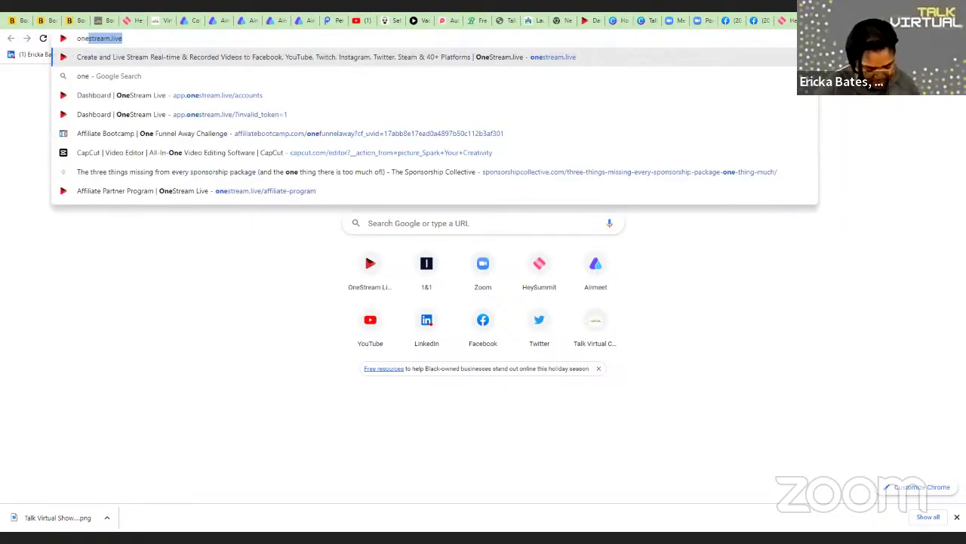
text(stream)
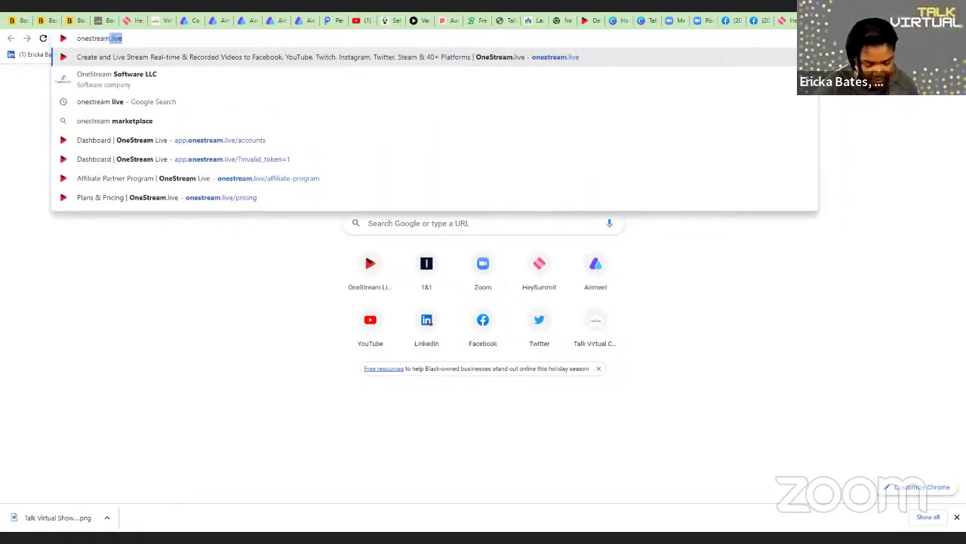
key(Return)
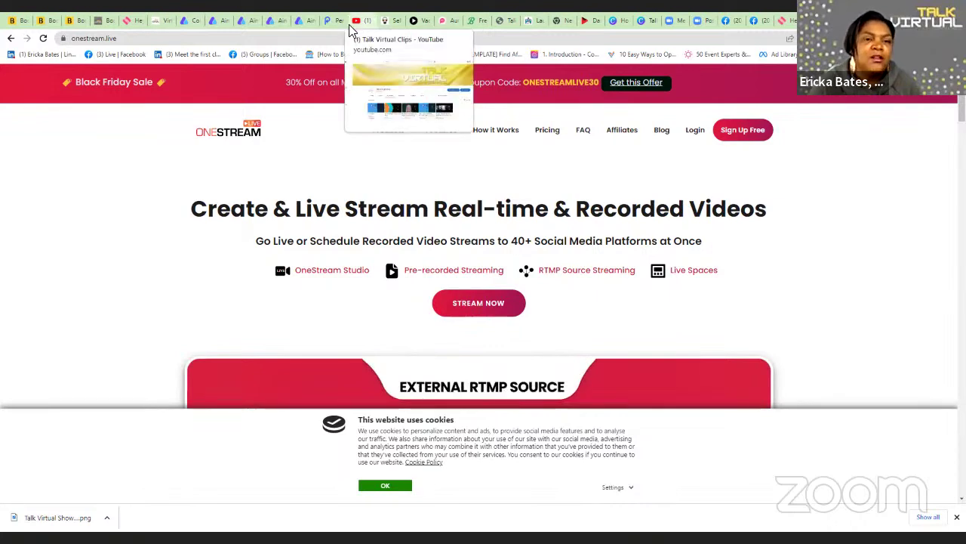
Switch to YouTube and open the home page of the Talk Virtual Clips channel
mouse_move(350, 28)
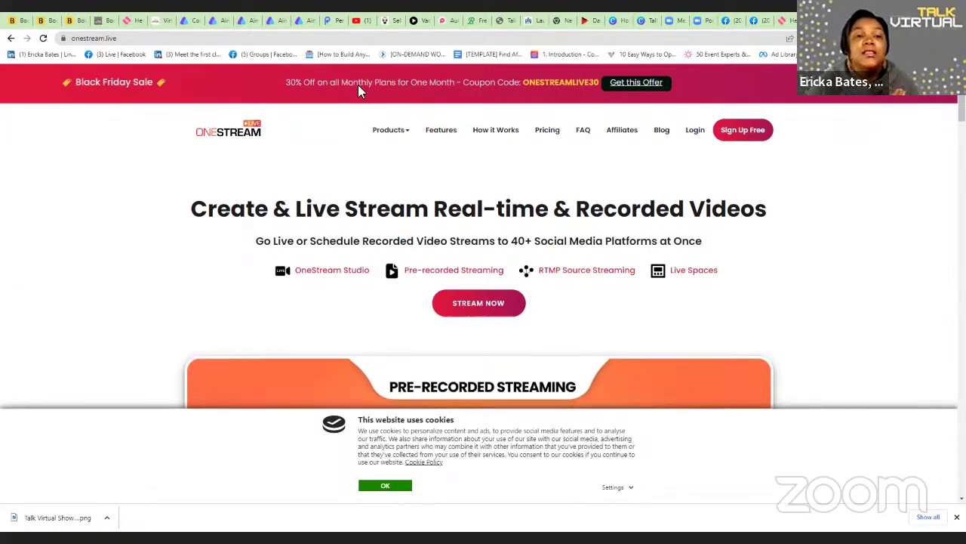
click(360, 22)
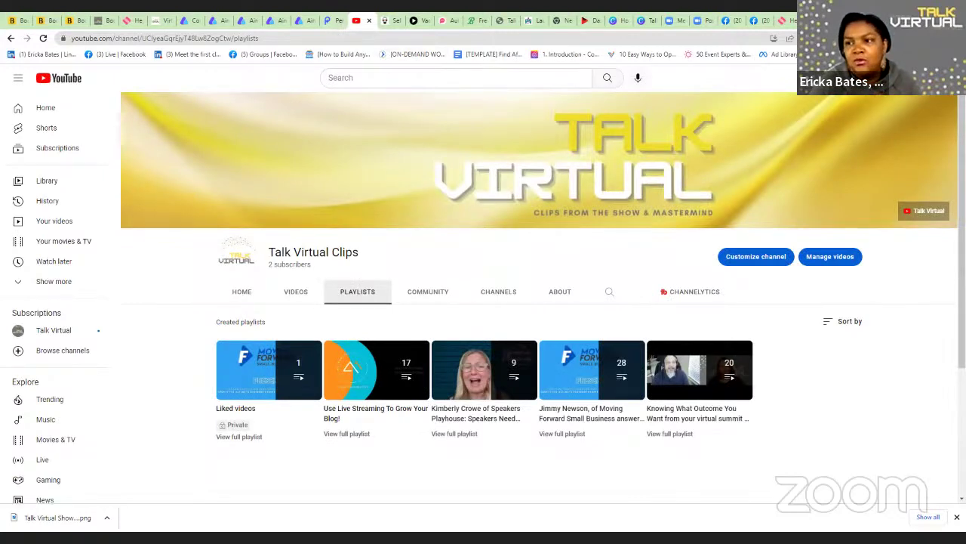
click(940, 78)
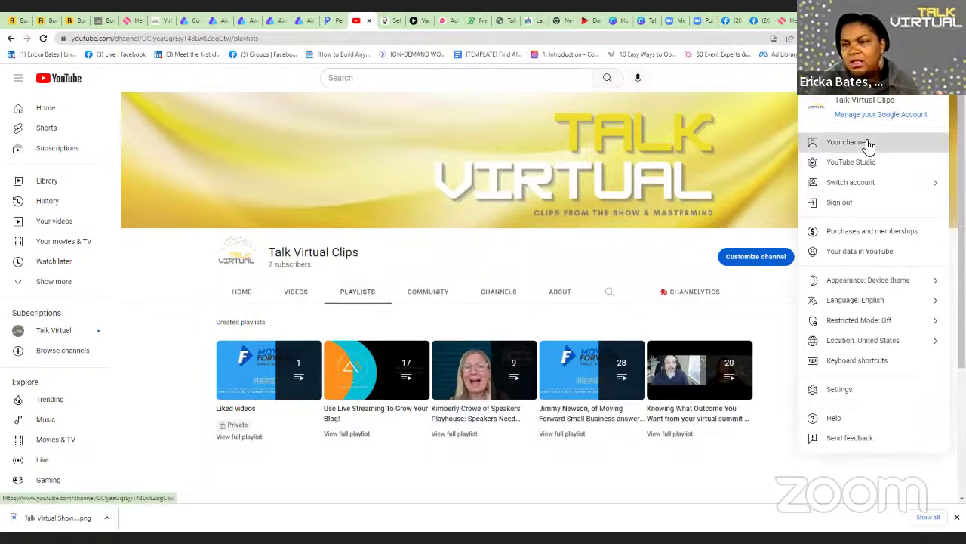
click(868, 143)
Switch the YouTube account to Talk Virtual and look through its channel's shorts and videos
click(944, 84)
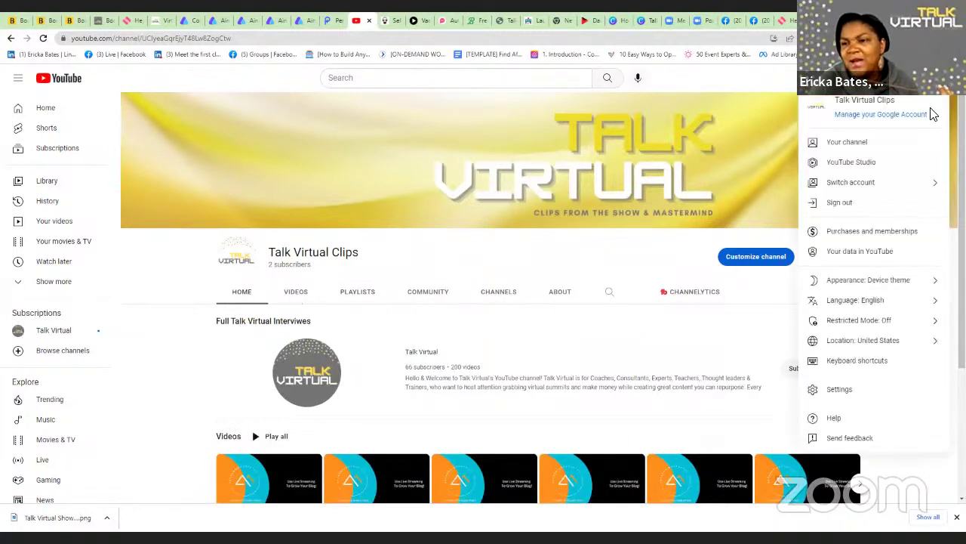
click(876, 184)
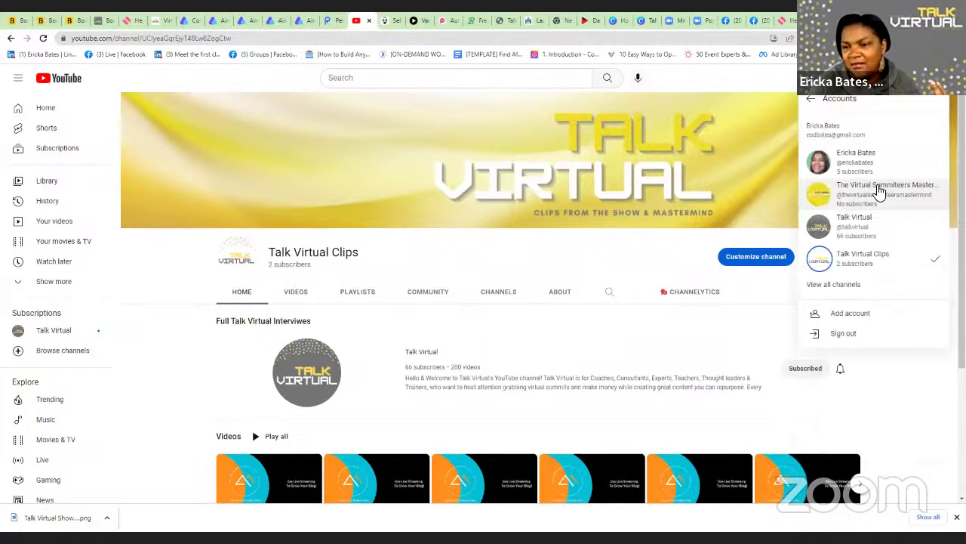
click(865, 231)
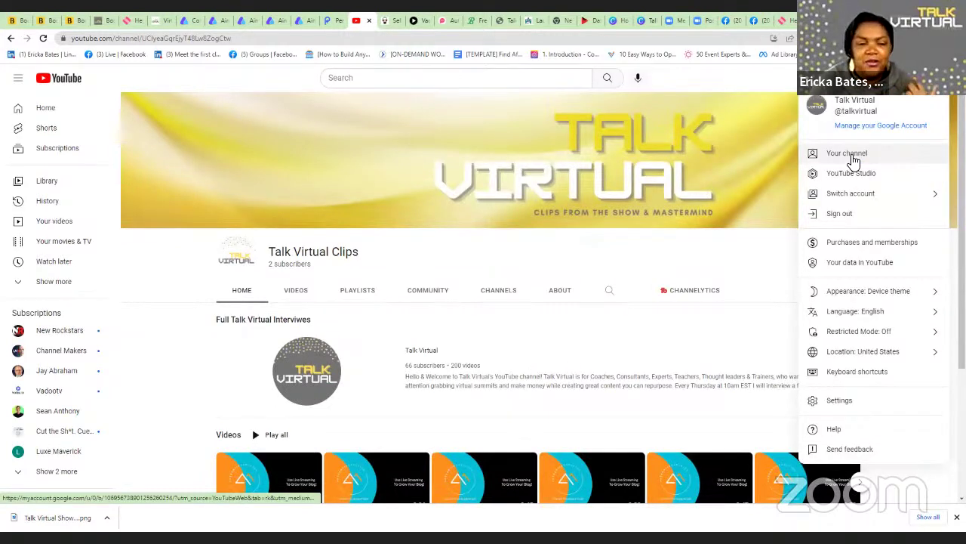
click(848, 154)
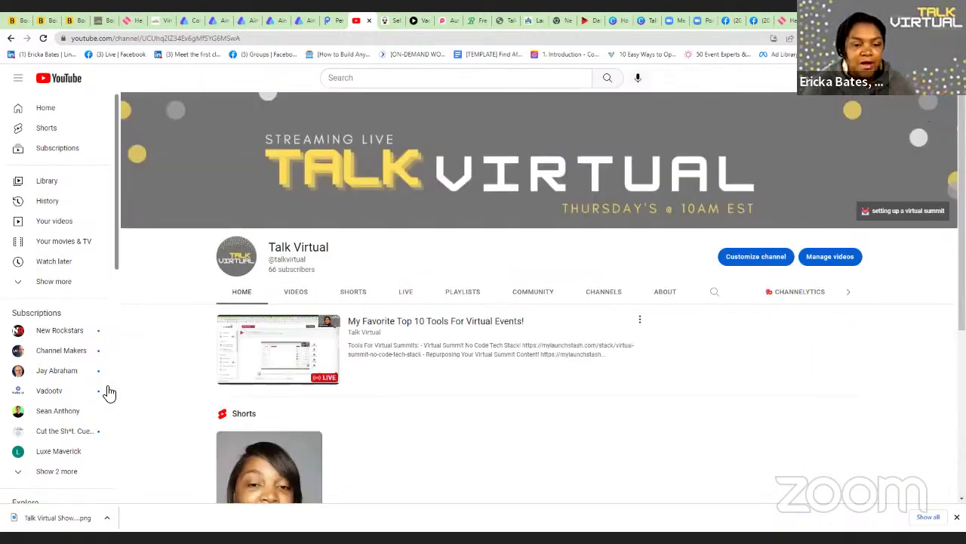
scroll(604, 363, down, 4)
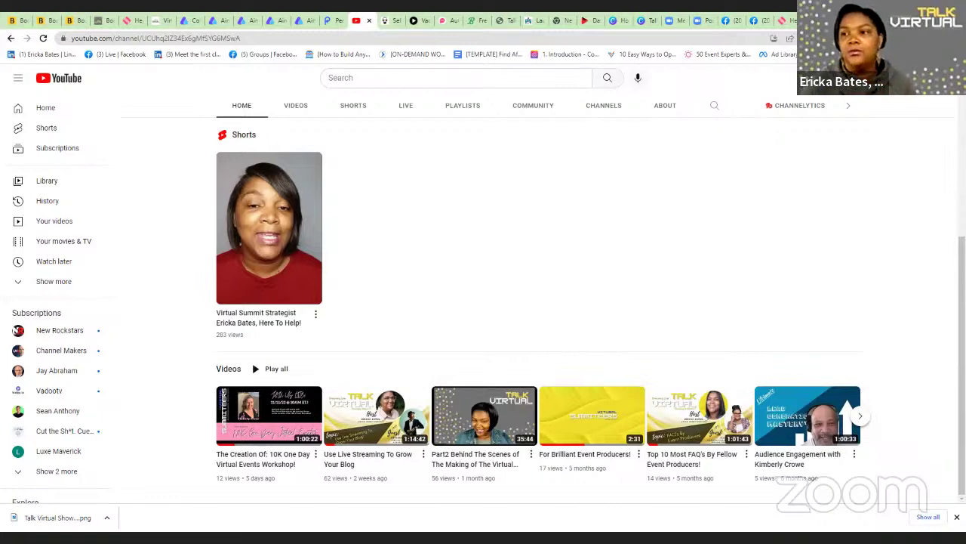
Switch the YouTube account back to Talk Virtual Clips and show the Talk Virtual channel's playlists
click(942, 89)
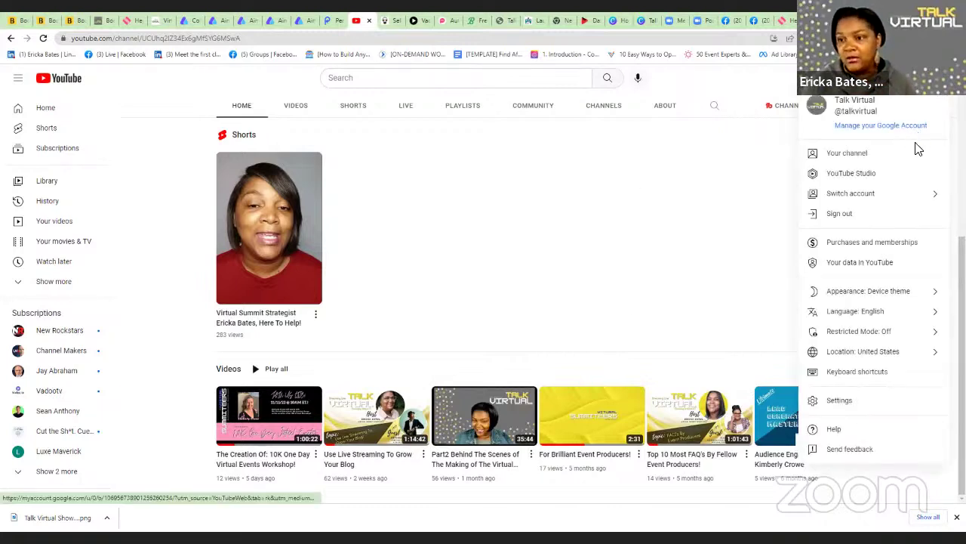
click(934, 198)
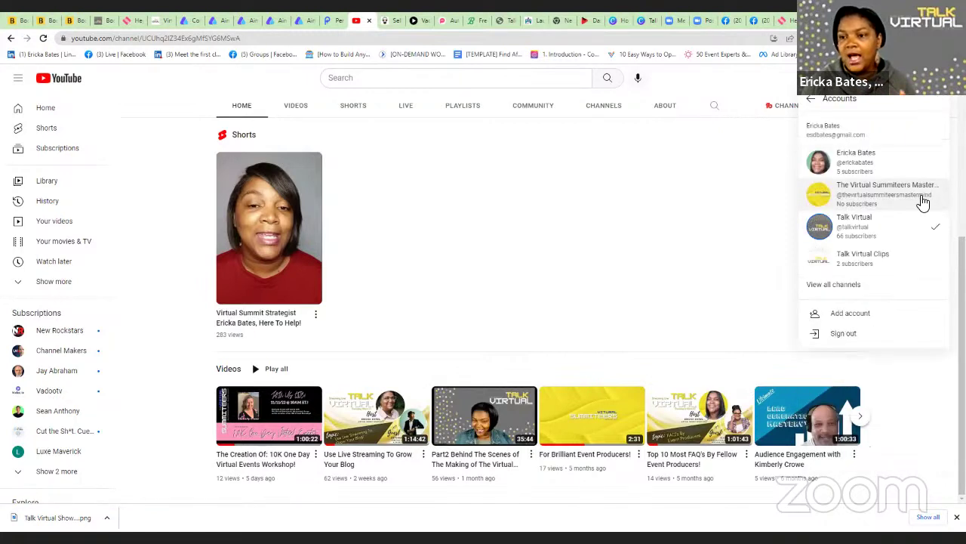
click(860, 262)
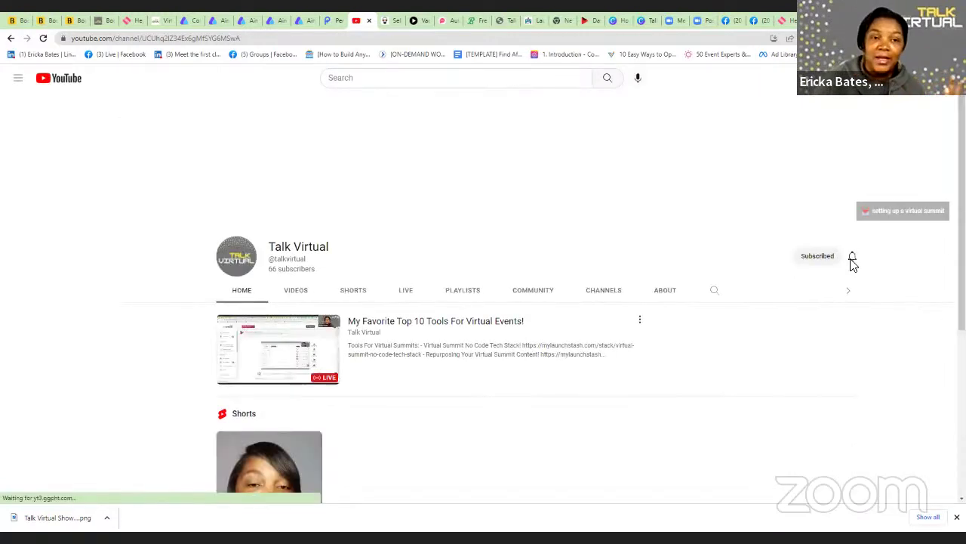
click(471, 293)
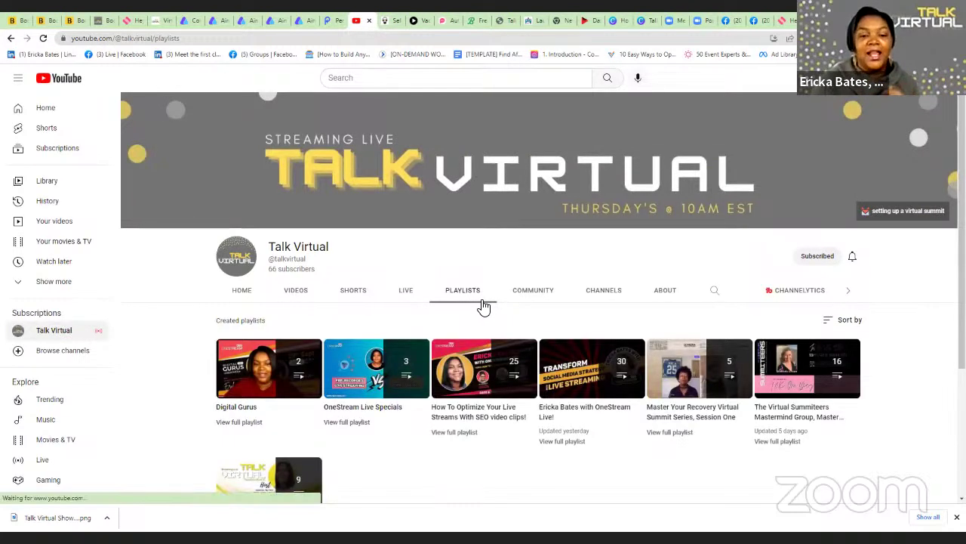
Switch to the Perfect Recall website and review its transcript clipping demo and pricing plans
click(336, 21)
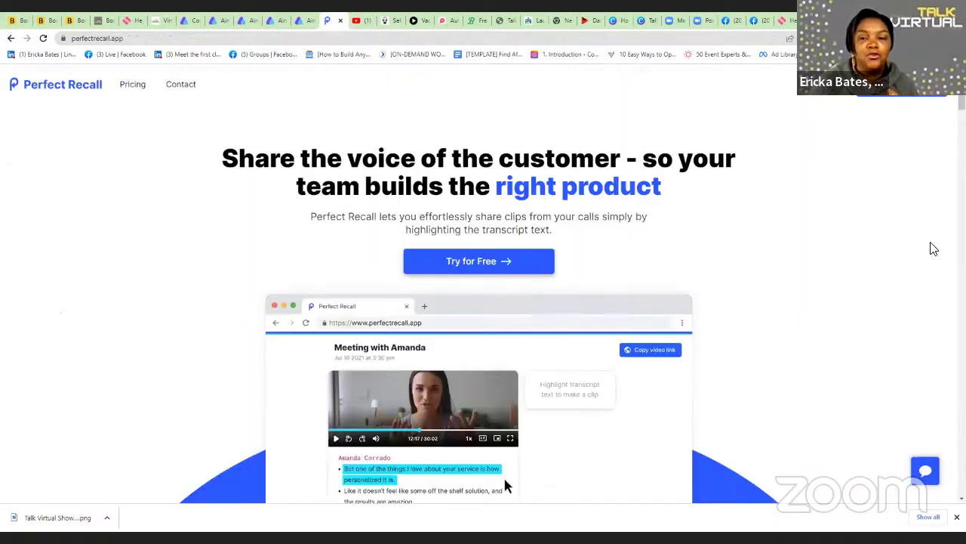
scroll(780, 318, down, 3)
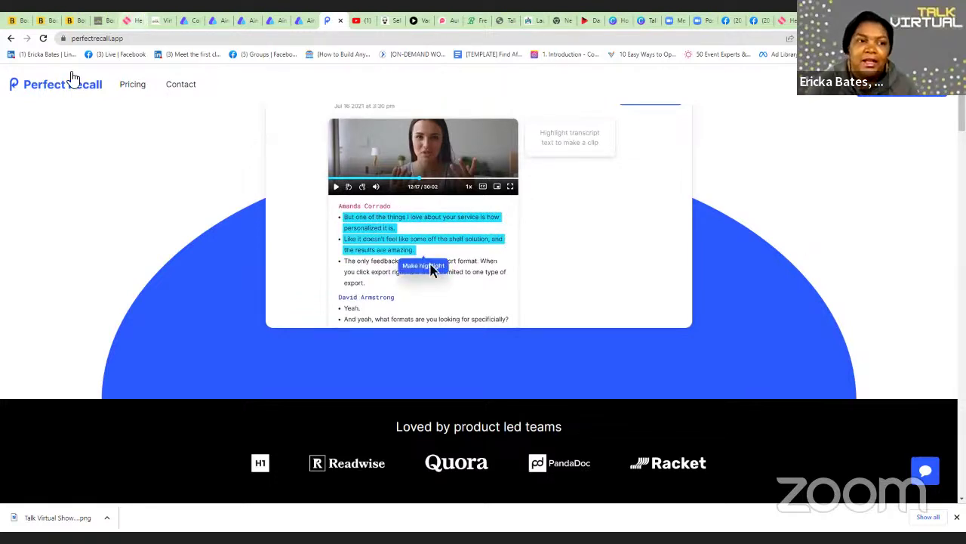
click(133, 85)
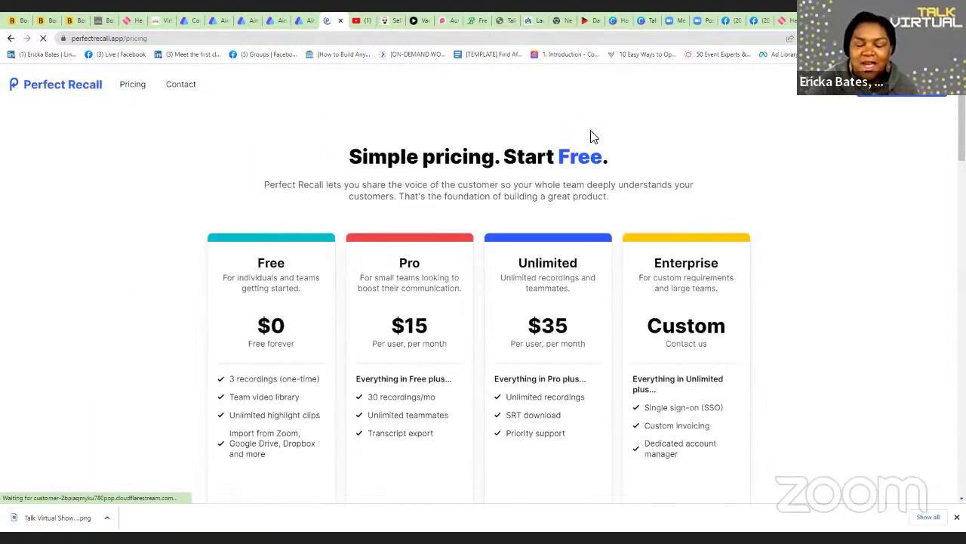
scroll(596, 130, down, 3)
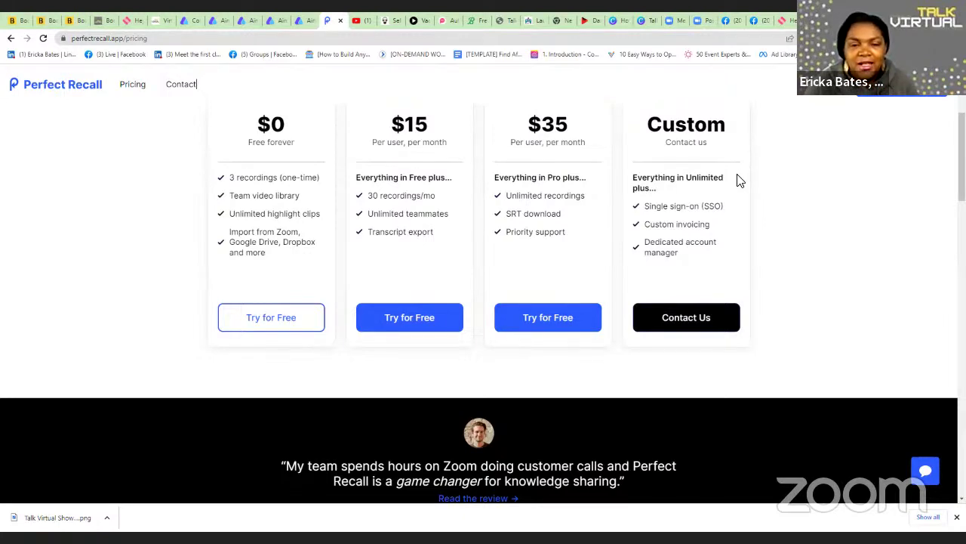
scroll(739, 179, down, 1)
scroll(738, 179, up, 3)
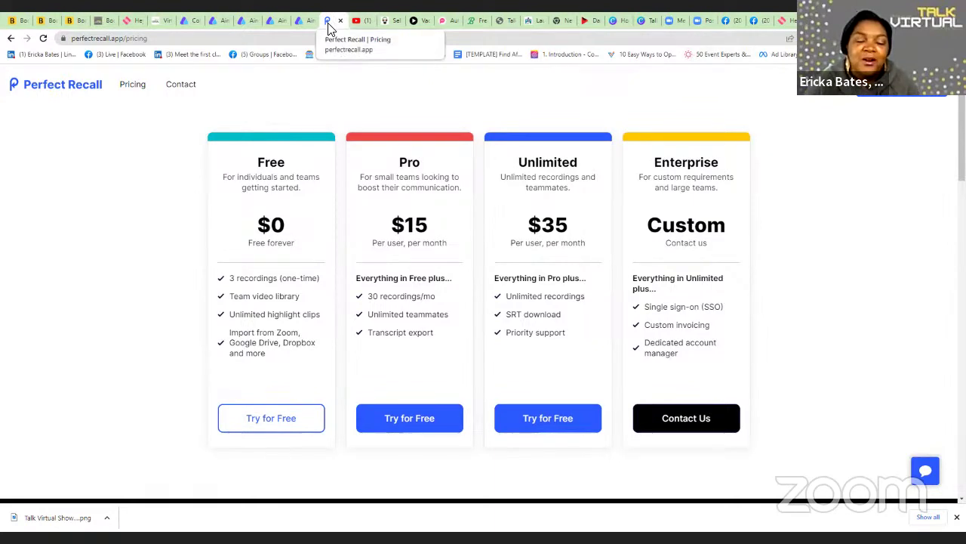
Return to YouTube and look over all the playlists created on the Talk Virtual channel
click(355, 23)
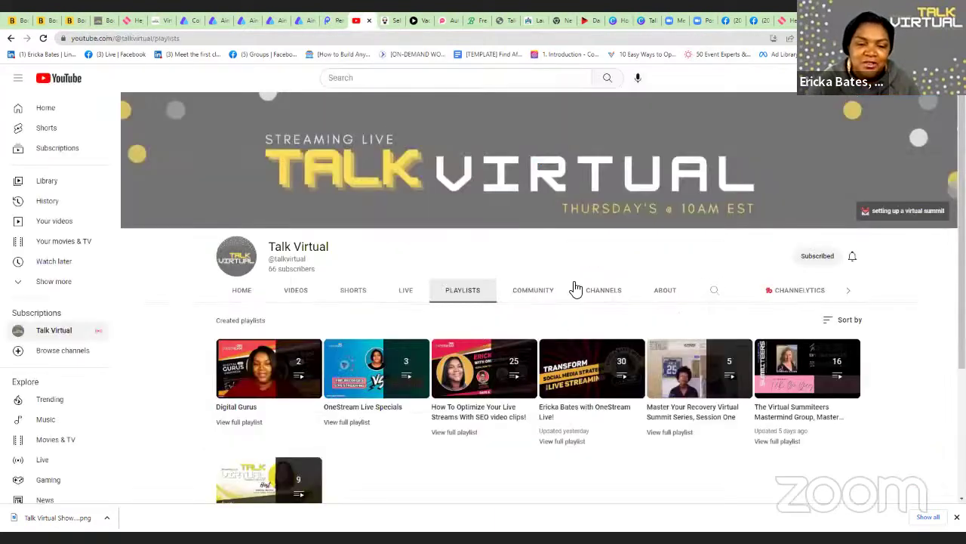
scroll(665, 462, down, 2)
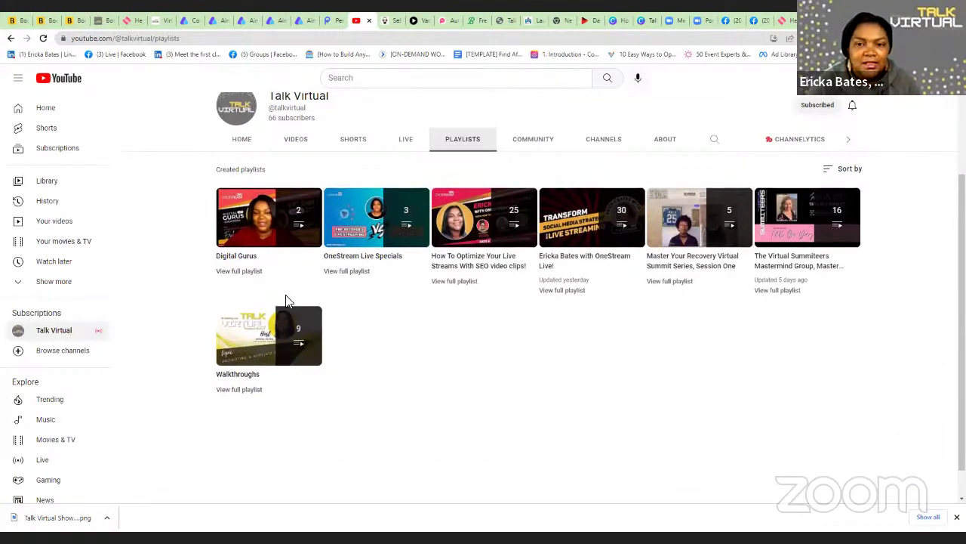
scroll(335, 308, up, 2)
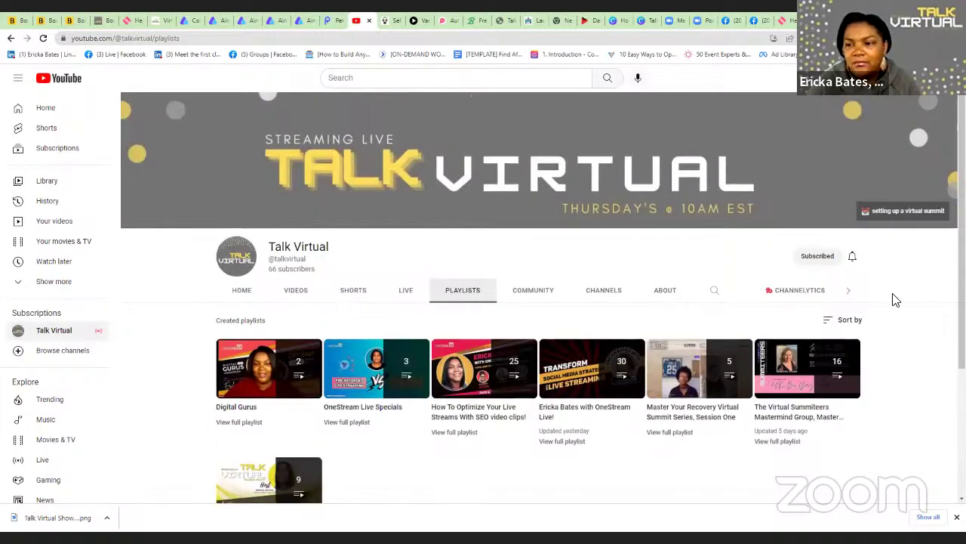
Open the Talk Virtual Clips channel and review its created playlists
click(936, 78)
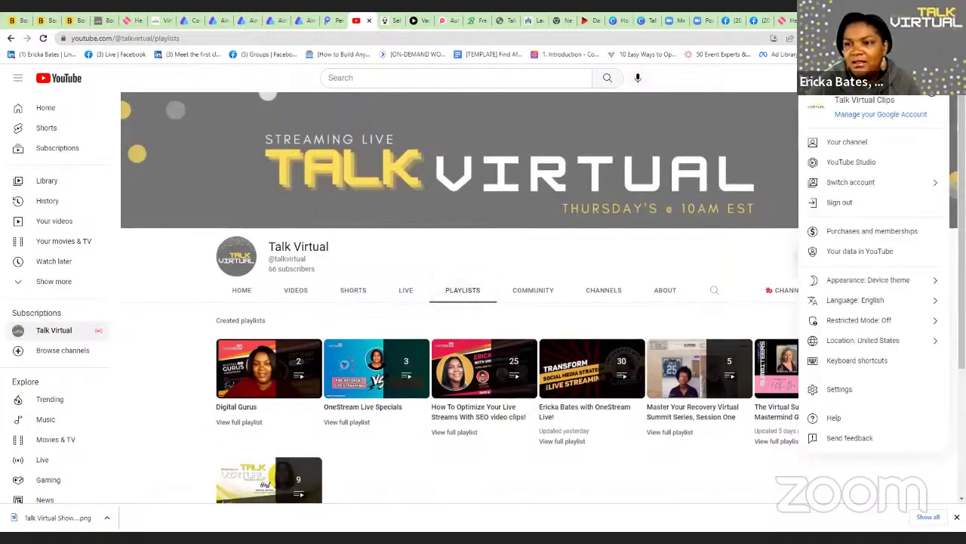
click(846, 151)
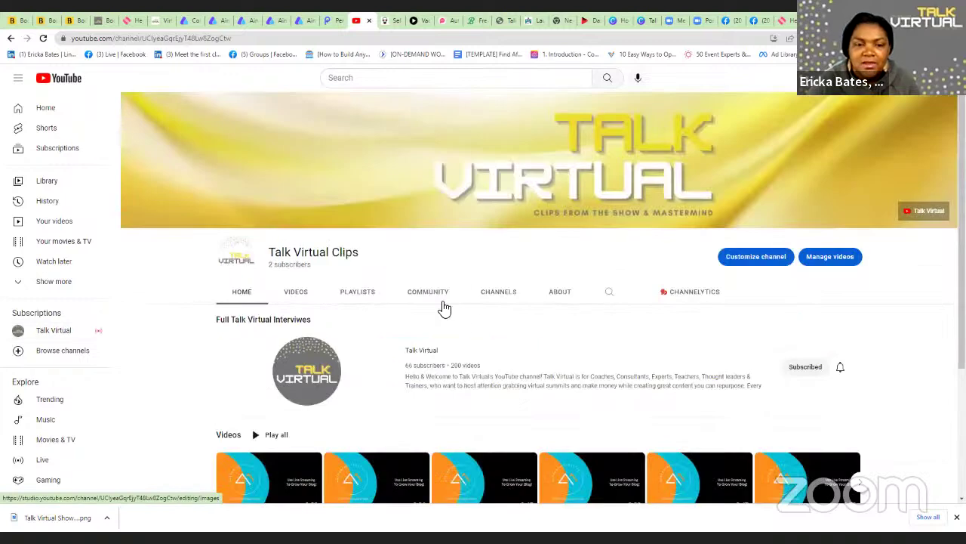
click(370, 296)
scroll(852, 314, down, 2)
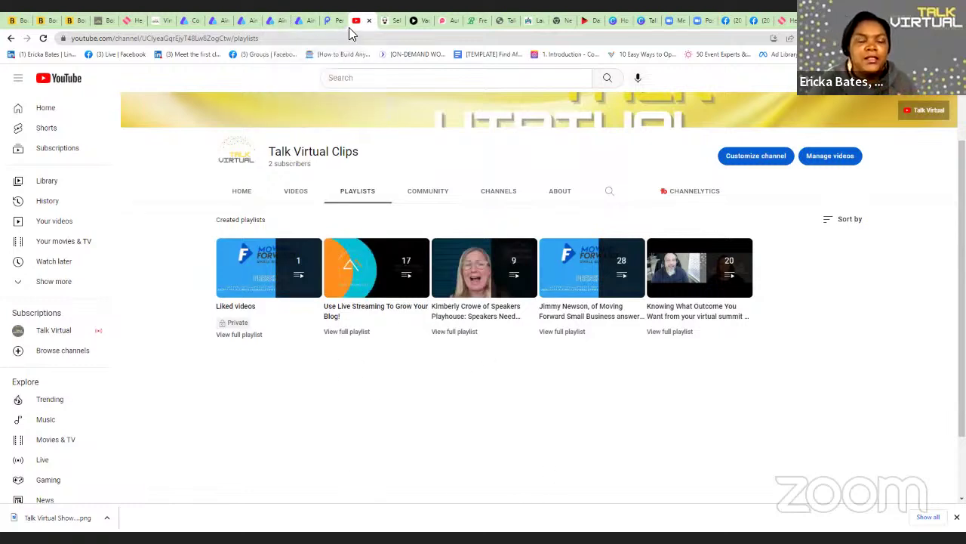
Switch to the Soundwise website and sign in to the account with the prefilled credentials
click(384, 24)
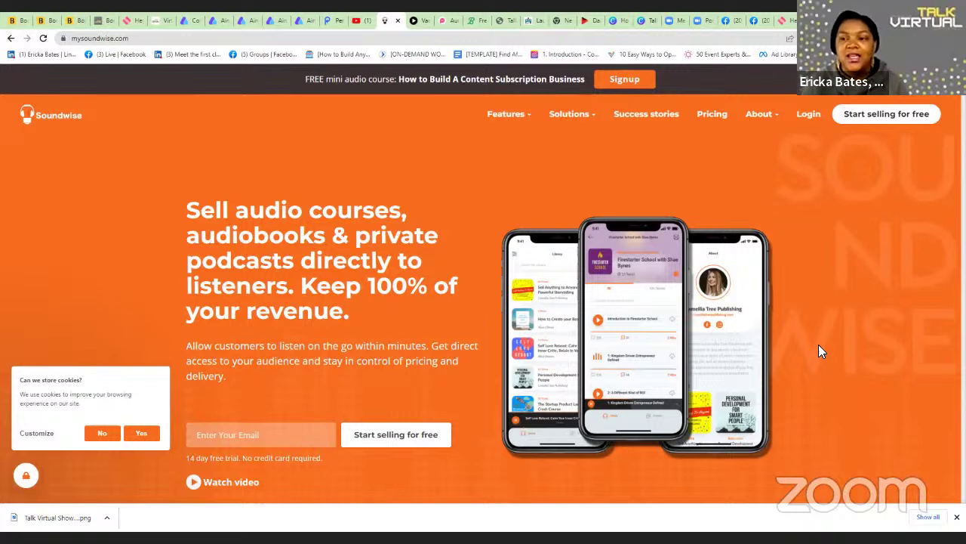
click(807, 113)
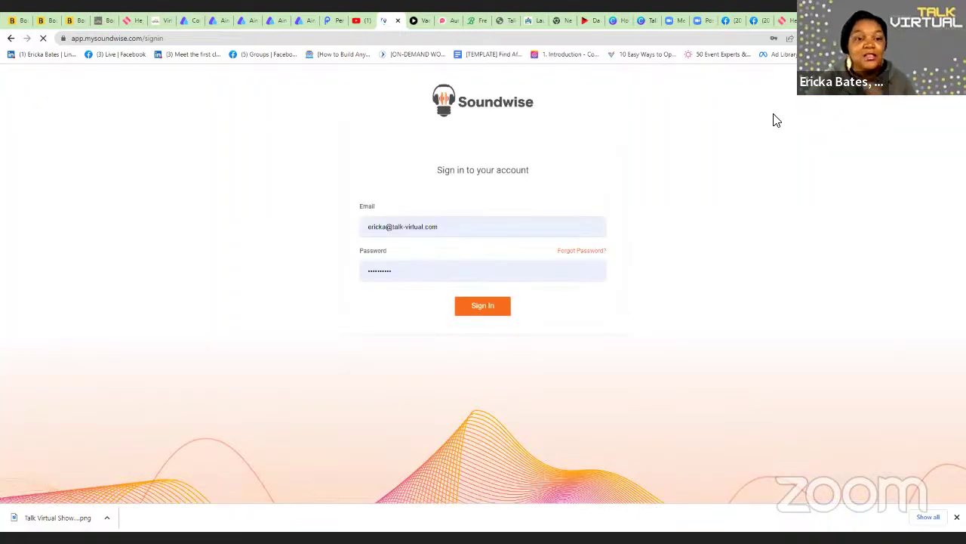
click(490, 309)
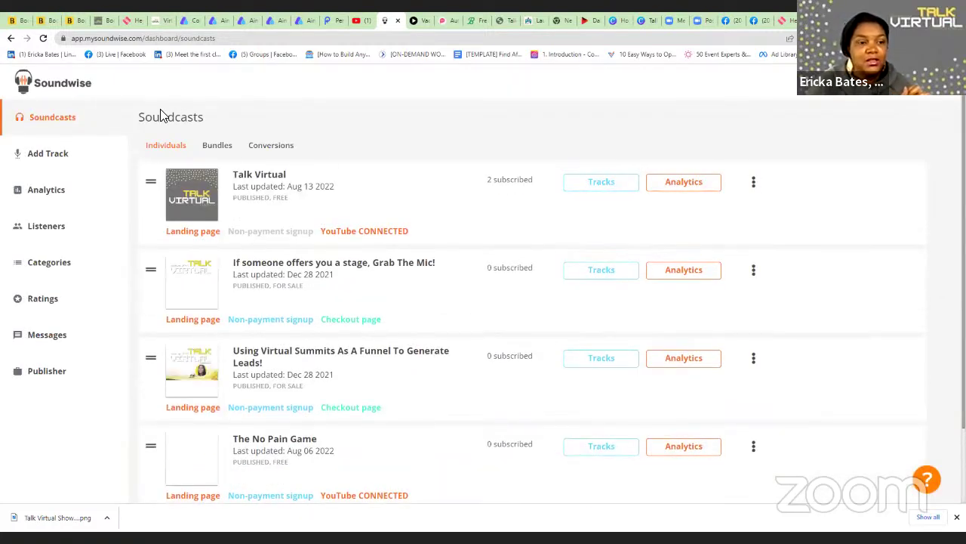
Open the landing page of the Talk Virtual soundcast and review its content down to the guide section
click(197, 233)
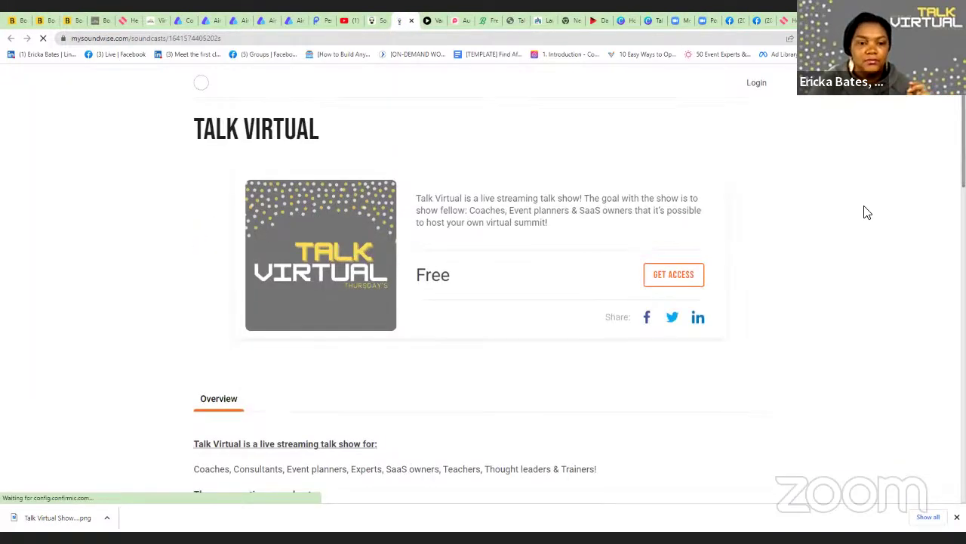
scroll(866, 219, down, 5)
scroll(866, 223, down, 8)
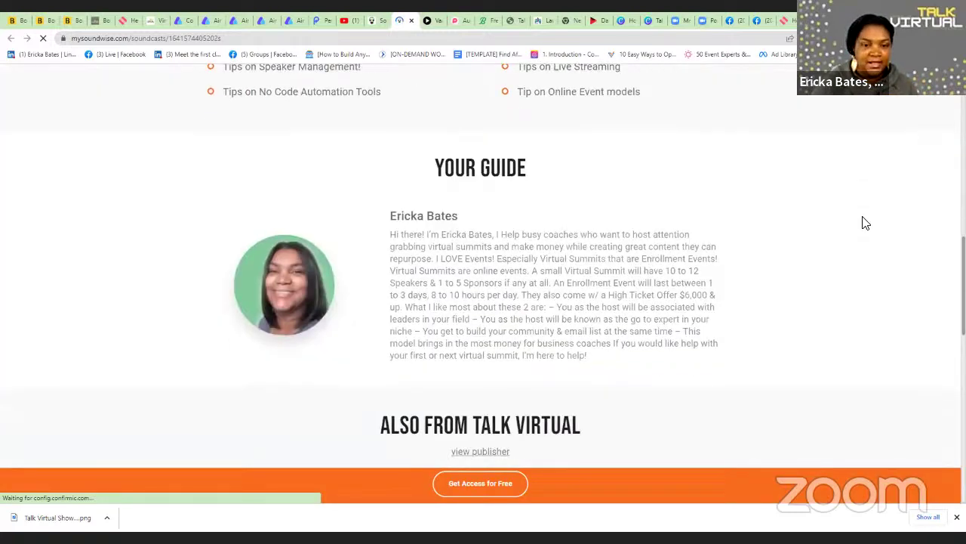
Look over the other Talk Virtual soundcasts and open the one about using virtual summits as a funnel
scroll(866, 223, down, 4)
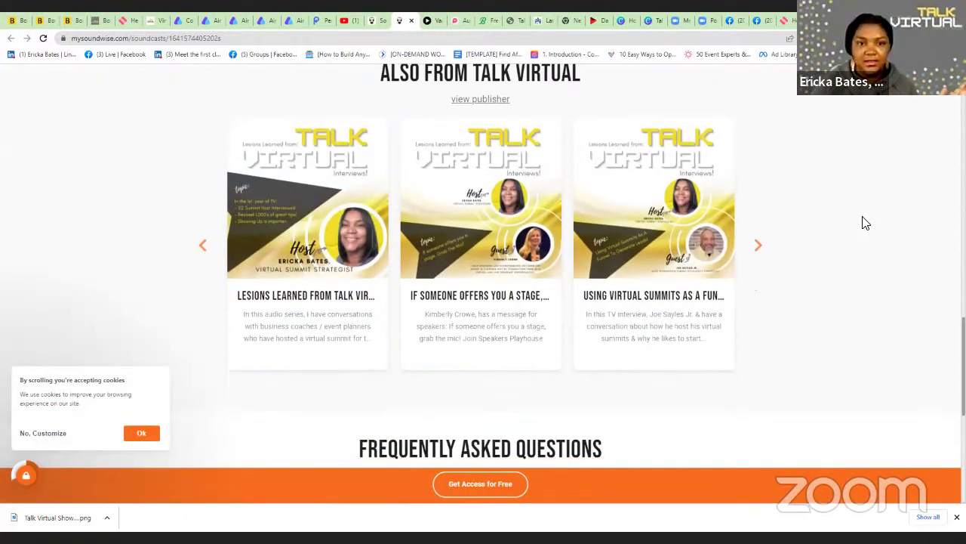
scroll(866, 244, up, 1)
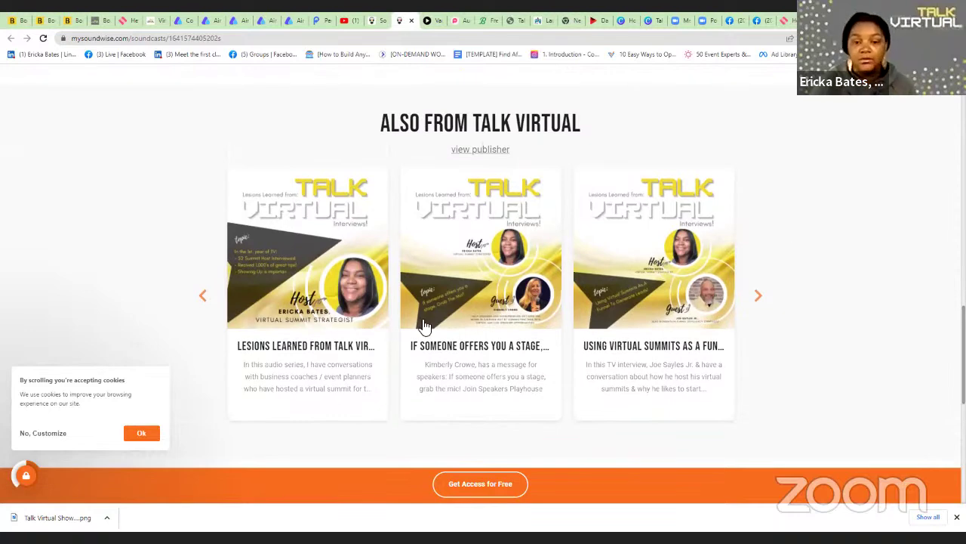
click(347, 25)
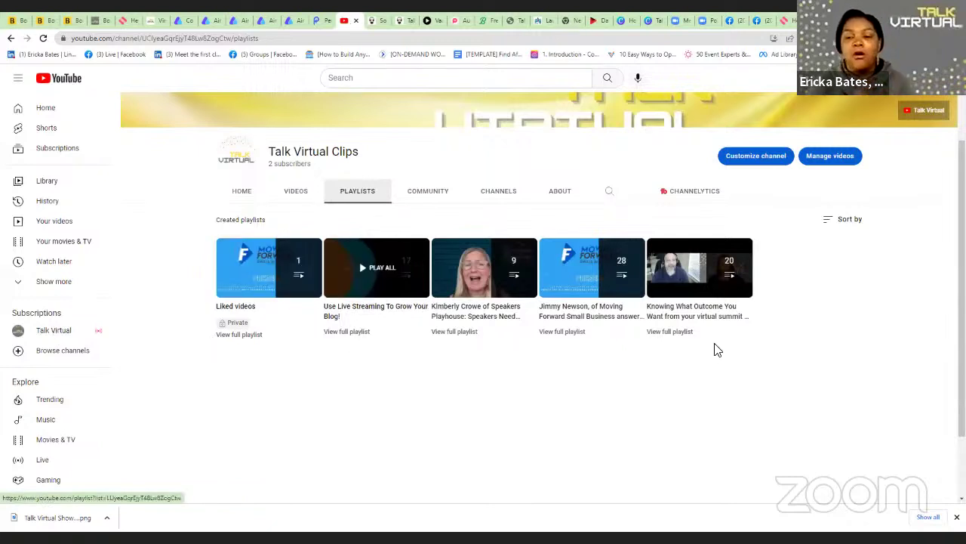
click(378, 23)
click(398, 23)
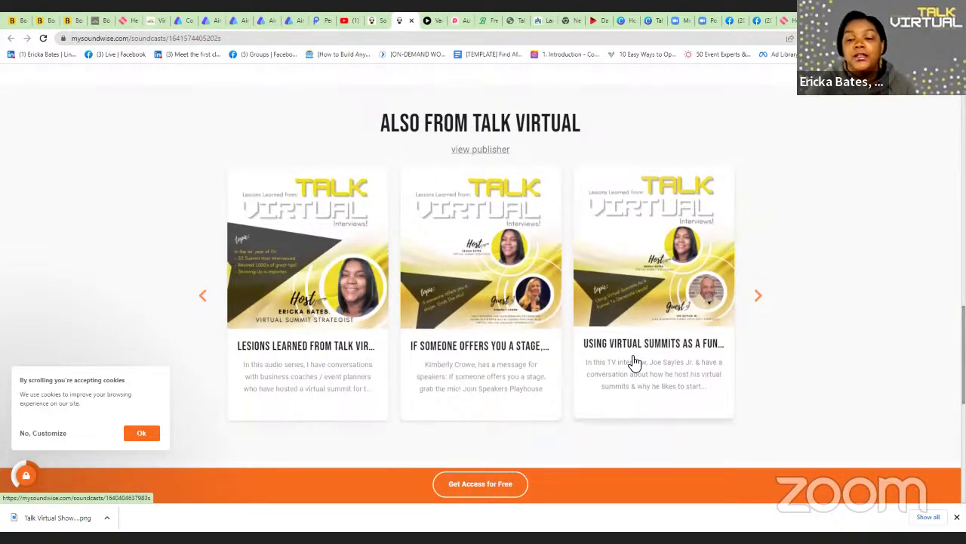
click(707, 349)
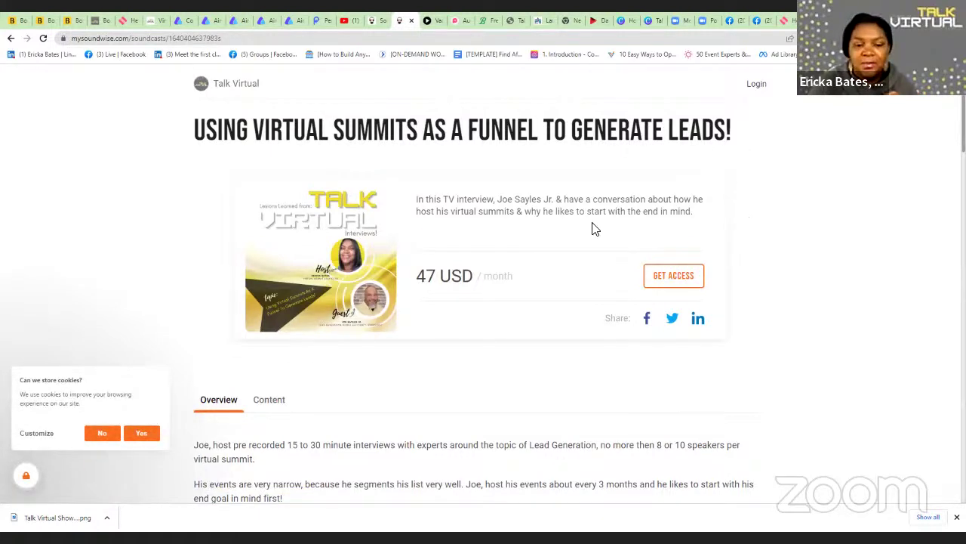
Return to the Perfect Recall pricing page and open the site's home page
click(347, 20)
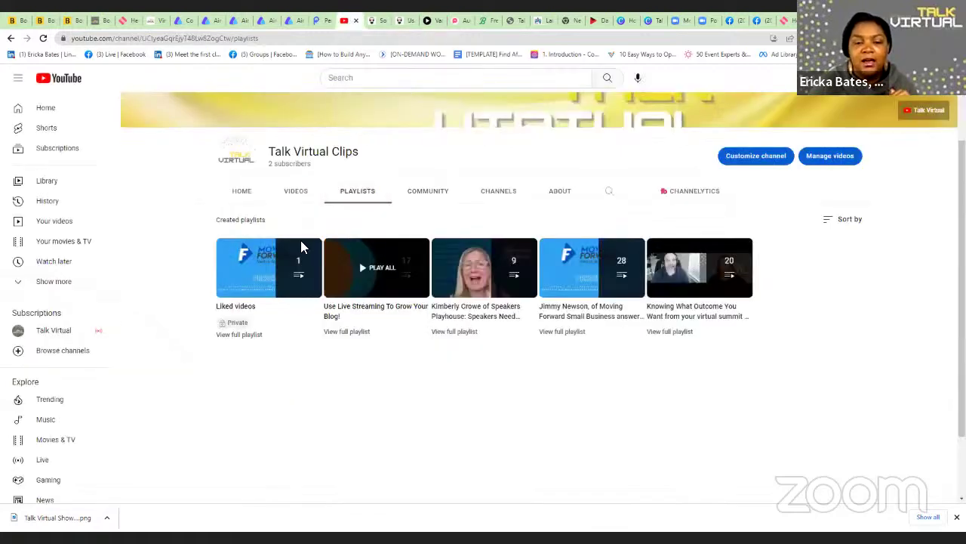
click(317, 23)
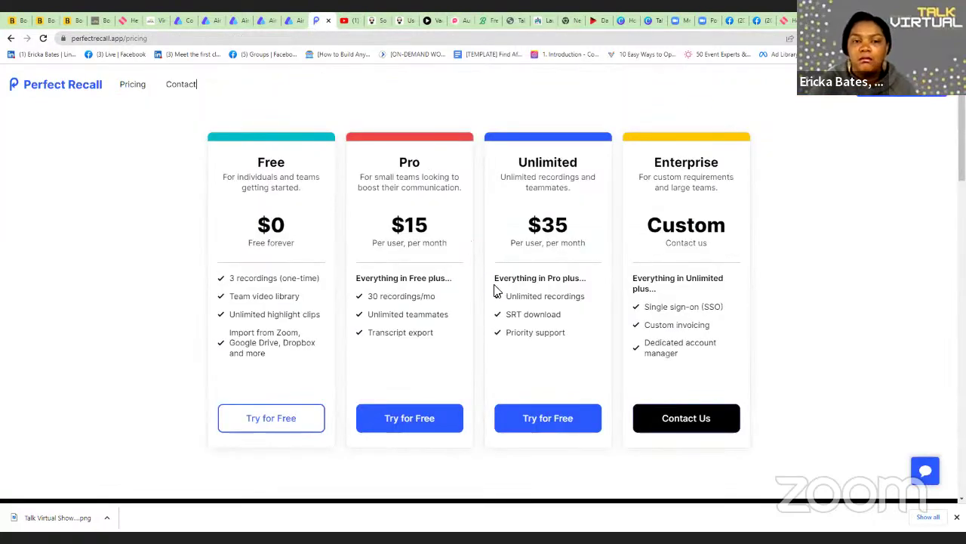
scroll(491, 240, up, 2)
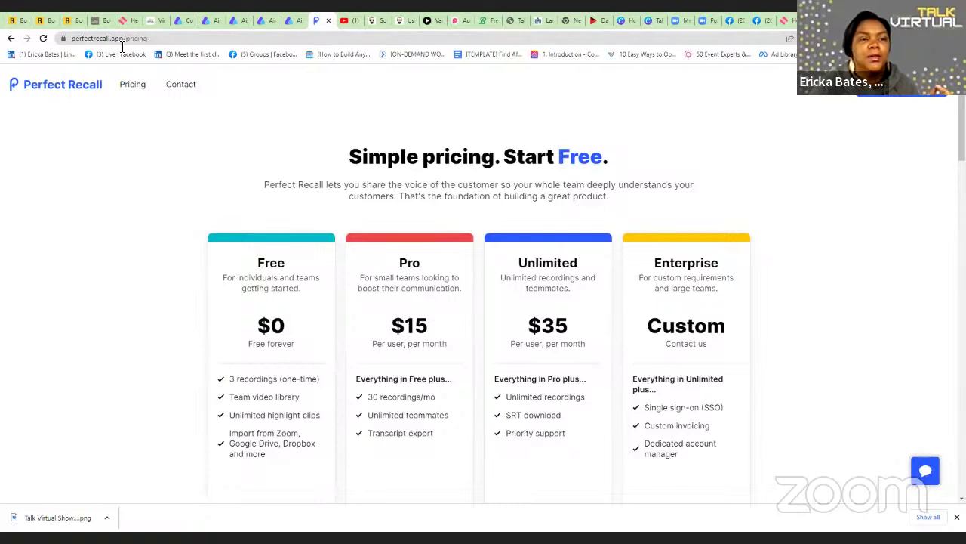
click(52, 89)
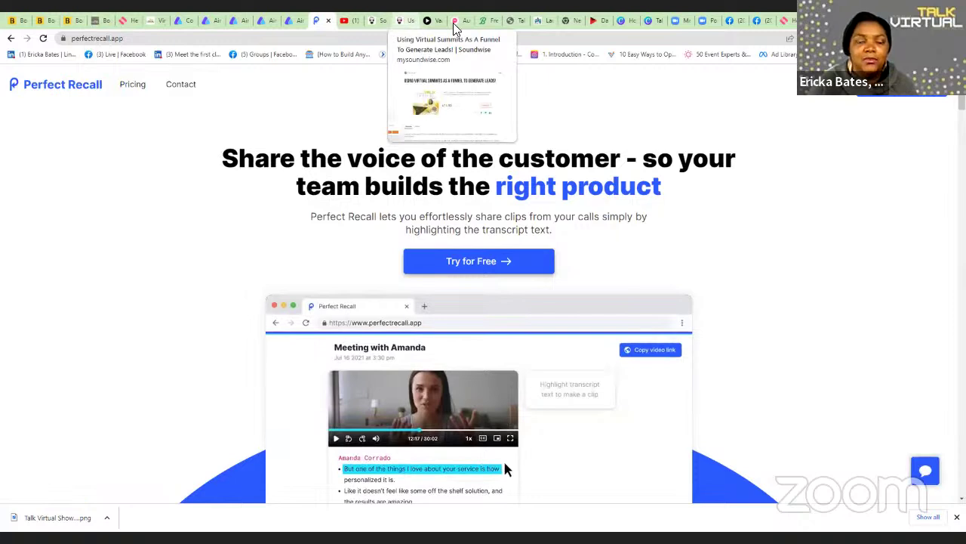
Switch to the Missinglettr website and sign in to the account with the prefilled credentials
click(355, 23)
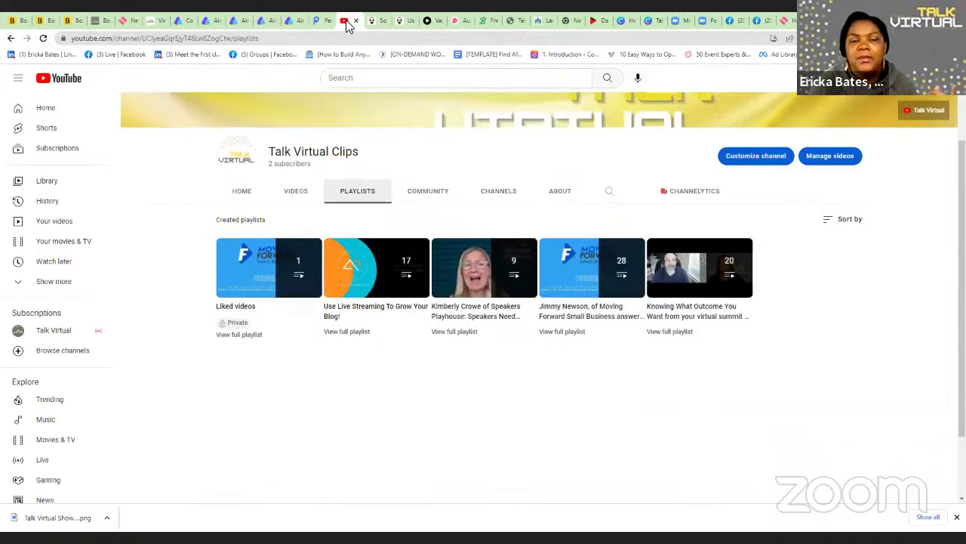
click(460, 23)
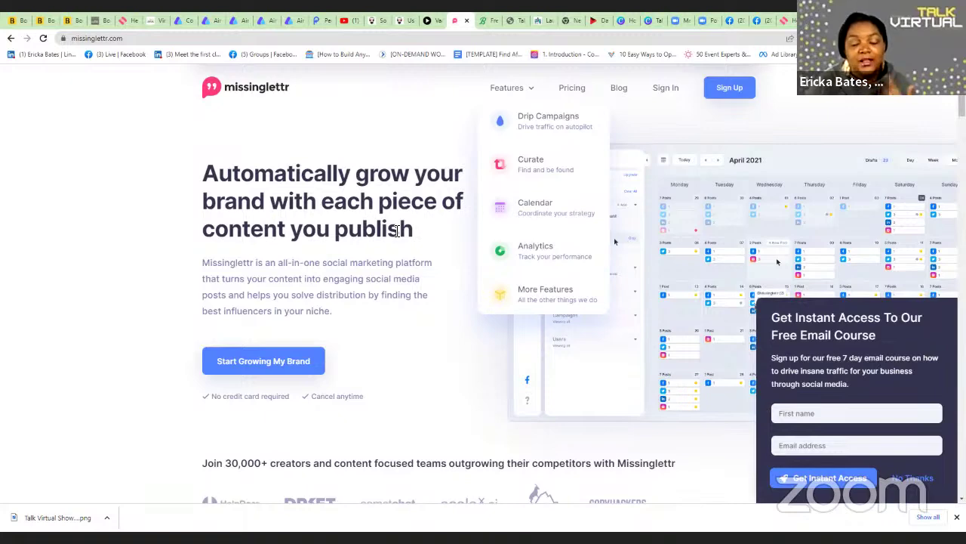
click(344, 21)
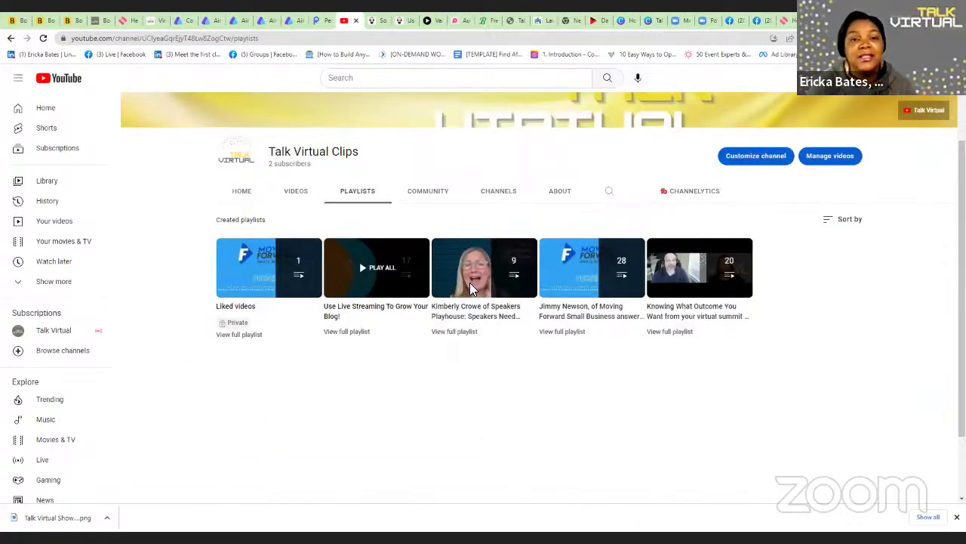
click(457, 21)
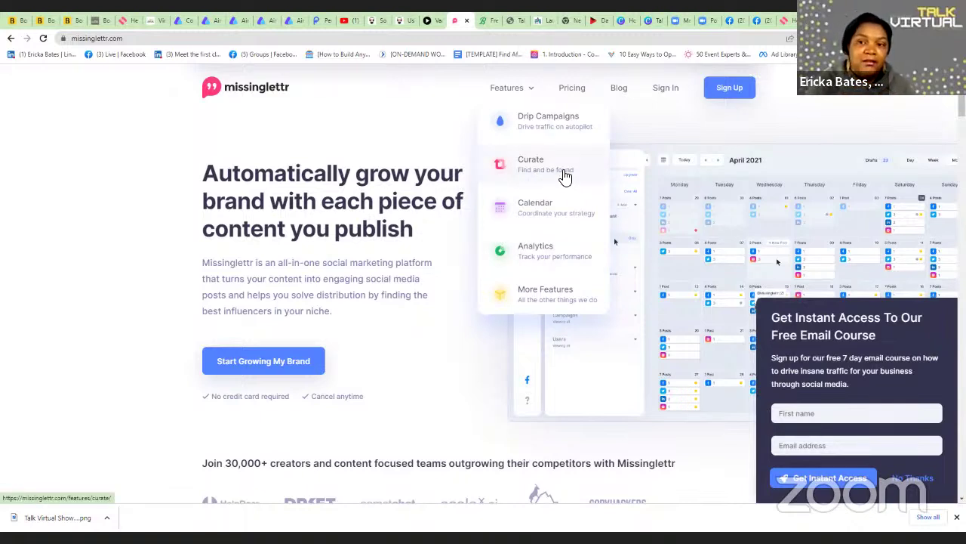
click(675, 93)
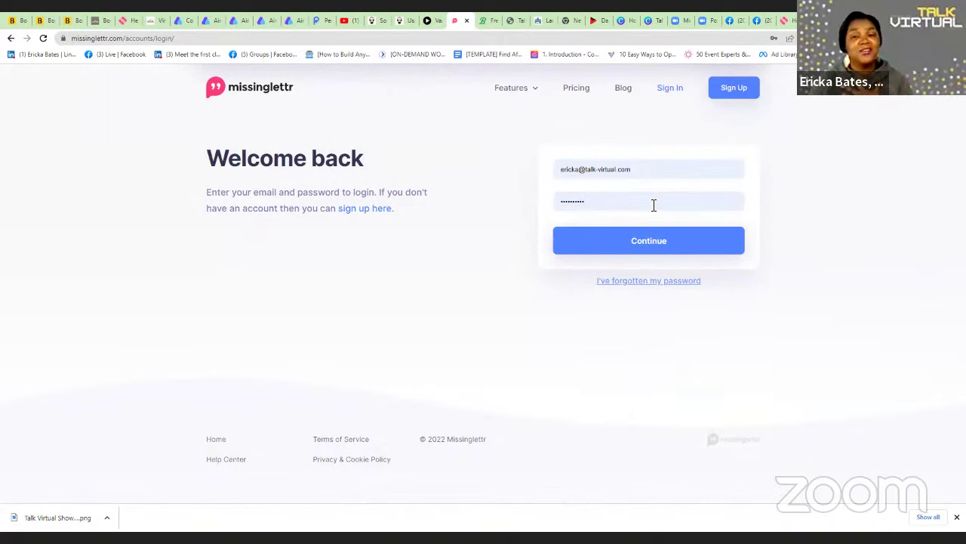
click(634, 249)
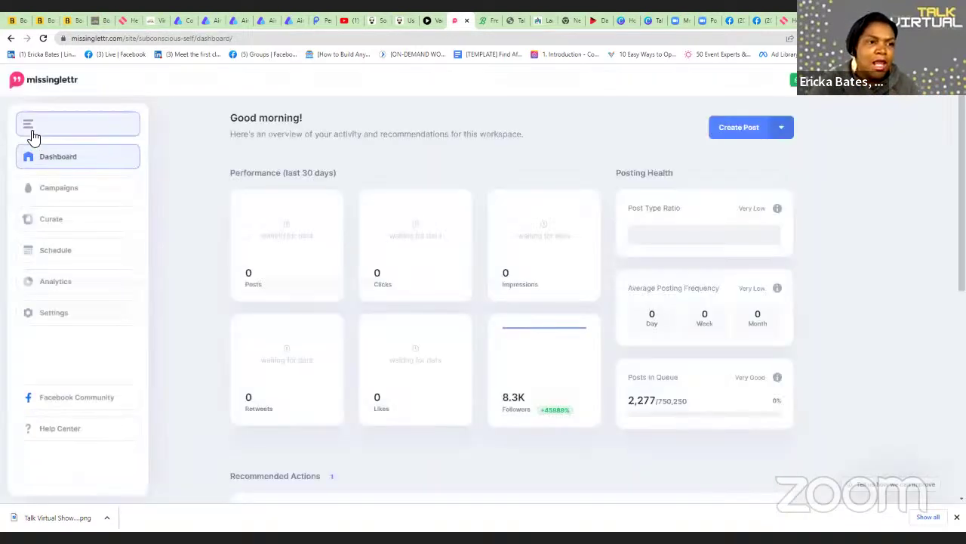
Switch to the Talk Virtual workspace and list its draft drip campaigns
click(32, 129)
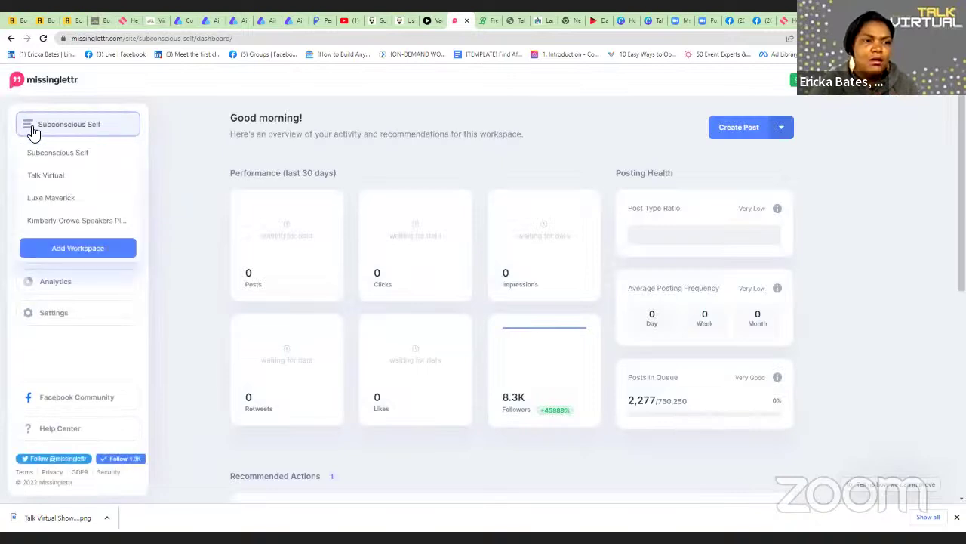
click(41, 177)
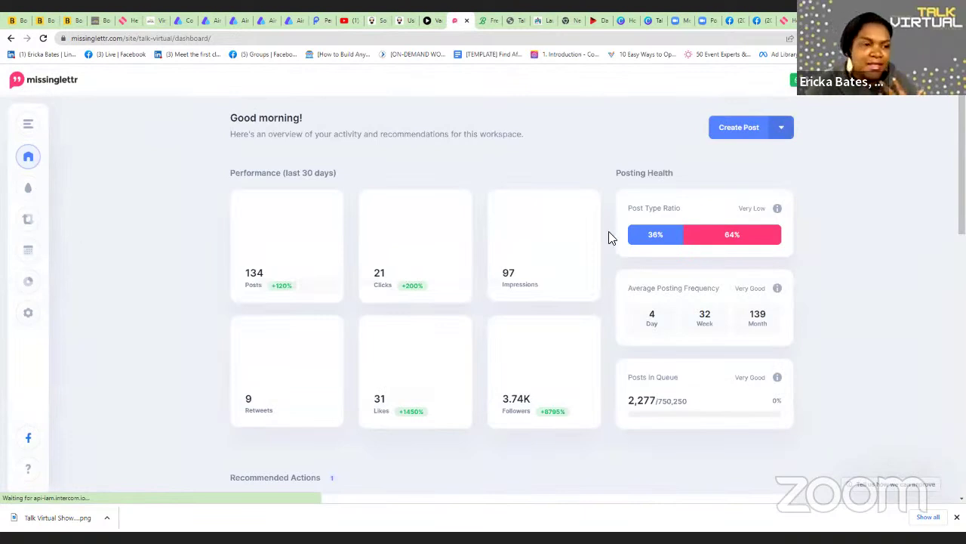
mouse_move(35, 191)
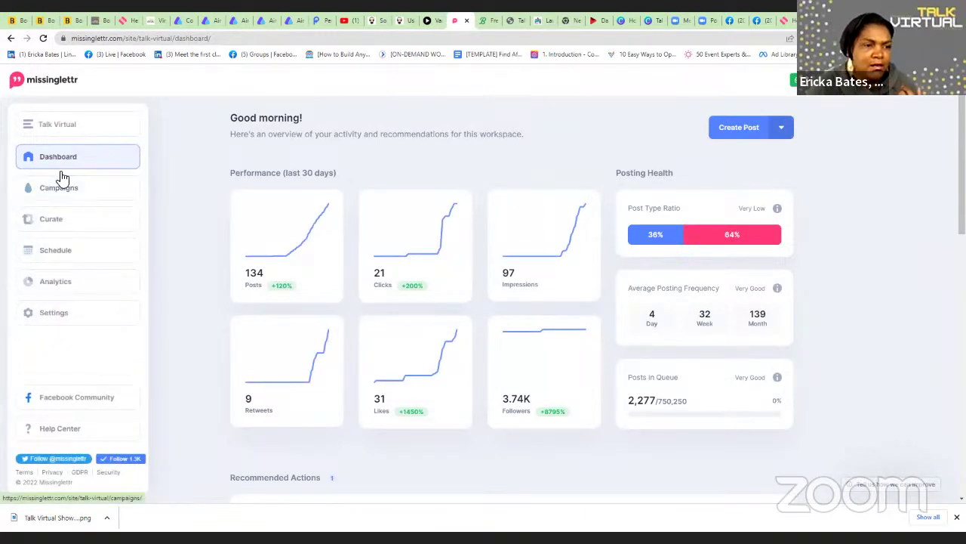
click(57, 191)
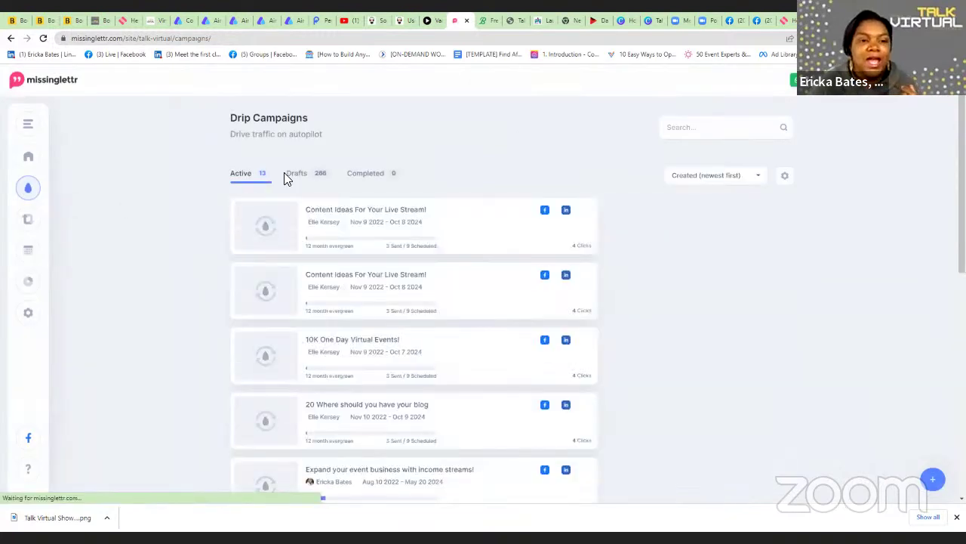
click(293, 175)
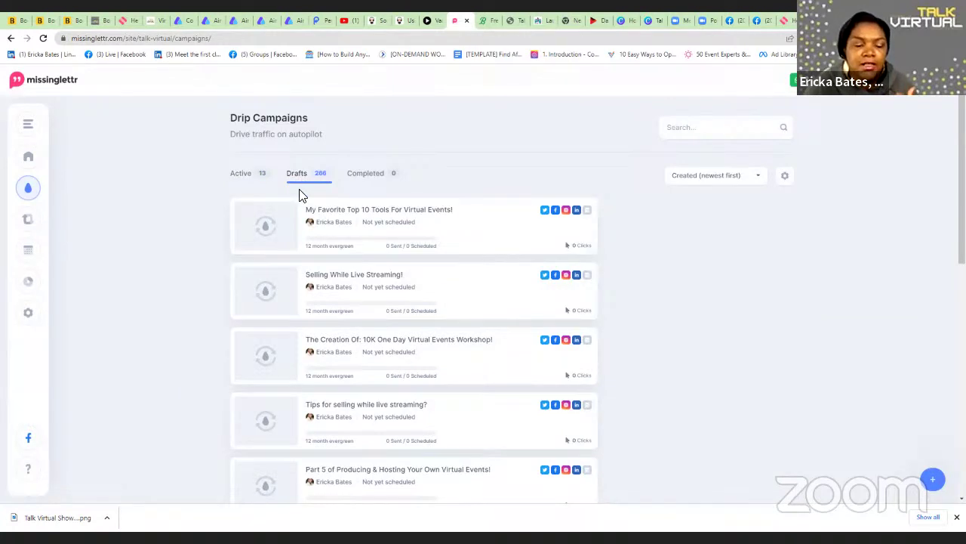
mouse_move(316, 210)
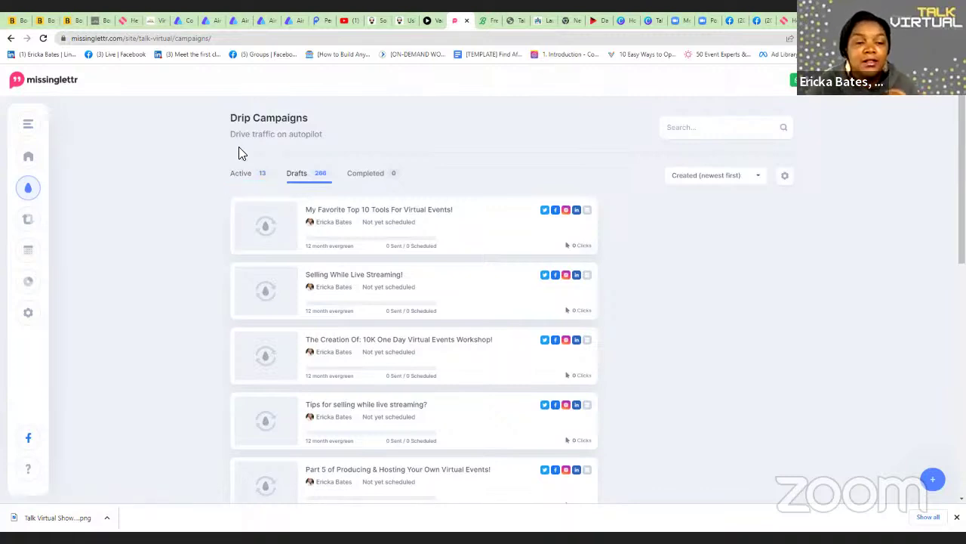
Open the setup of the draft campaign "My Favorite Top 10 Tools For Virtual Events!" and return to the drafts list
click(299, 178)
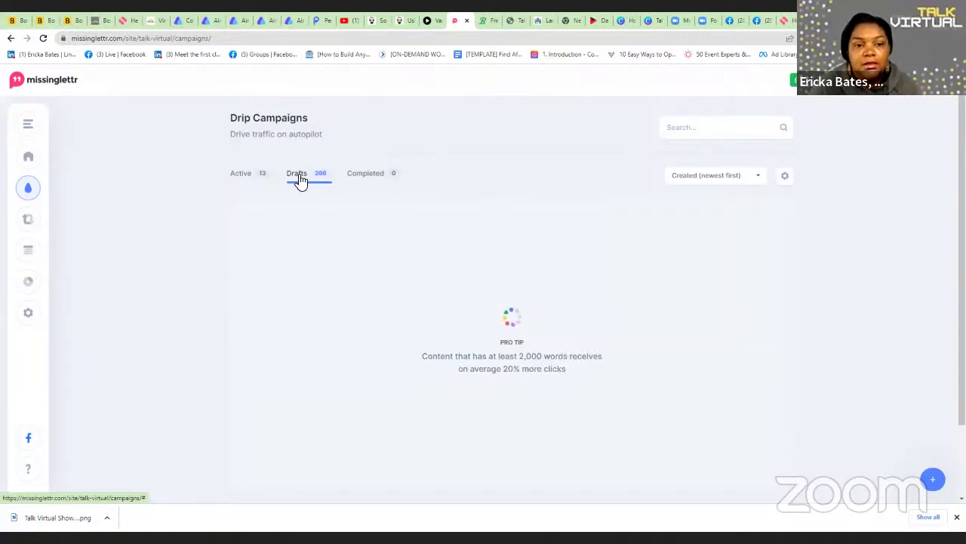
mouse_move(597, 230)
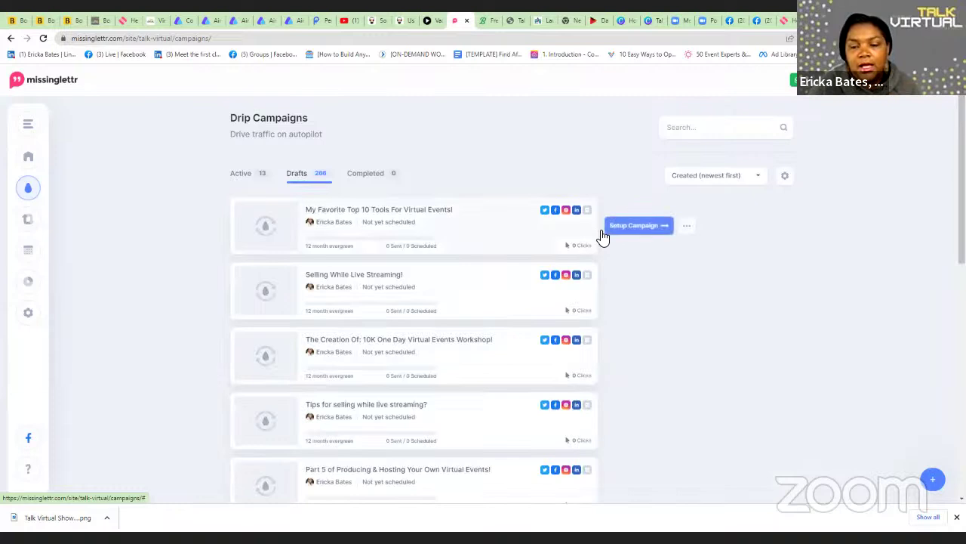
click(633, 228)
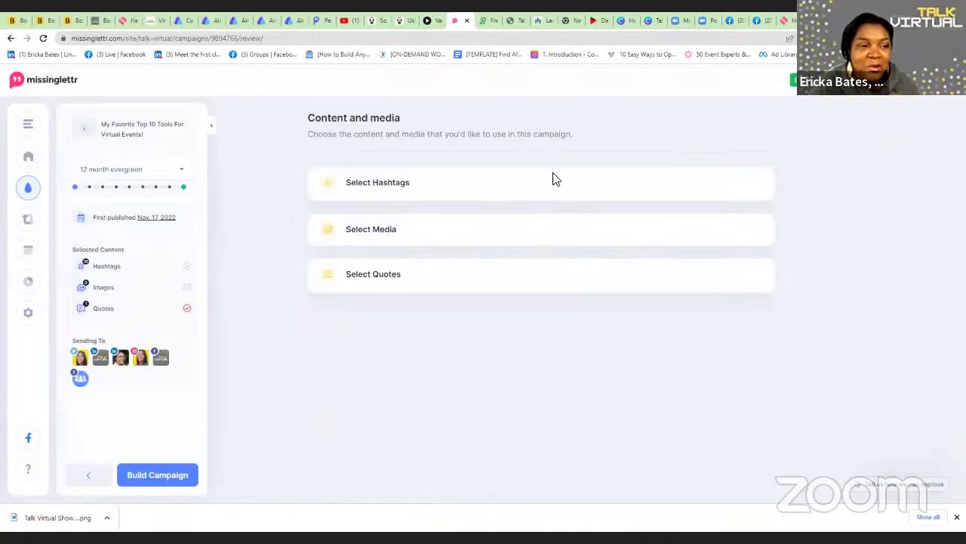
click(11, 39)
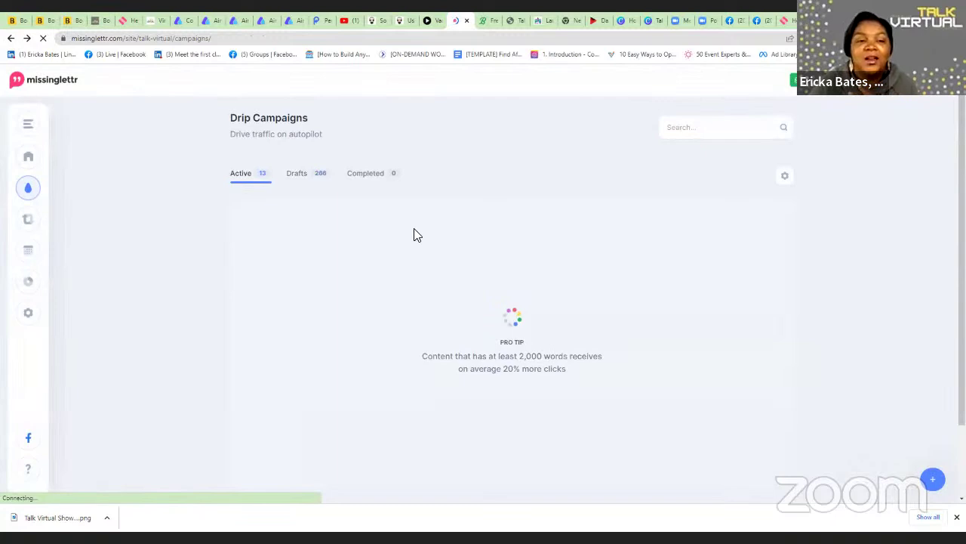
click(315, 185)
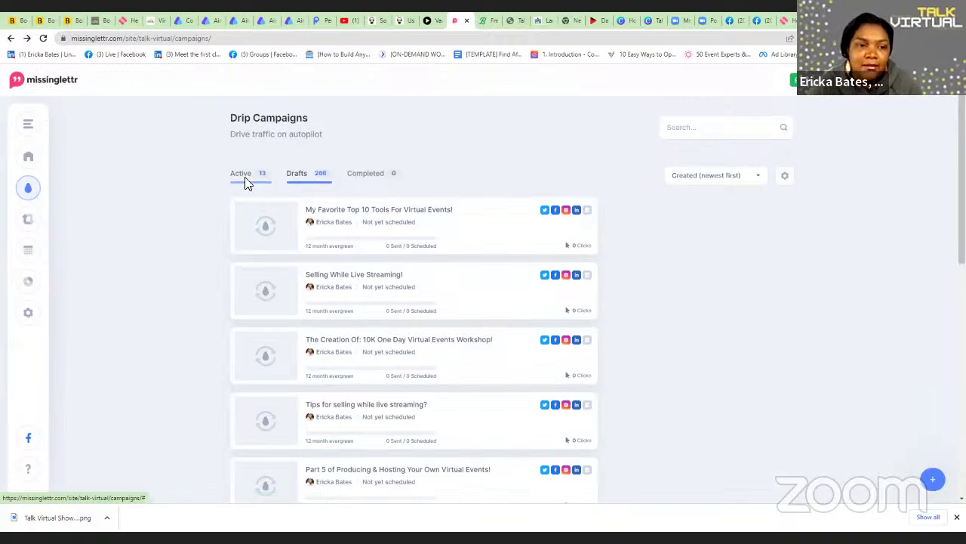
Open the setup of the draft campaign "Selling While Live Streaming!" and review its selected hashtags
mouse_move(388, 274)
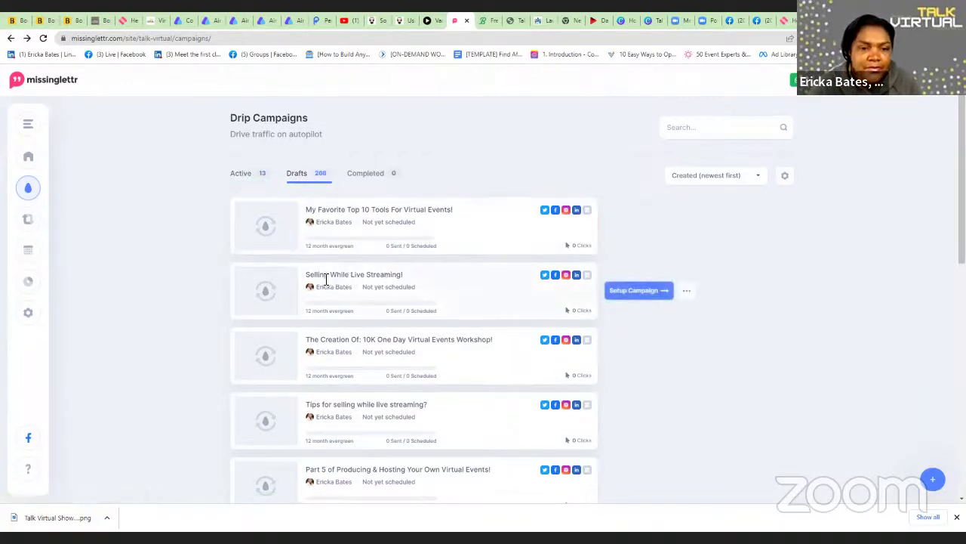
click(642, 292)
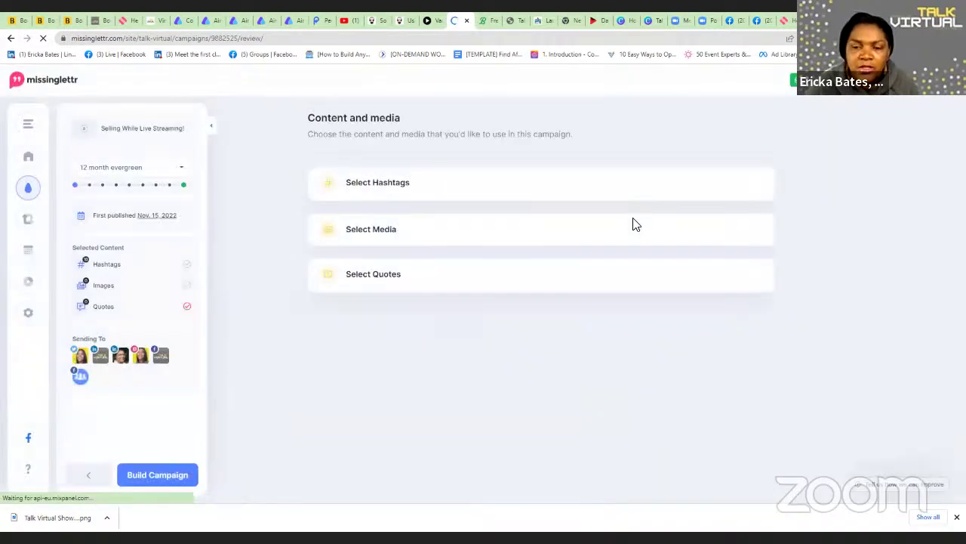
click(383, 189)
scroll(611, 362, down, 2)
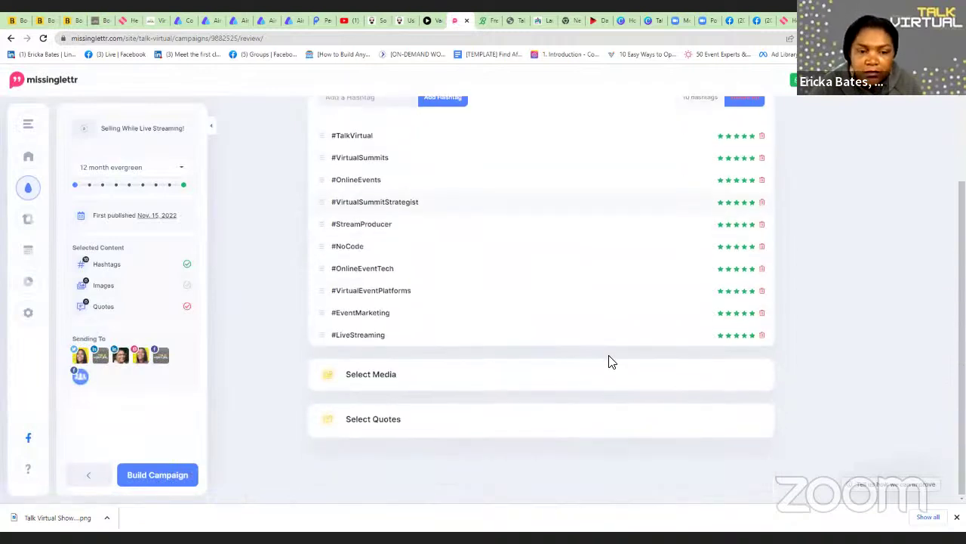
scroll(612, 362, up, 1)
scroll(612, 362, up, 1)
scroll(611, 362, down, 2)
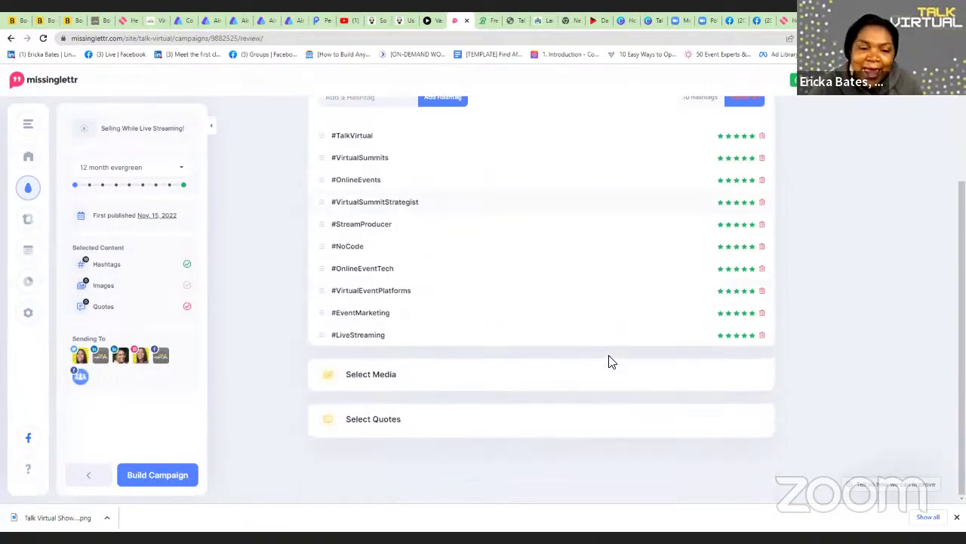
scroll(612, 362, up, 2)
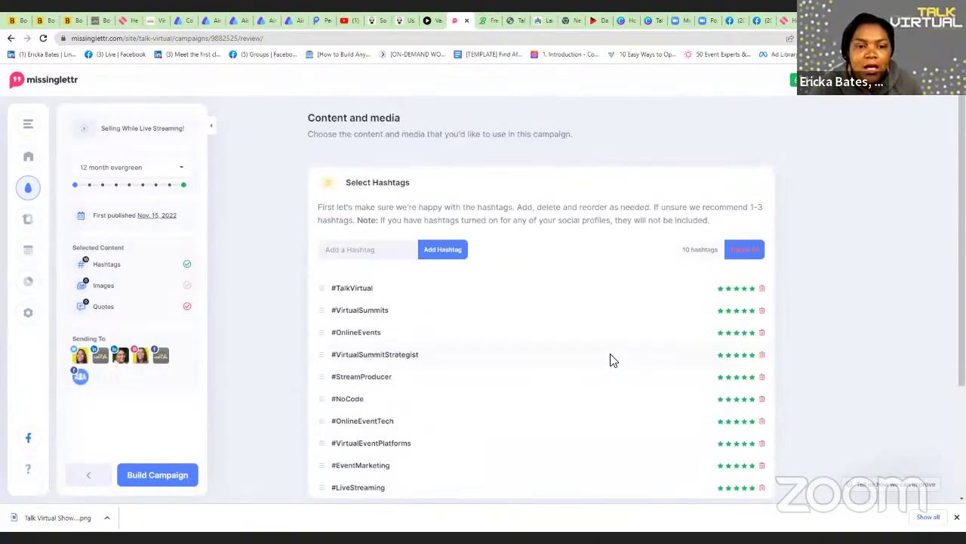
Add the hashtag "liveselling" to the campaign and check the hashtag list
click(372, 250)
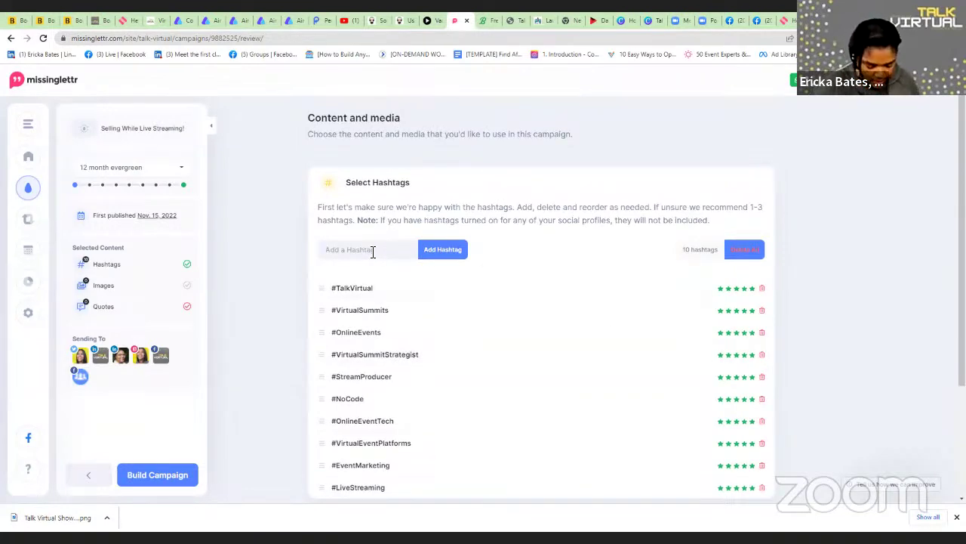
text(#ive)
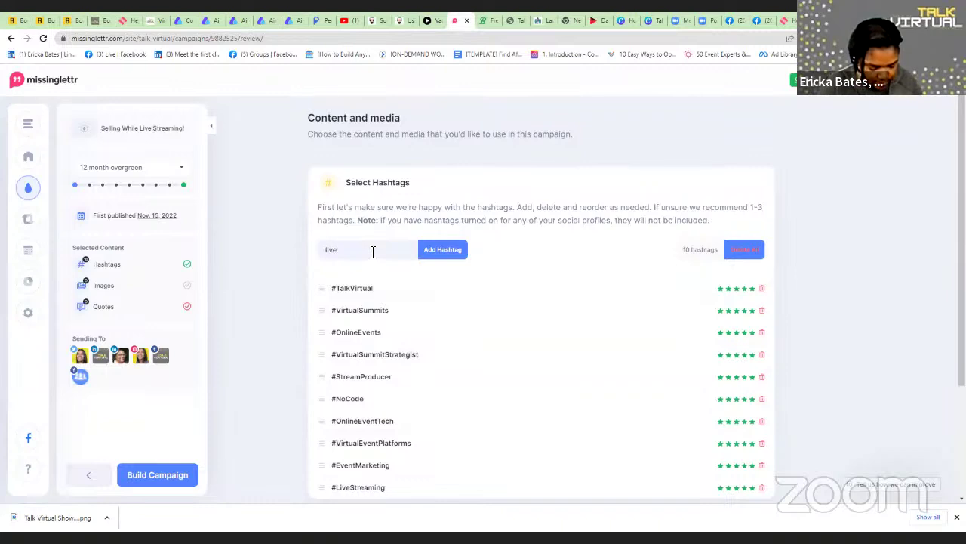
text(selling)
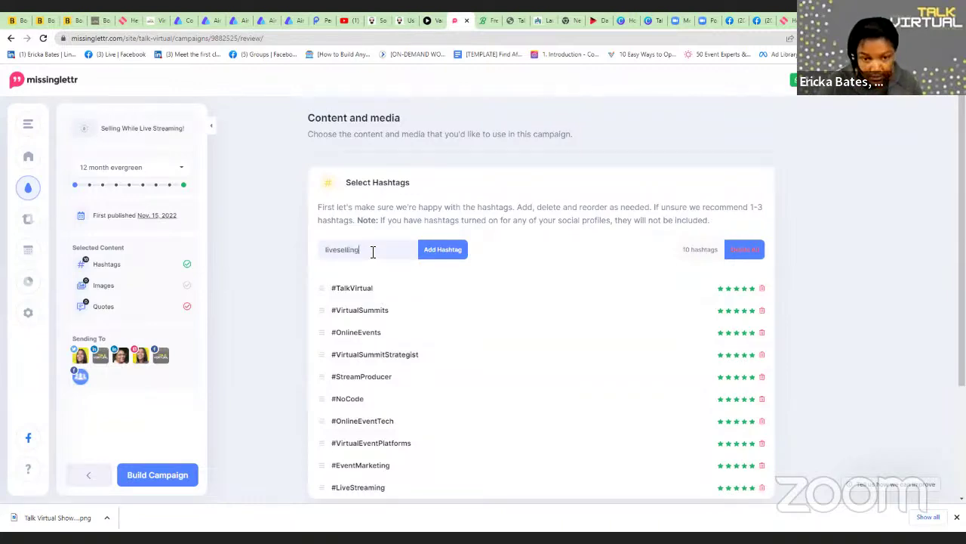
key(Return)
scroll(370, 255, down, 3)
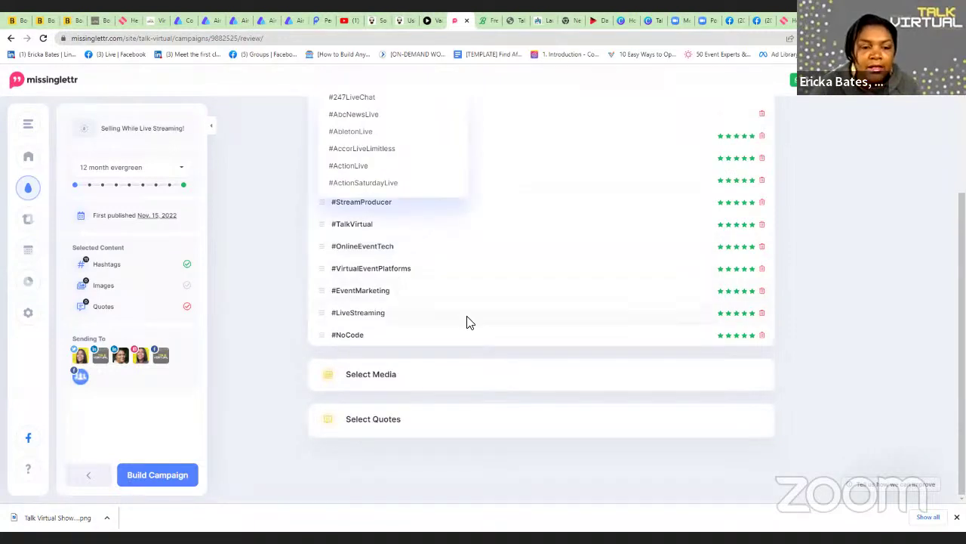
Check the campaign's hashtag list, then open the media selection and start adding media by upload from the computer
scroll(466, 323, up, 3)
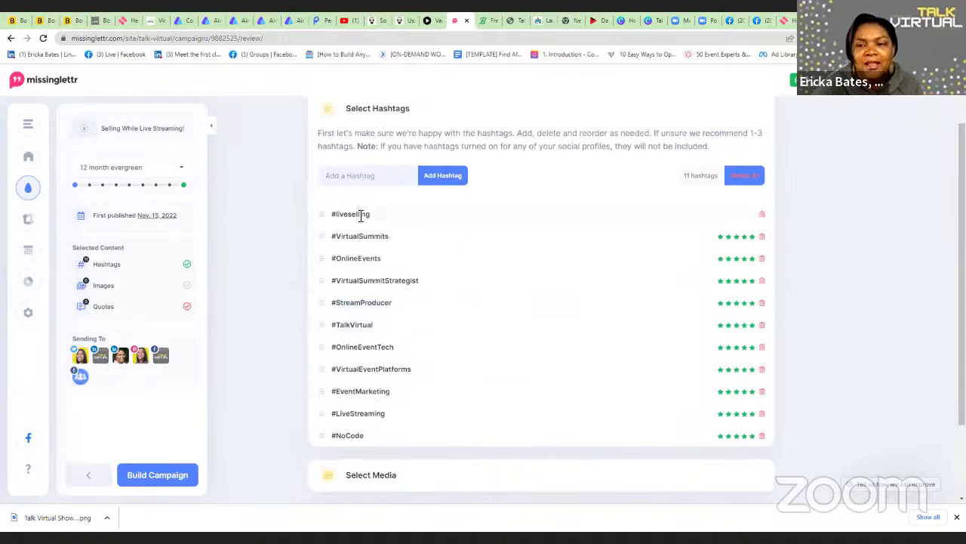
scroll(506, 295, down, 2)
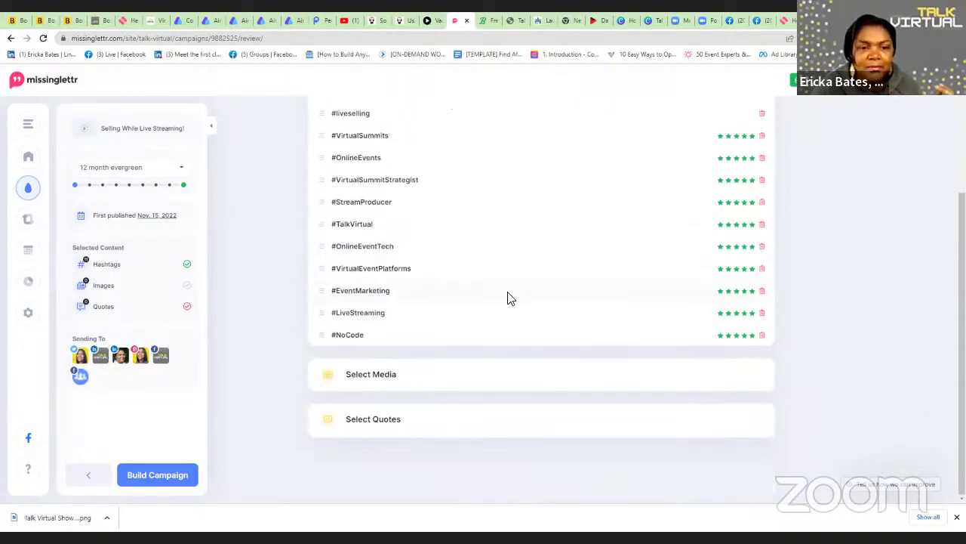
click(388, 377)
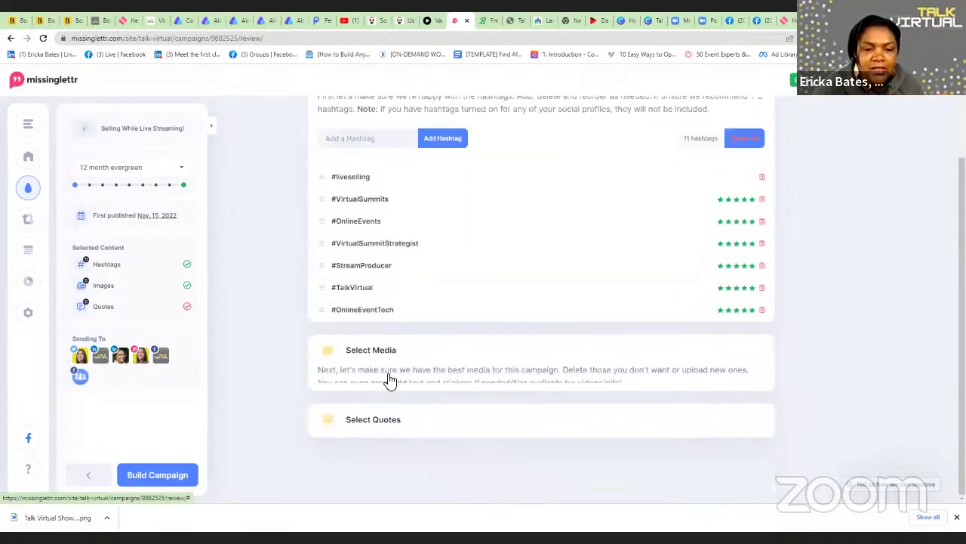
click(351, 293)
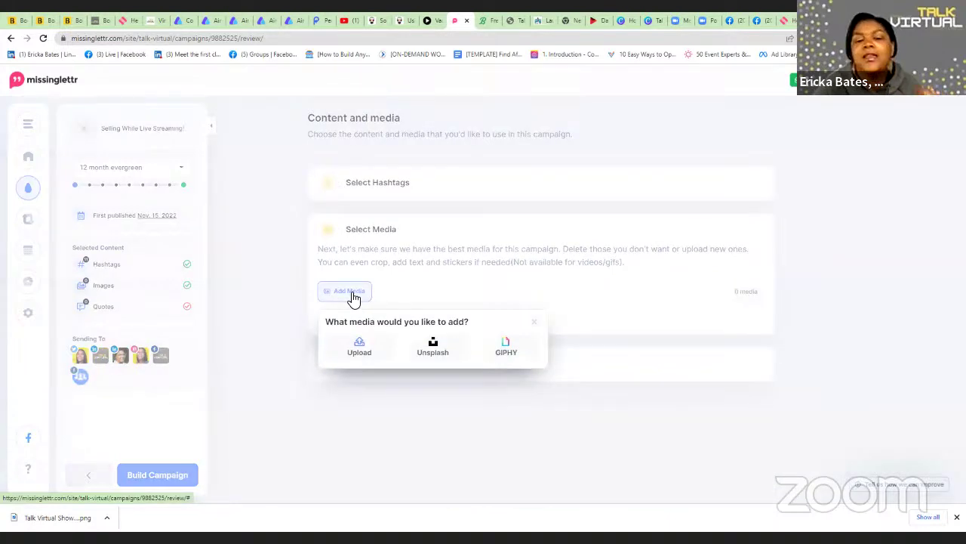
click(359, 348)
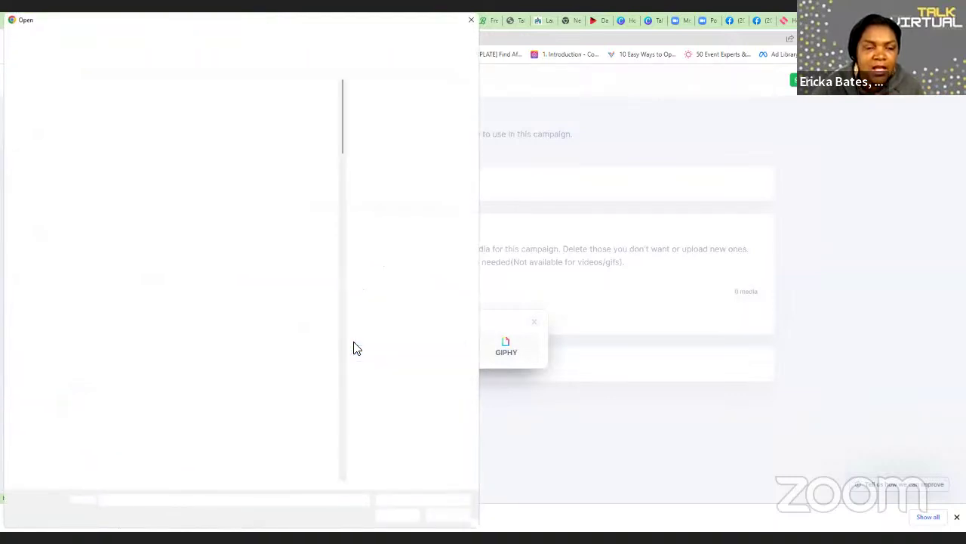
Look through the files and folders on the Desktop for a campaign image
scroll(237, 257, down, 10)
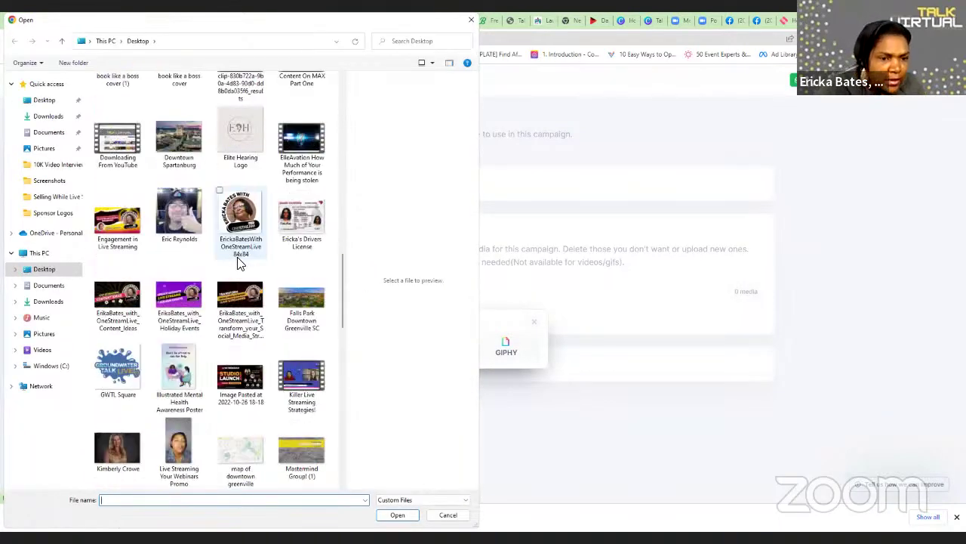
scroll(240, 262, down, 5)
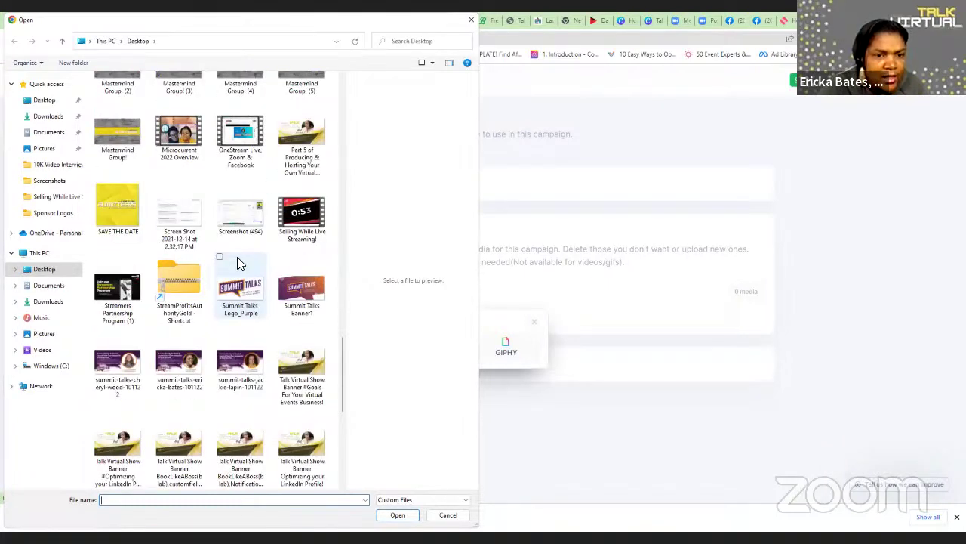
scroll(264, 230, down, 5)
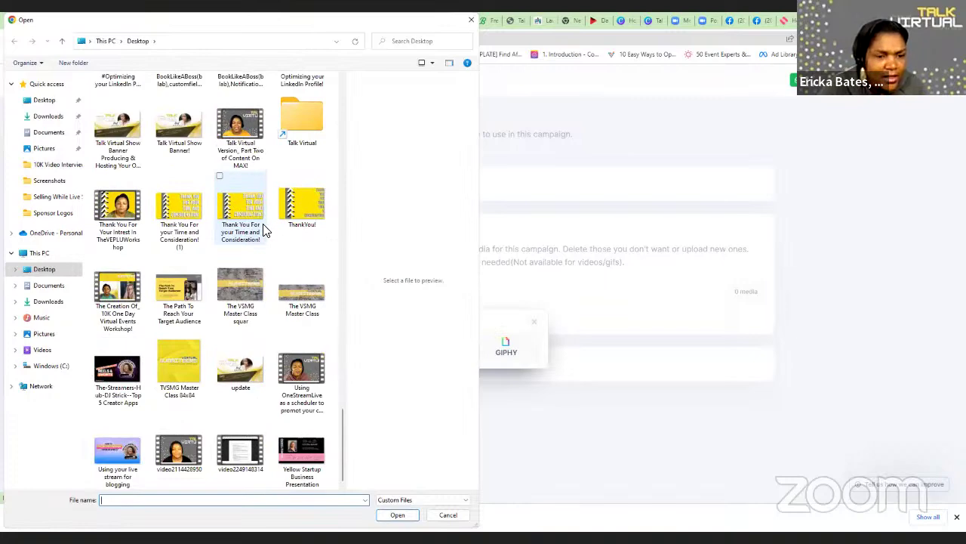
scroll(264, 233, up, 3)
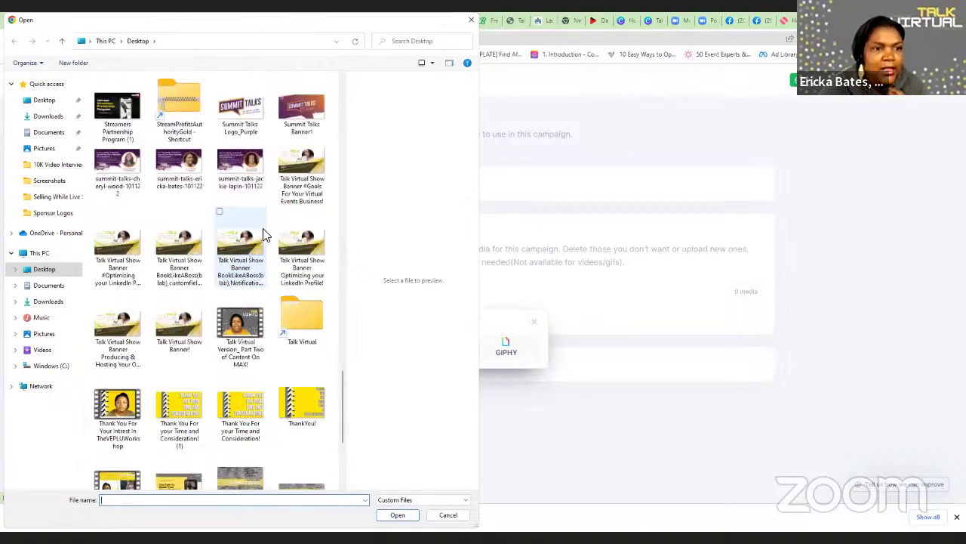
scroll(264, 234, up, 2)
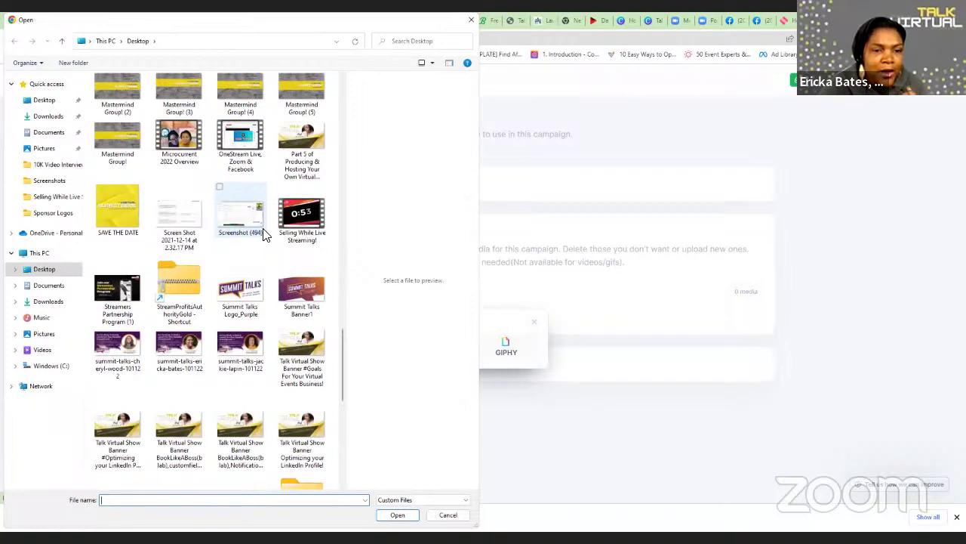
scroll(264, 235, up, 3)
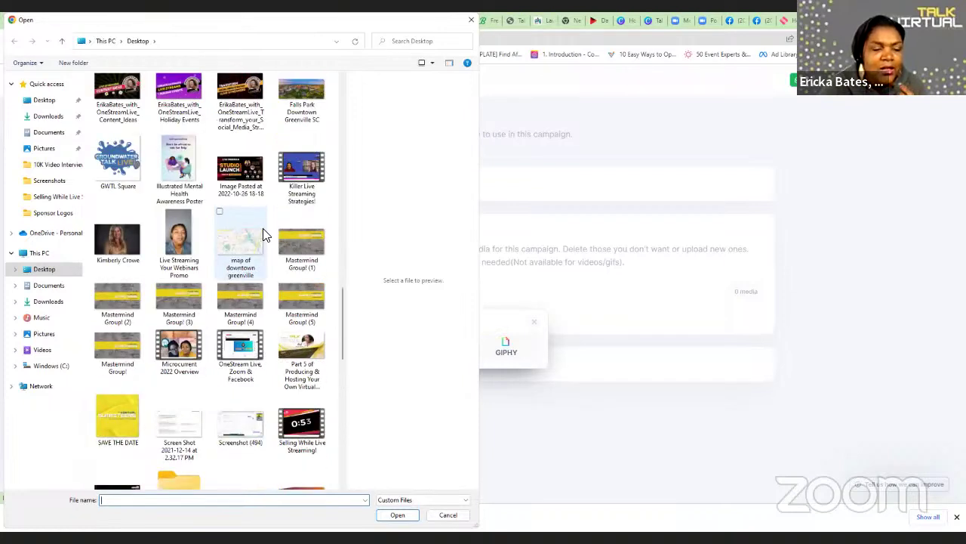
scroll(264, 235, down, 10)
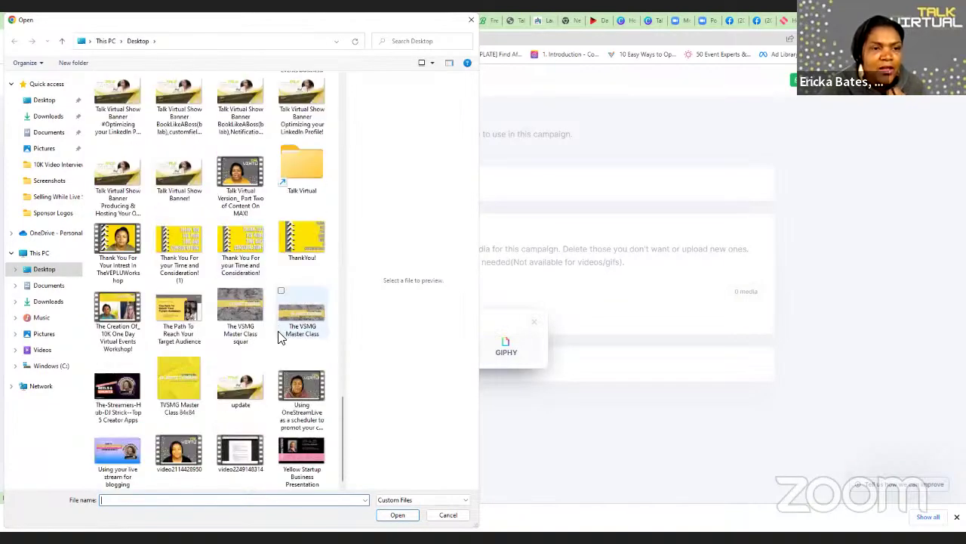
scroll(257, 273, up, 10)
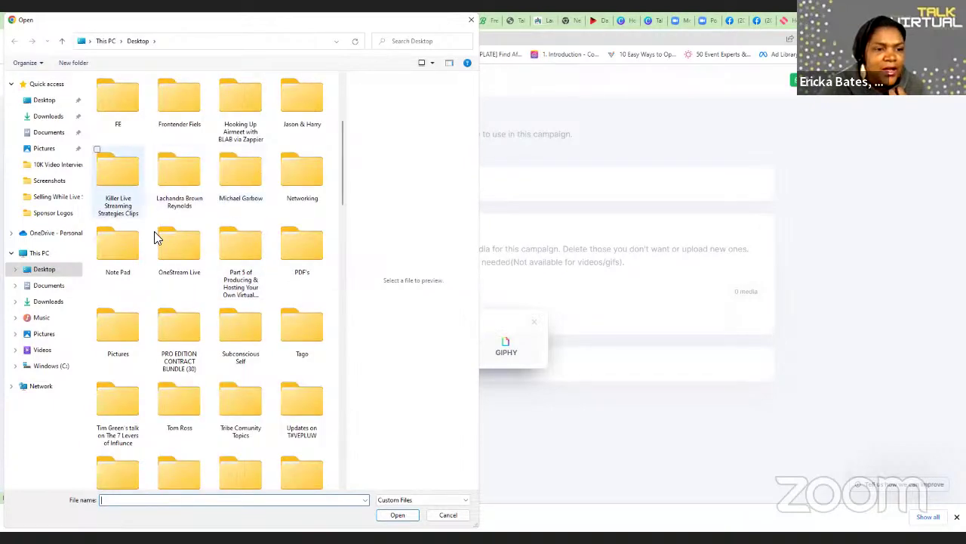
Browse from the OneStream Live folder into Videos and open the presenter's OneStream Live show folder
click(178, 251)
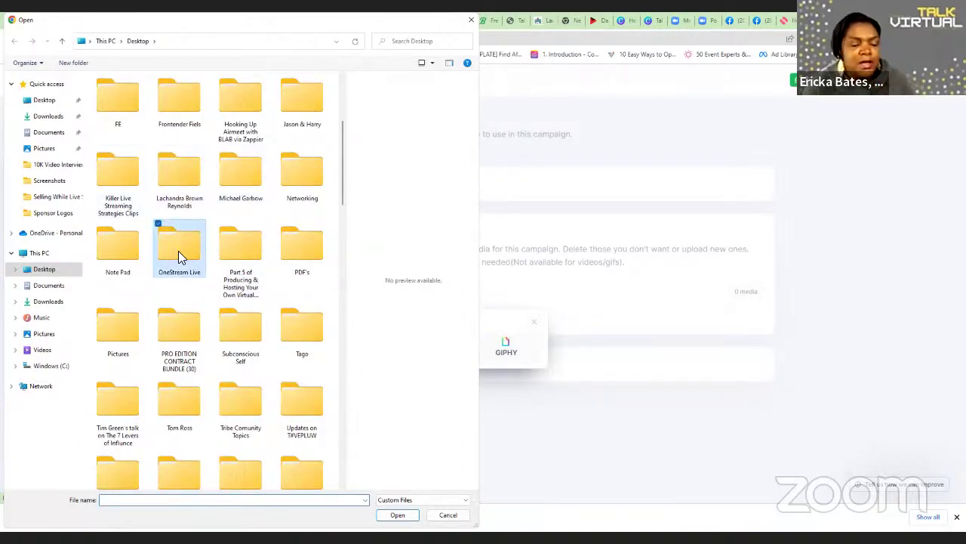
double_click(178, 250)
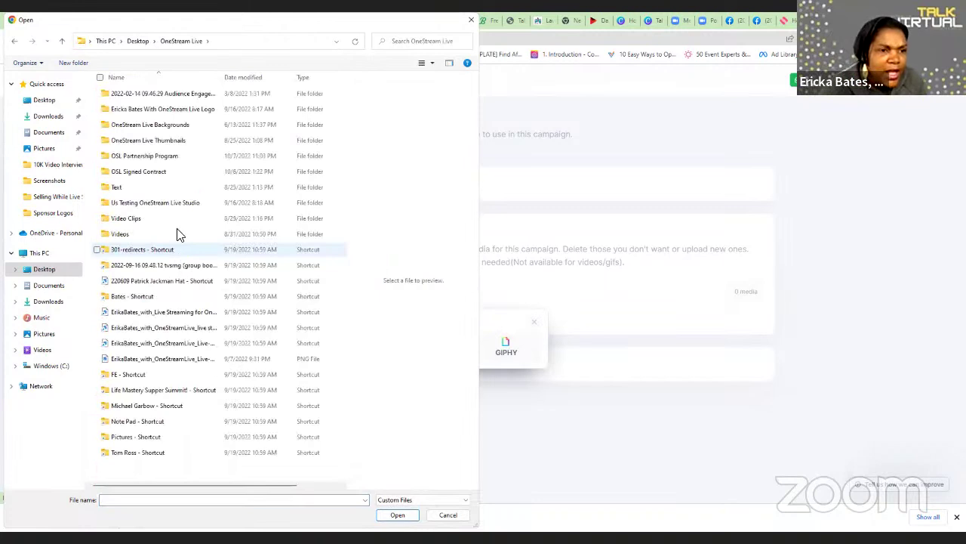
double_click(115, 233)
double_click(165, 141)
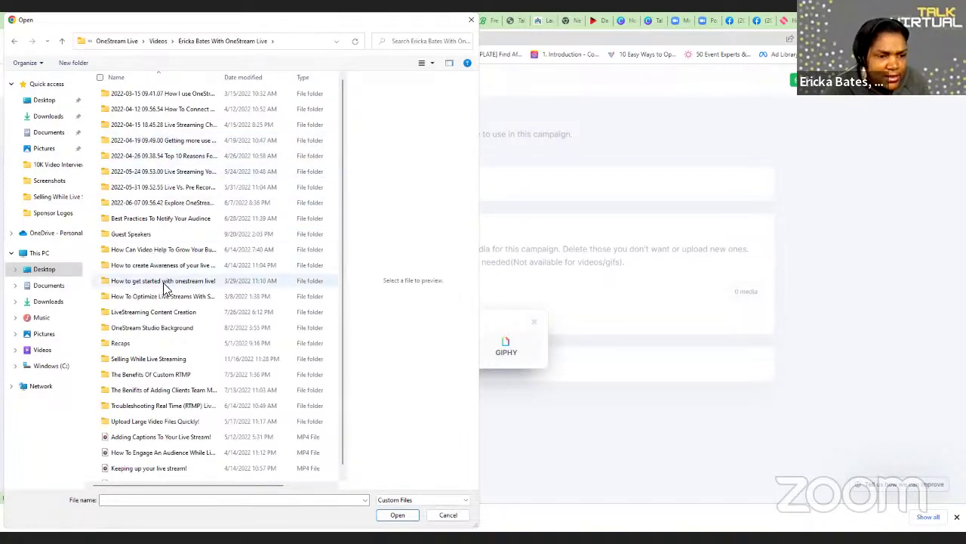
Upload the image "Tips for Live selling with OneStream Live thumbnail" from the "Selling While Live Streaming" folder to the campaign
click(138, 359)
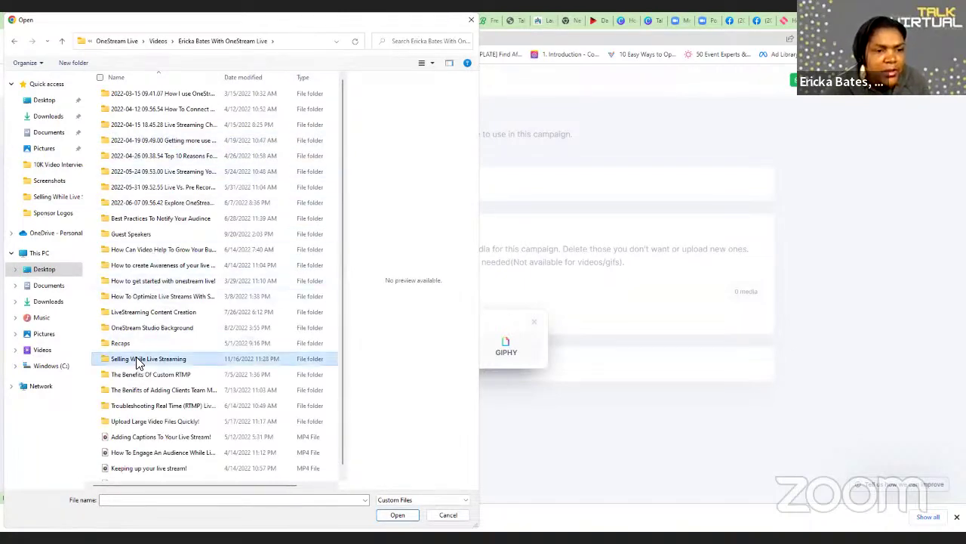
double_click(138, 360)
click(181, 117)
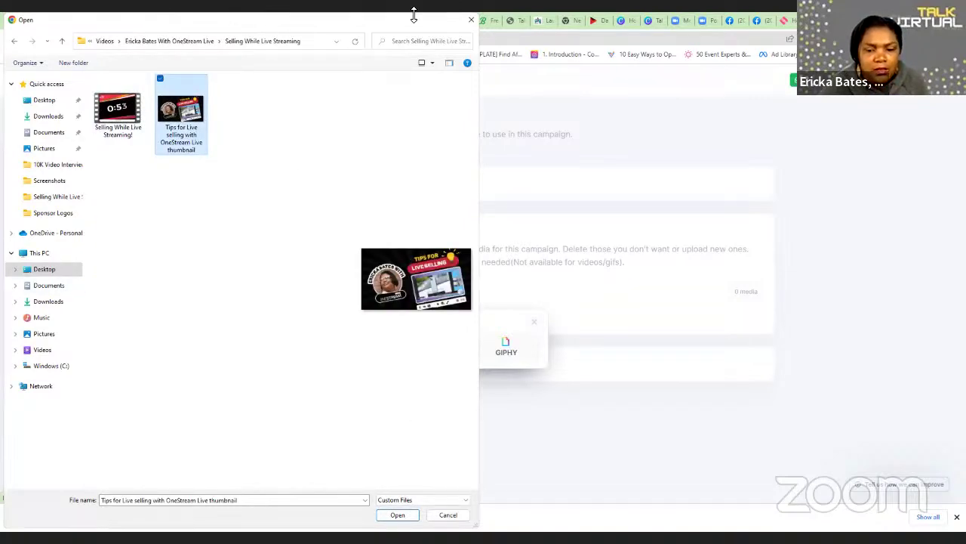
click(522, 513)
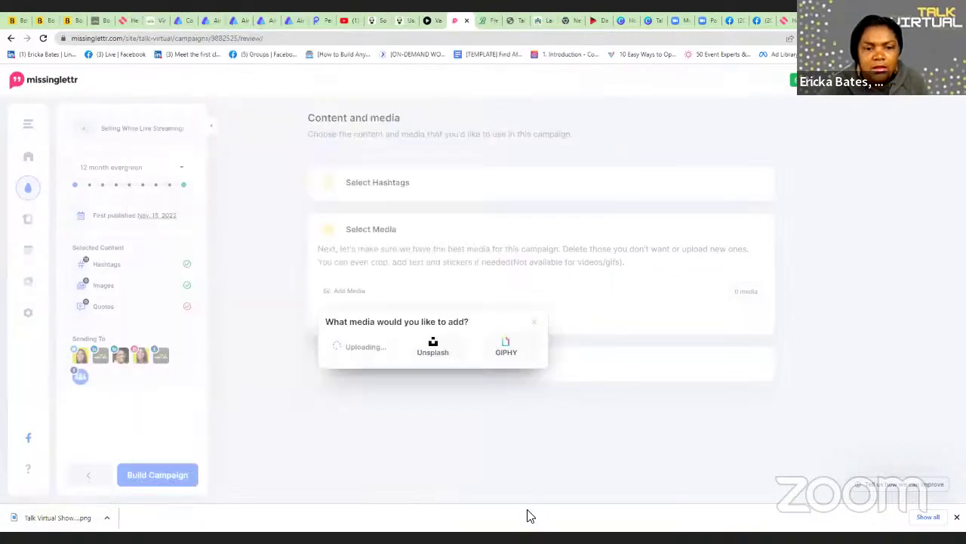
Review the uploaded image and the available media sources, and open the campaign's quote selection
scroll(422, 276, down, 2)
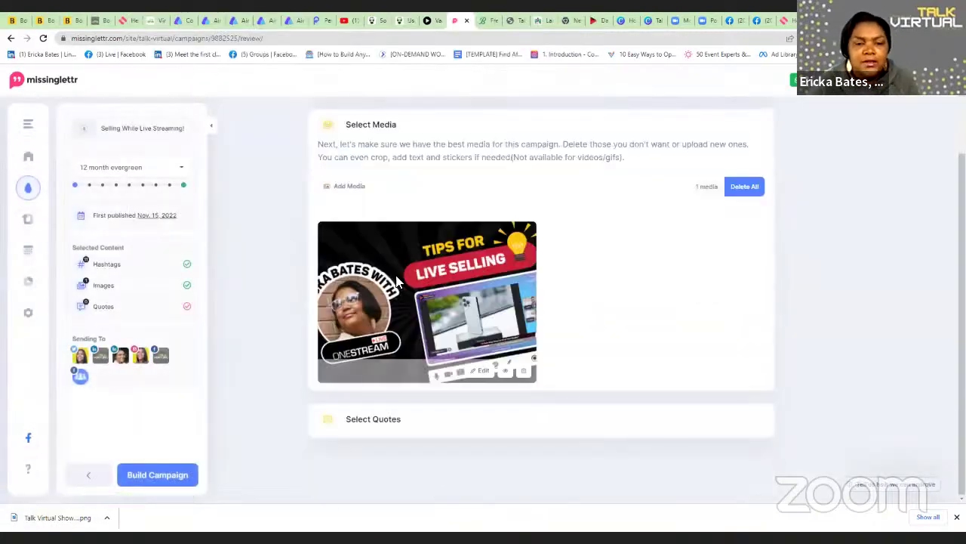
click(361, 187)
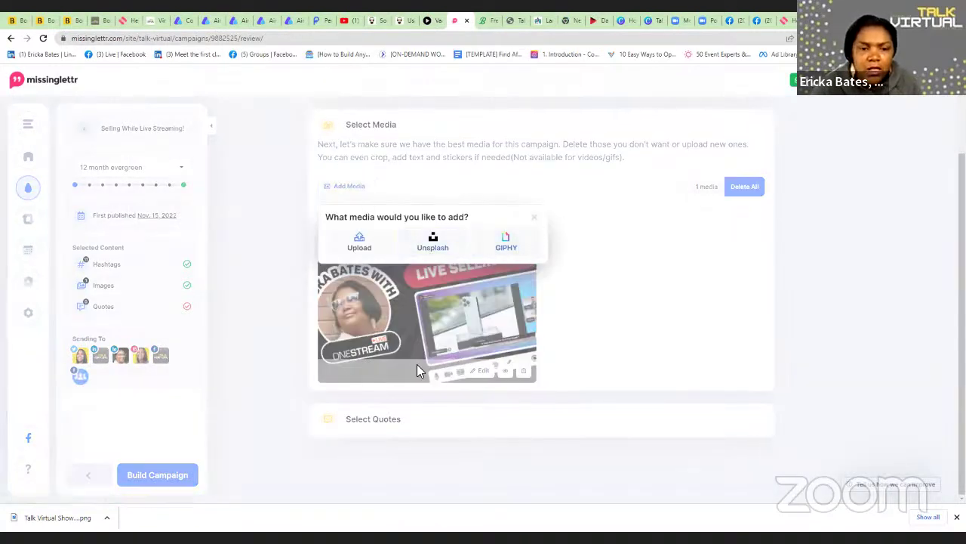
click(384, 421)
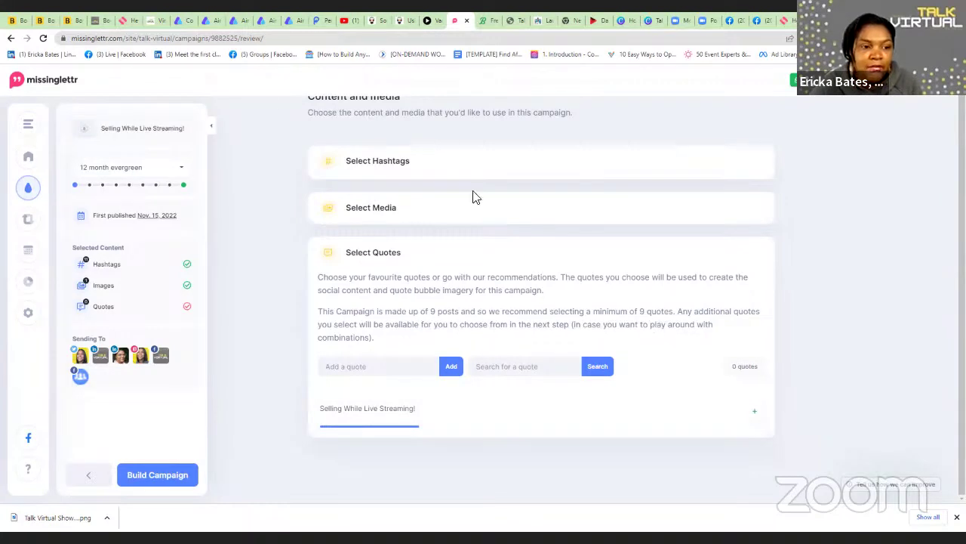
Open the Promote page under Curated Content and review its statistics and active posts
click(41, 225)
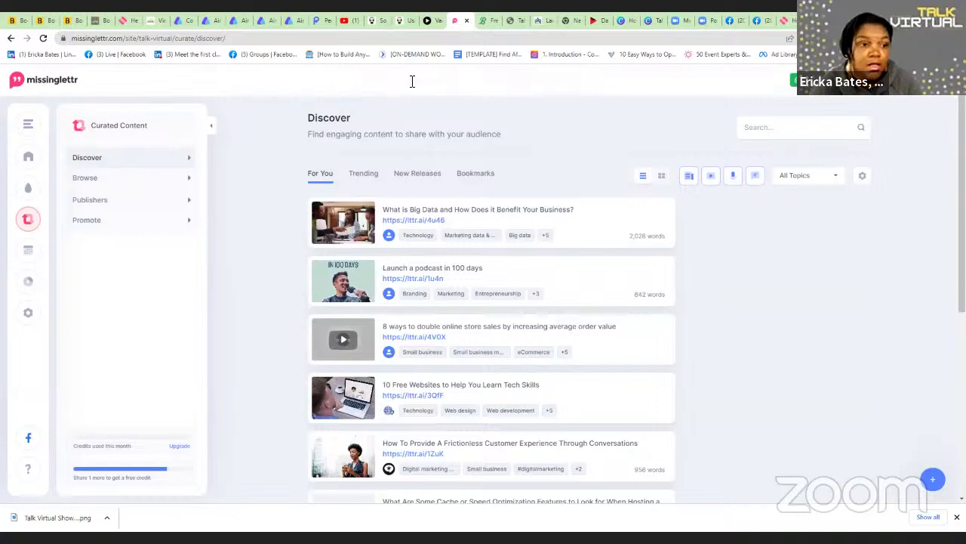
click(35, 130)
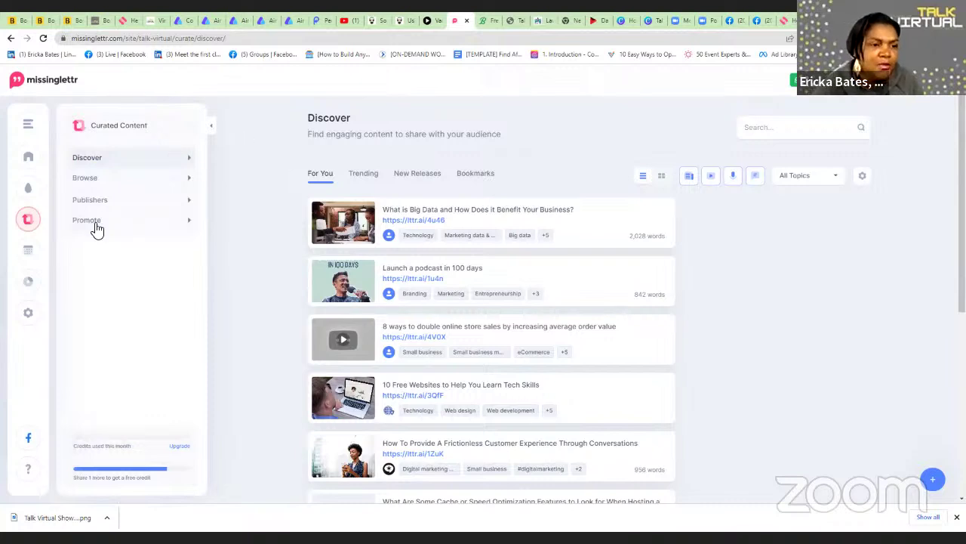
click(87, 221)
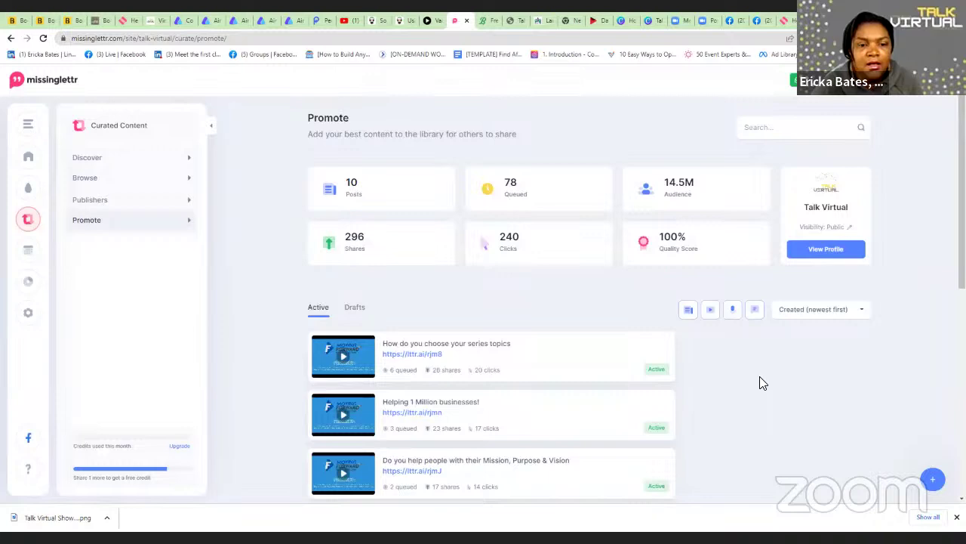
scroll(621, 352, down, 1)
scroll(615, 350, up, 1)
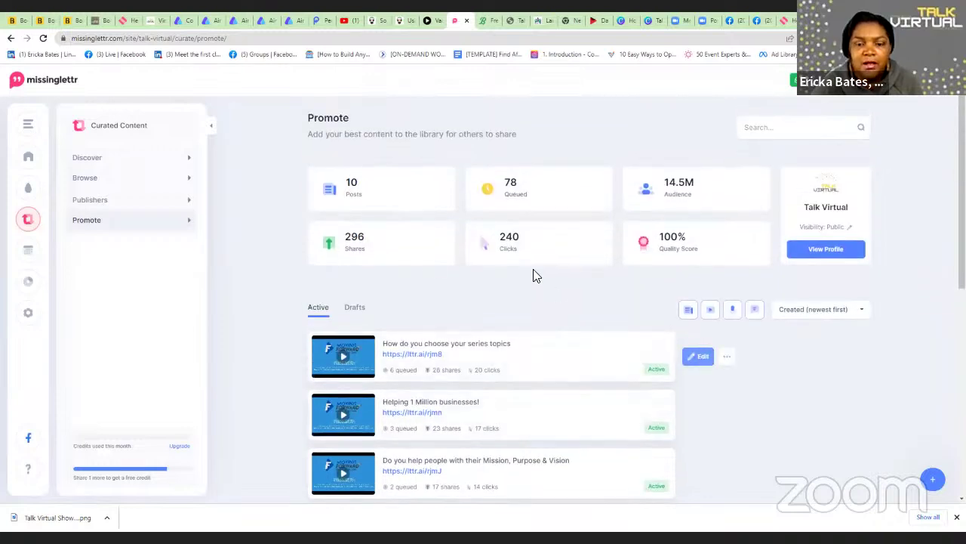
scroll(549, 372, down, 6)
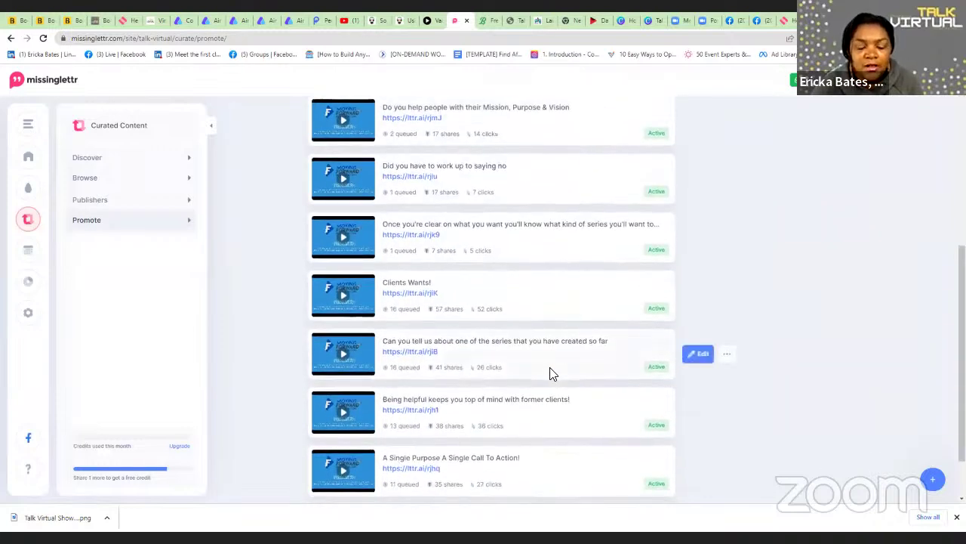
scroll(550, 370, up, 4)
scroll(549, 366, up, 2)
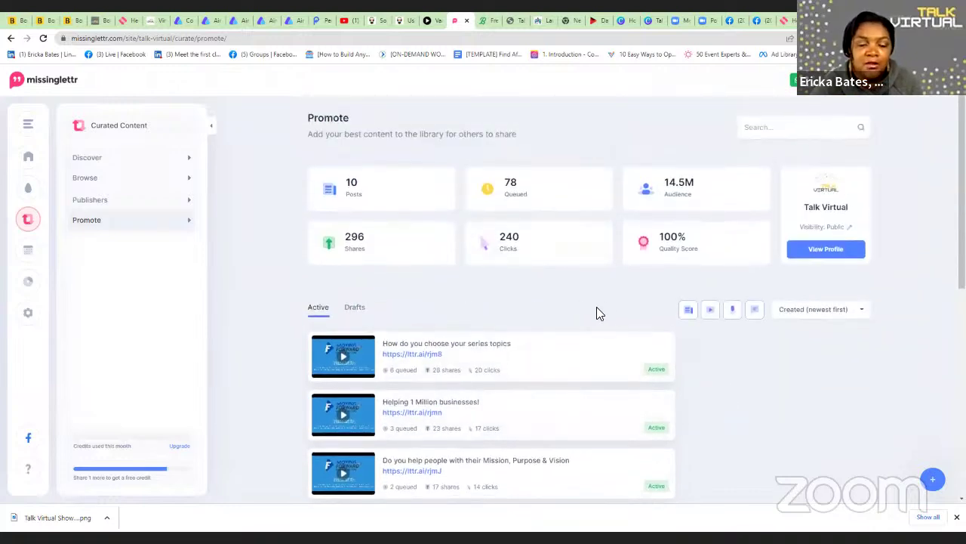
mouse_move(628, 370)
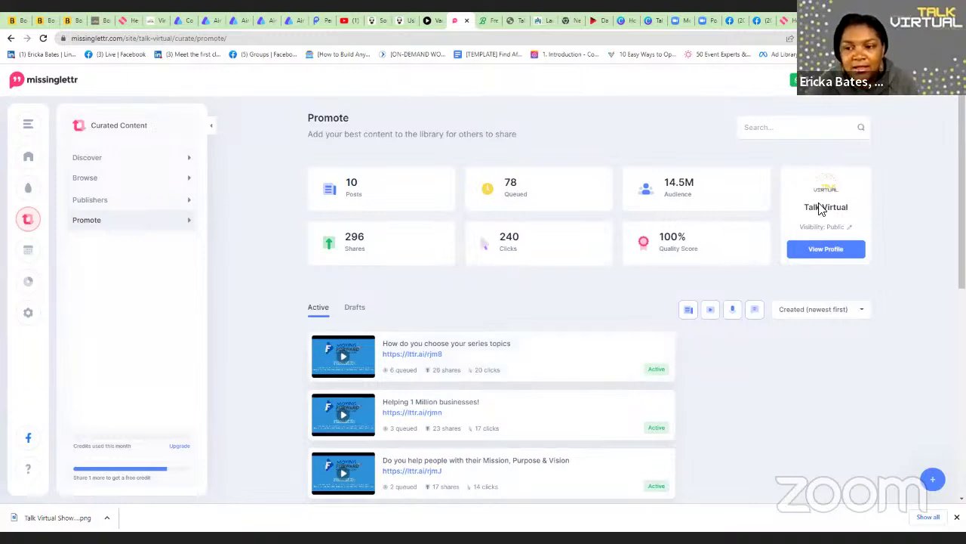
View the Talk Virtual publisher profile and look through its published posts
click(825, 251)
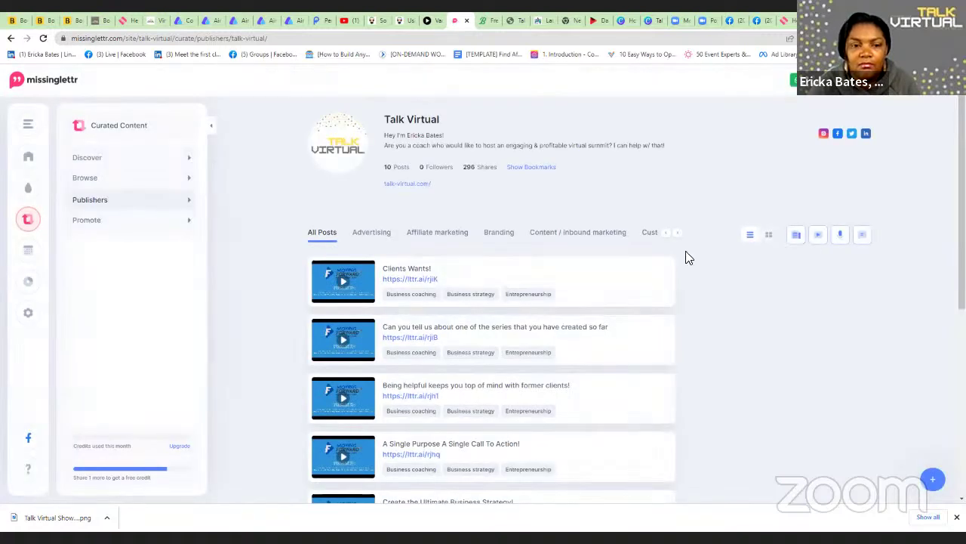
scroll(797, 313, down, 5)
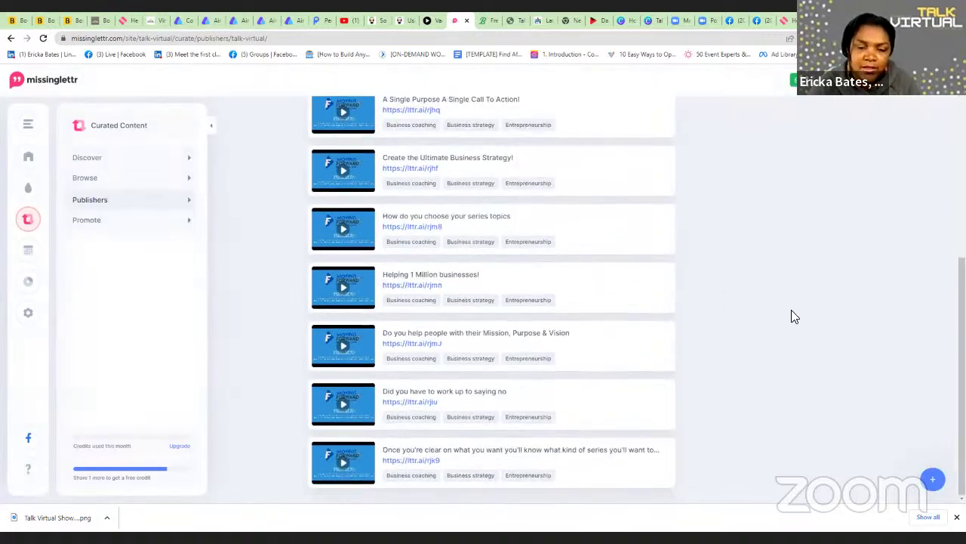
scroll(794, 316, up, 5)
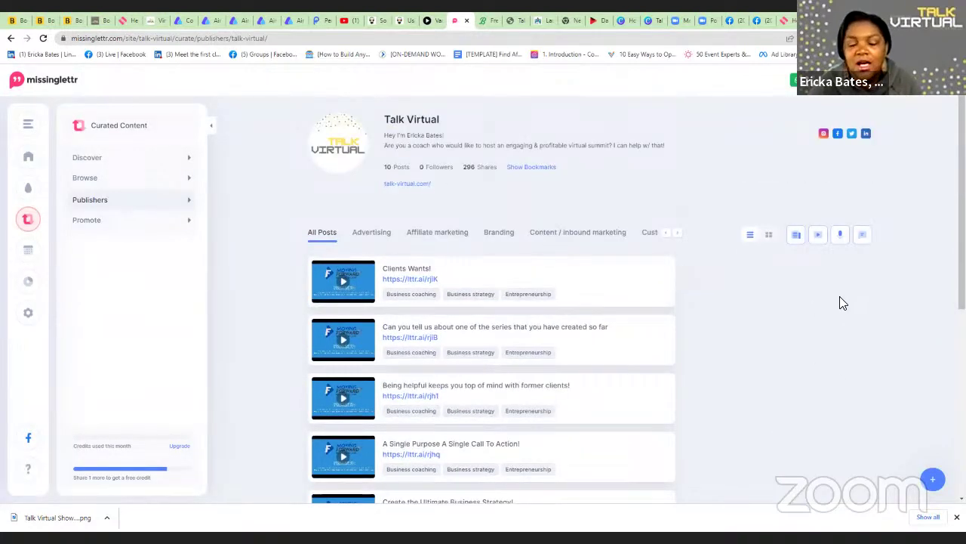
Preview the Talk Virtual post "Can you tell us about one of the series that you have created so far", and close it
click(352, 22)
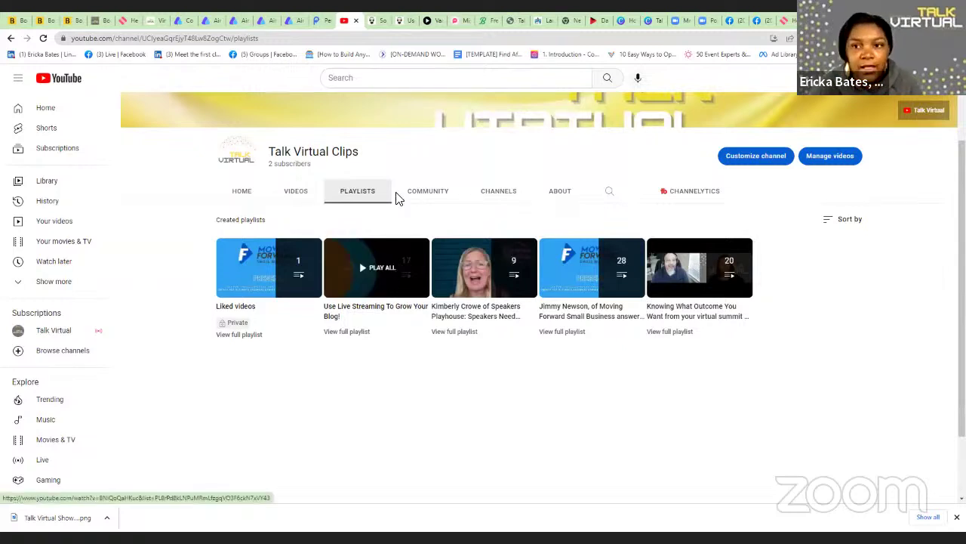
click(458, 21)
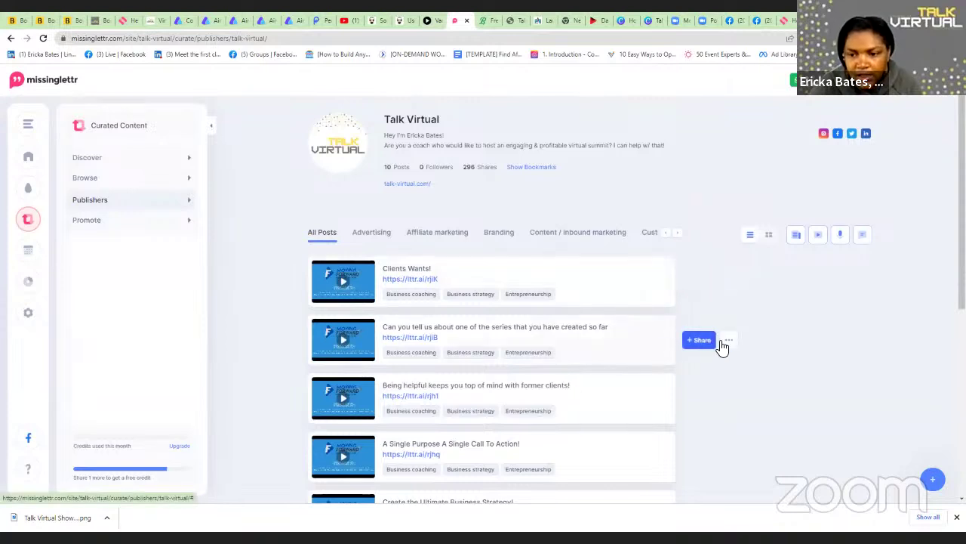
click(730, 341)
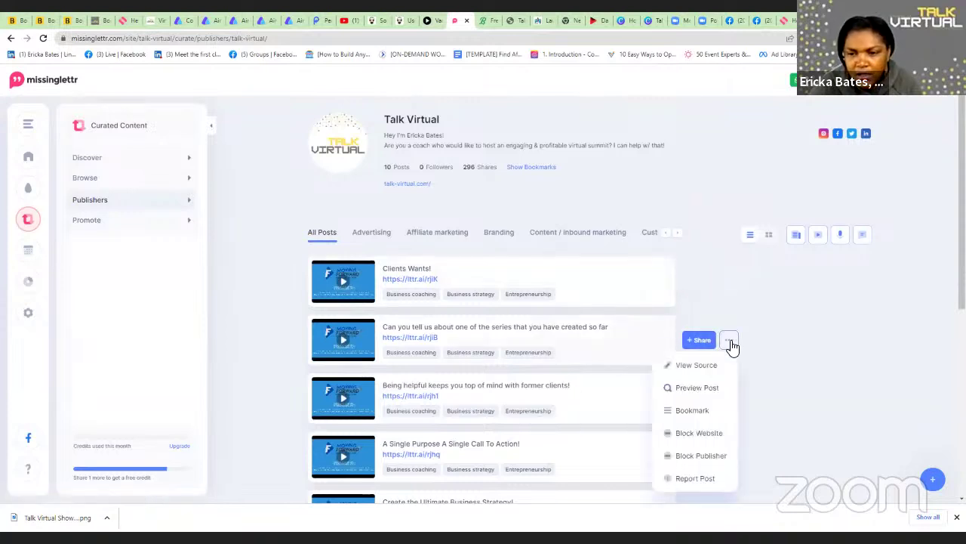
click(695, 389)
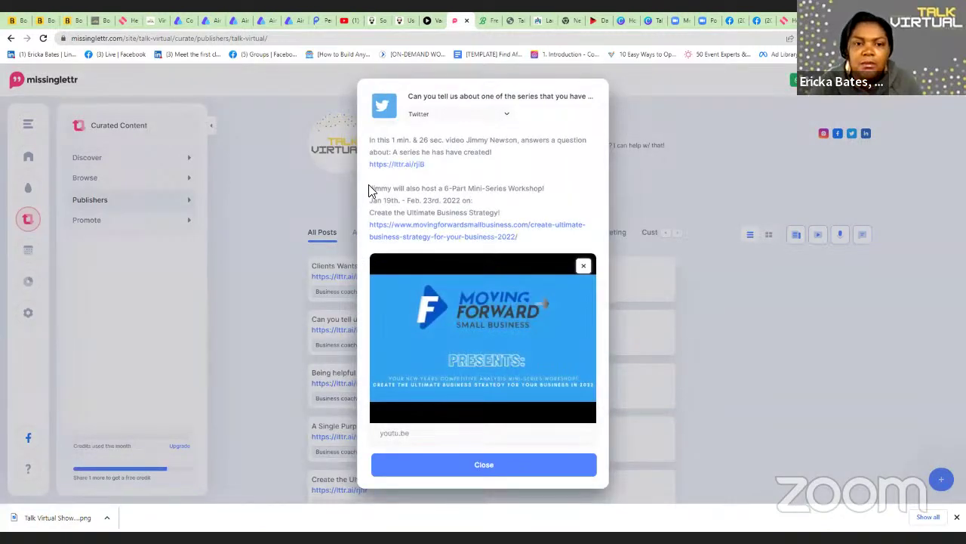
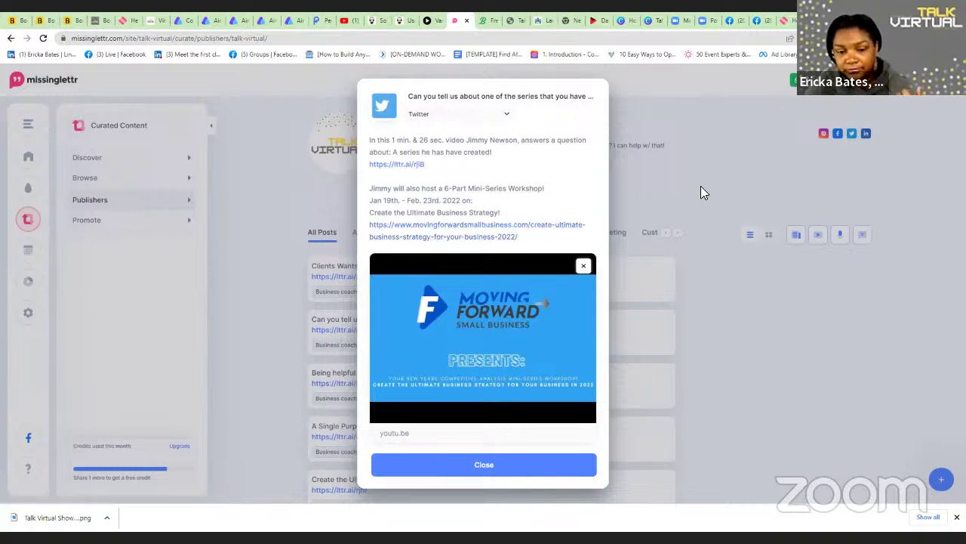
click(483, 466)
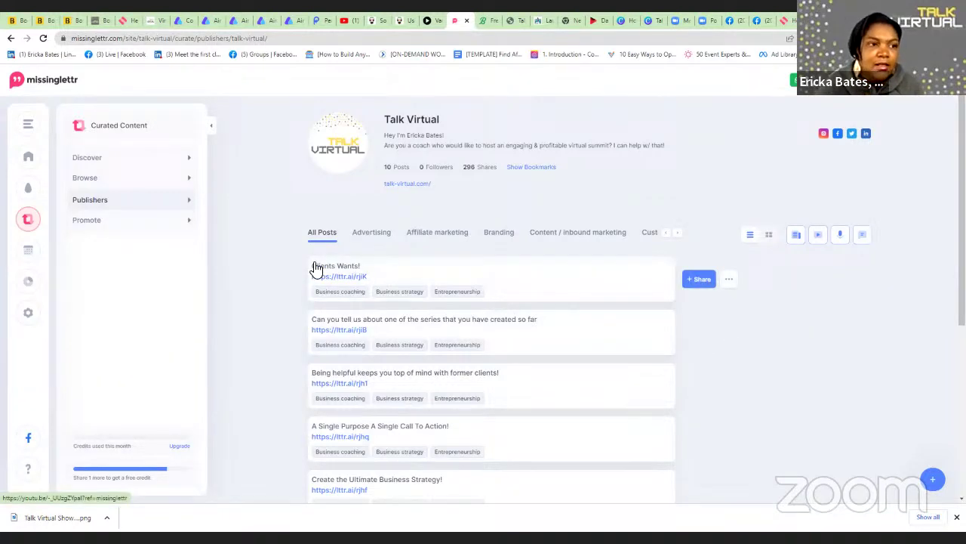
Return to the Curated Content Promote page and review the queued, shares and clicks figures of the active posts
click(11, 39)
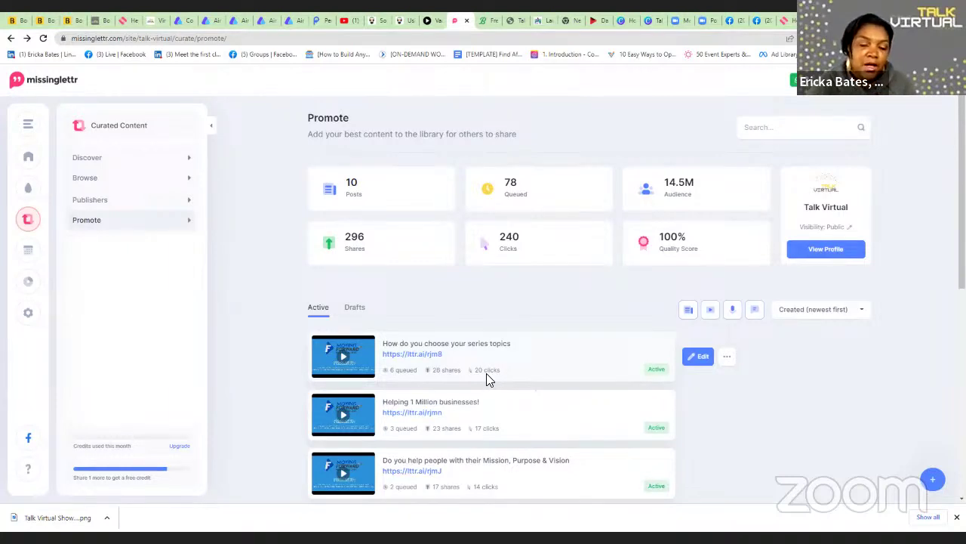
scroll(551, 377, down, 3)
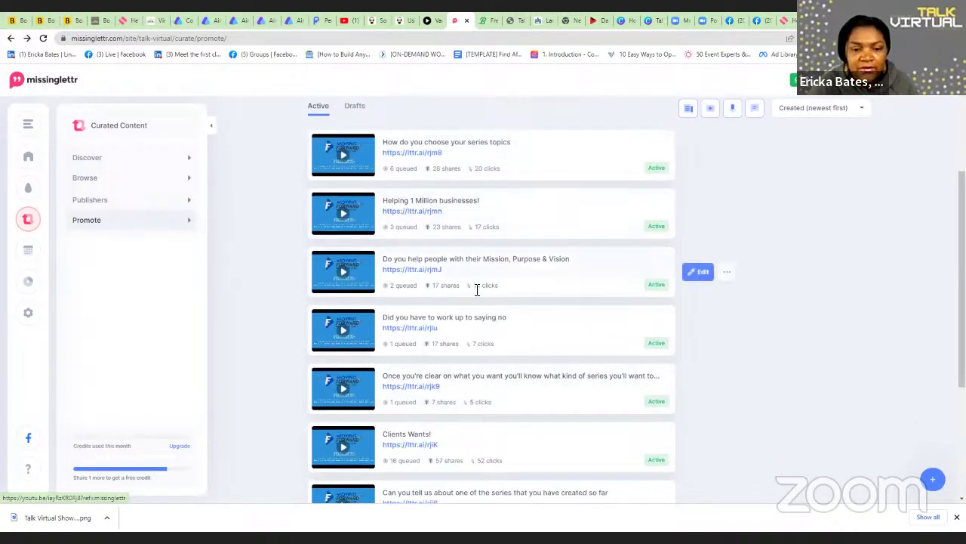
scroll(478, 289, down, 3)
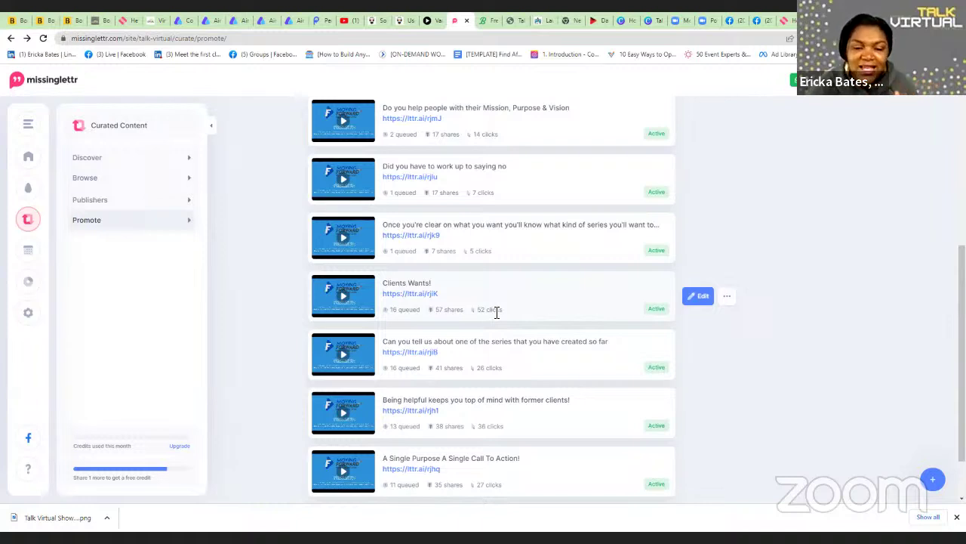
scroll(497, 312, down, 1)
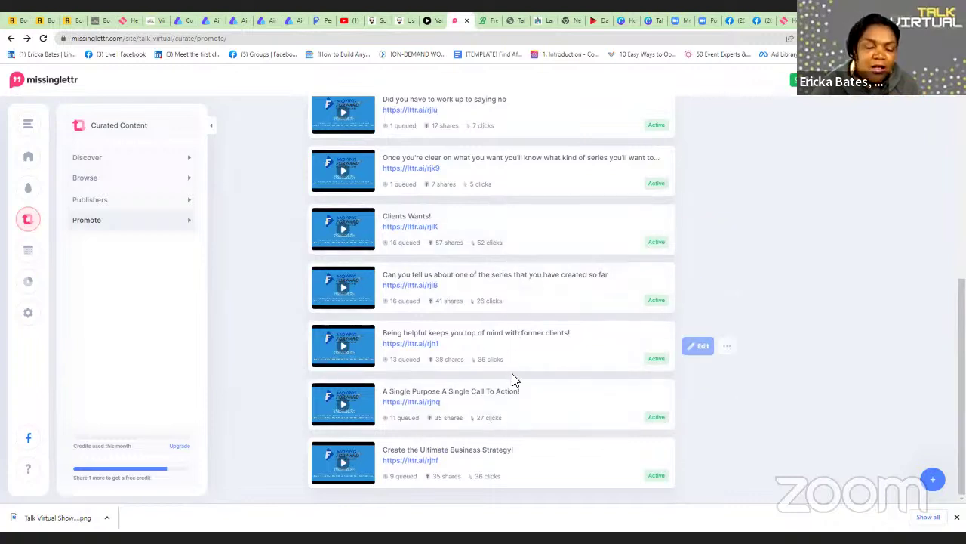
Switch to the Vadoo.tv site, decline its notification subscription, and log in with the saved account credentials
click(345, 23)
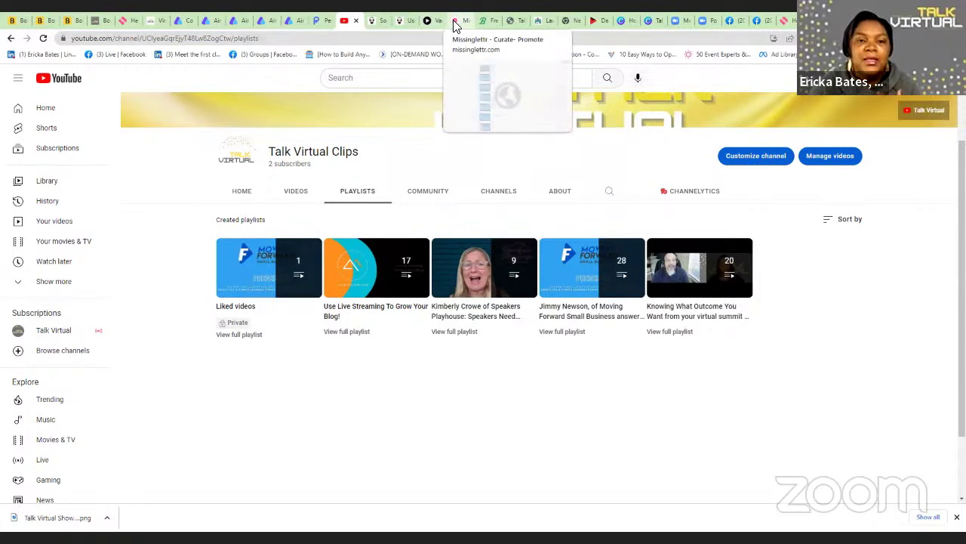
click(428, 22)
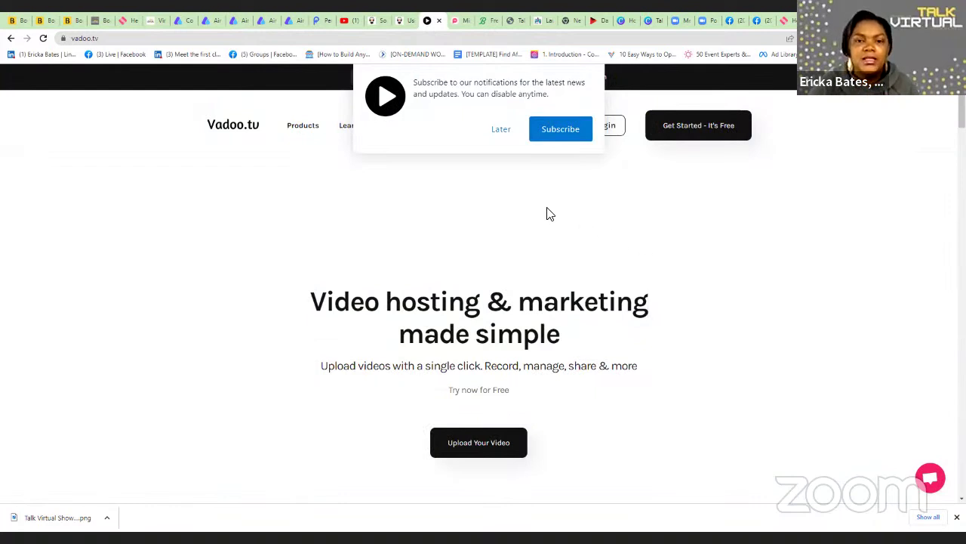
click(503, 131)
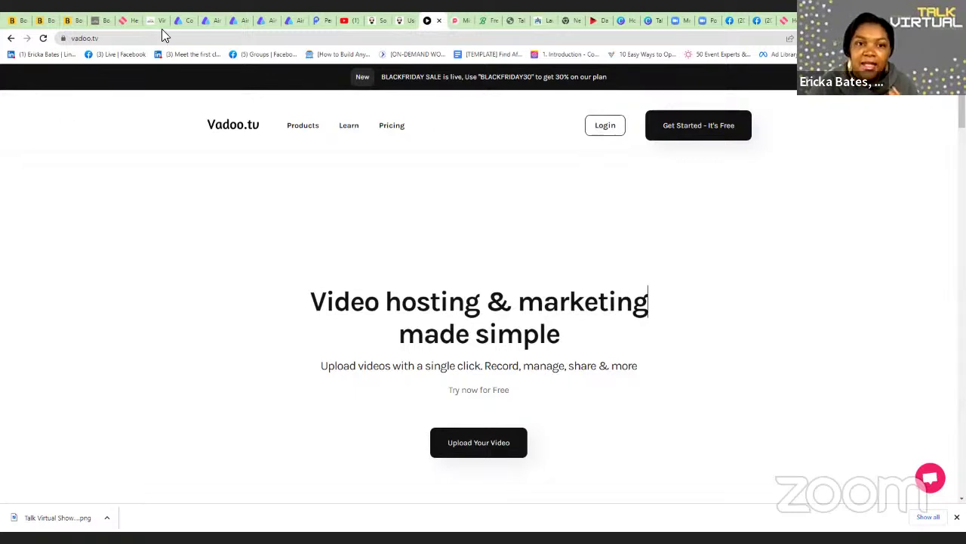
click(345, 22)
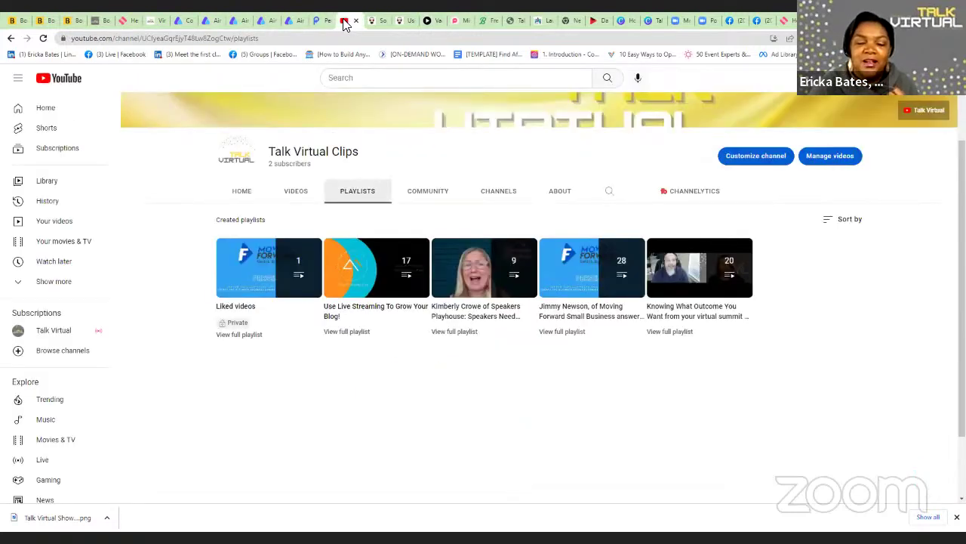
click(433, 23)
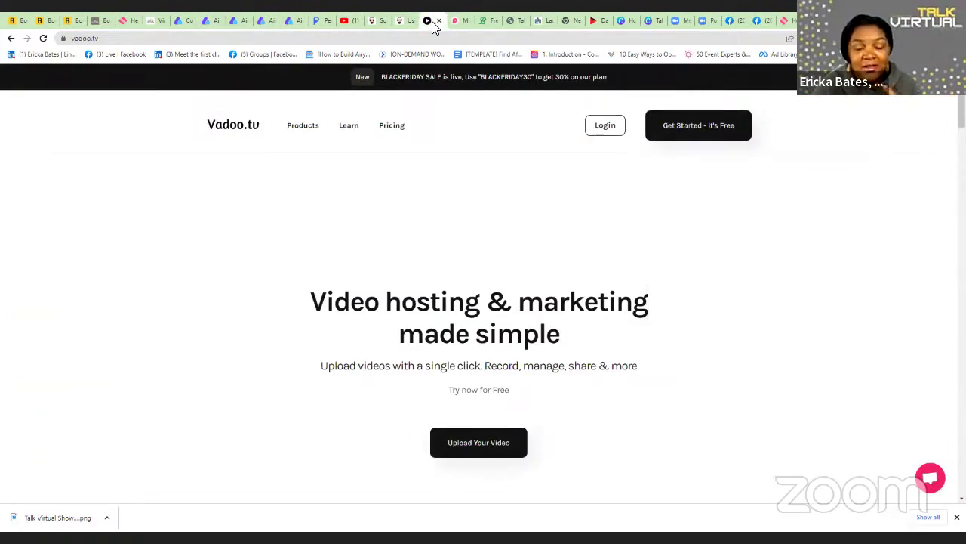
click(603, 130)
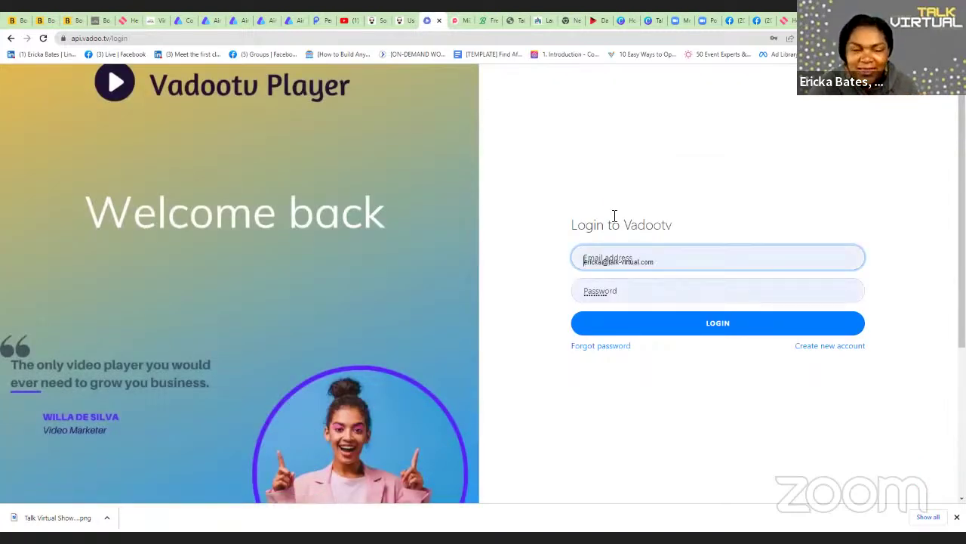
click(728, 330)
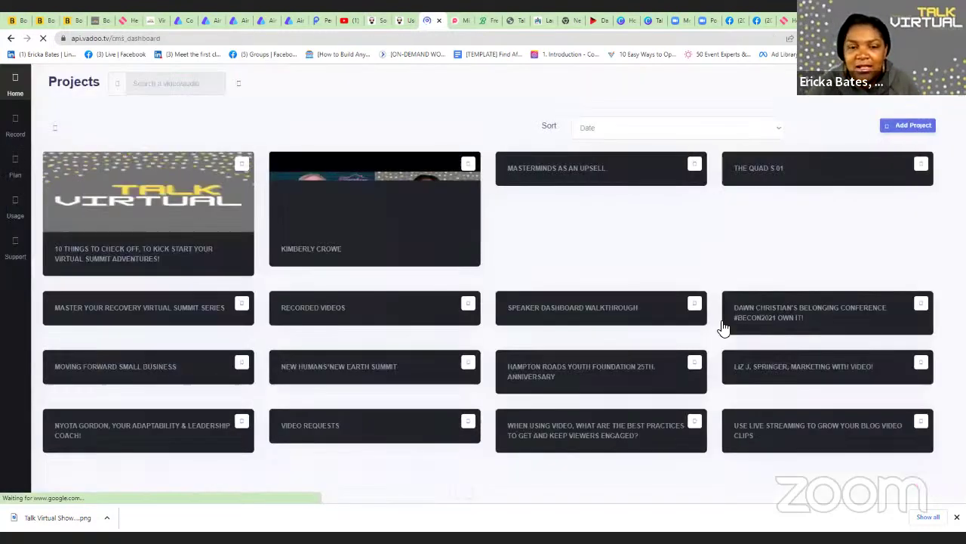
Look through the projects and open "Use Live Streaming To Grow Your Blog Video Clips"
scroll(342, 224, down, 1)
scroll(391, 297, down, 2)
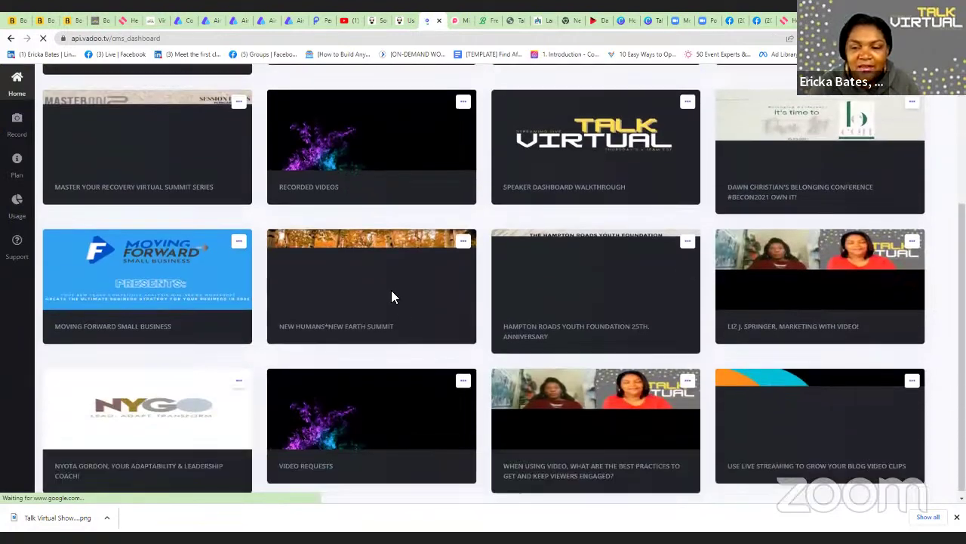
scroll(423, 321, up, 4)
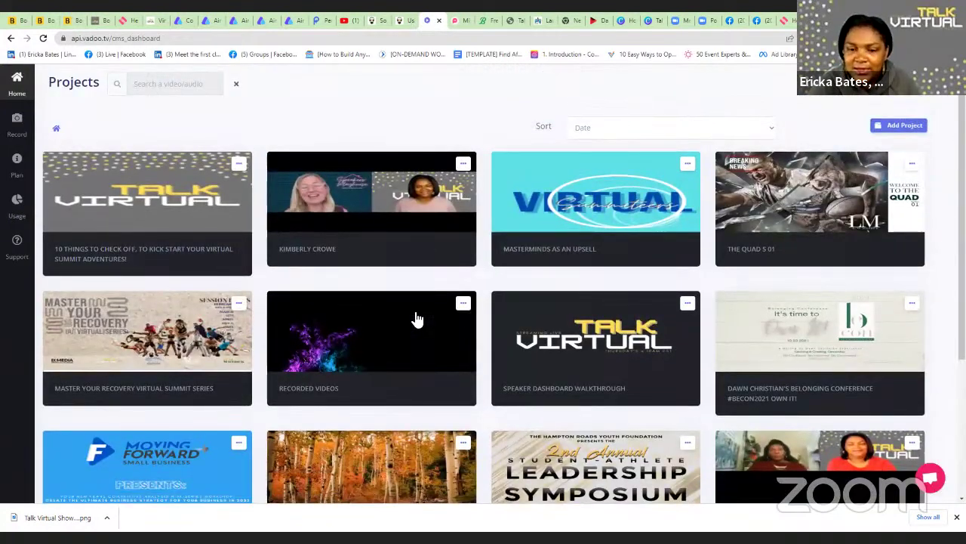
scroll(417, 319, down, 3)
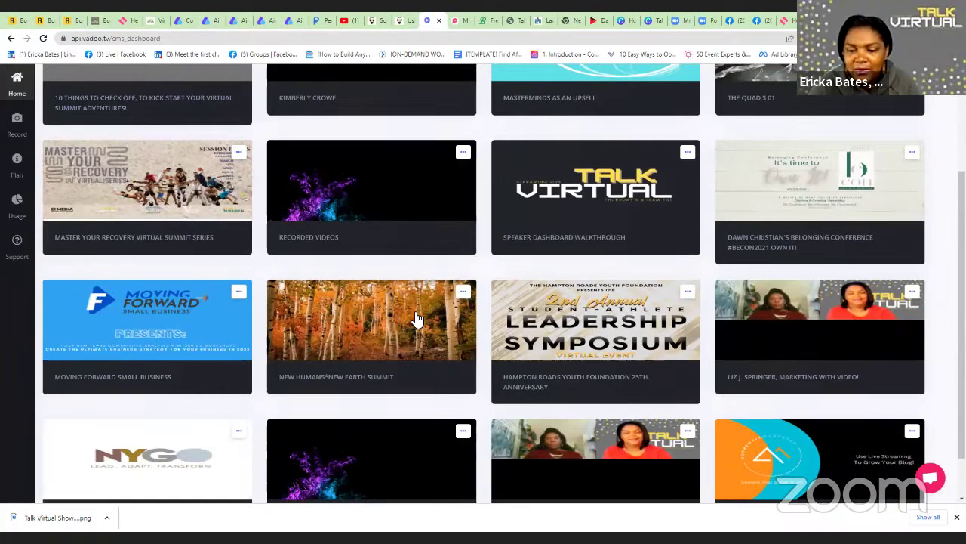
scroll(418, 319, down, 1)
click(814, 420)
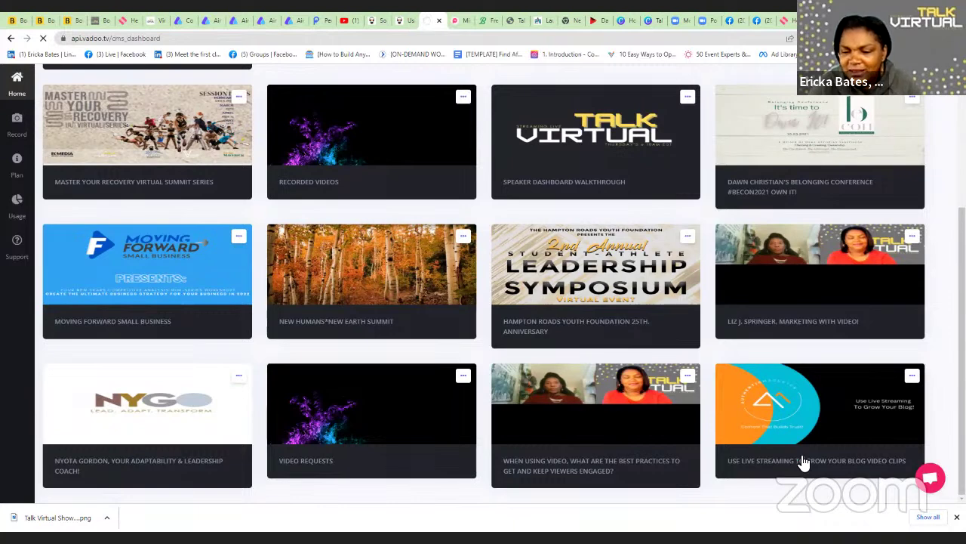
click(912, 376)
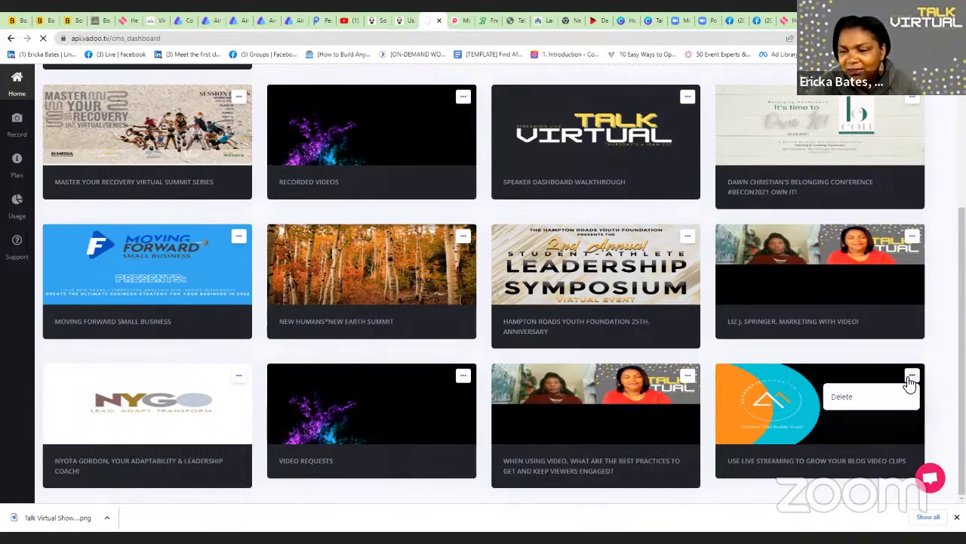
click(837, 441)
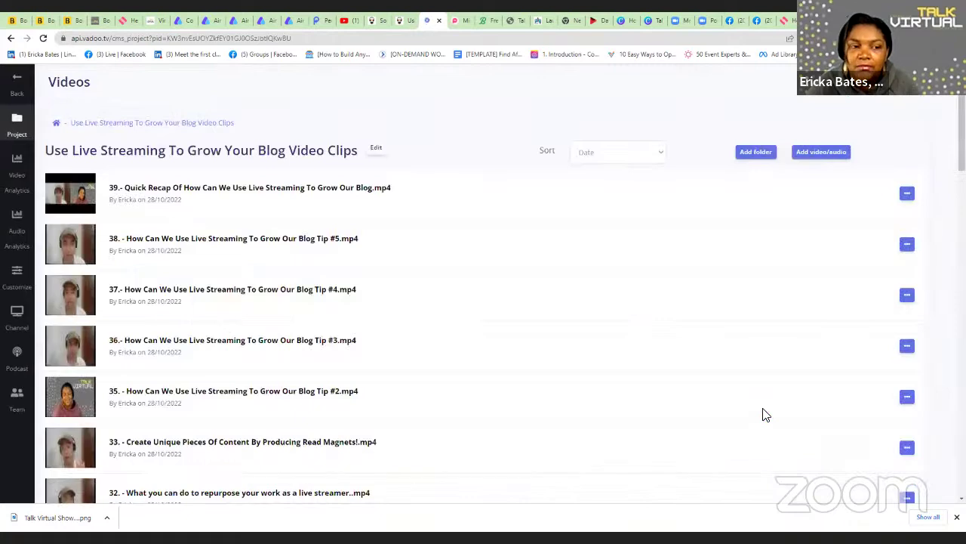
Look through the full list of video clips in the live streaming blog project
scroll(600, 316, down, 5)
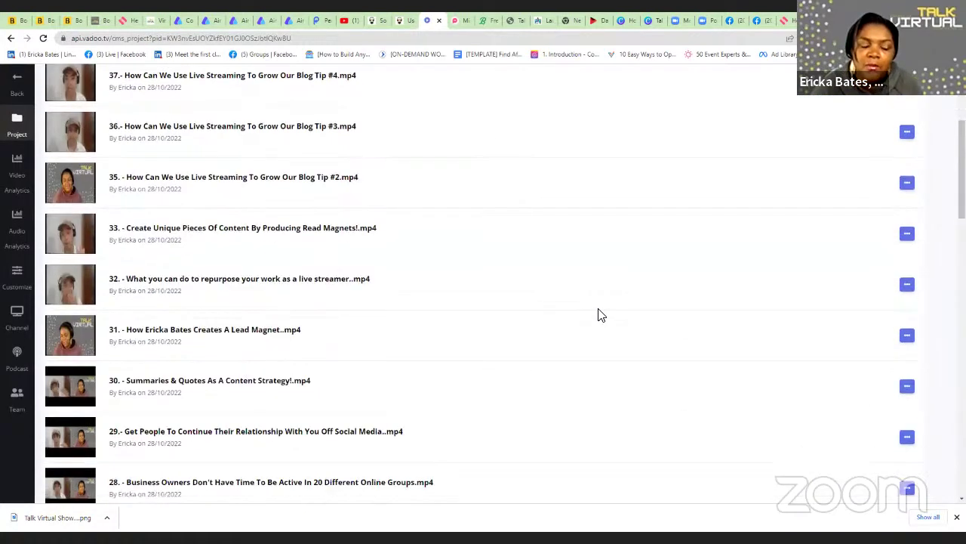
scroll(602, 317, down, 15)
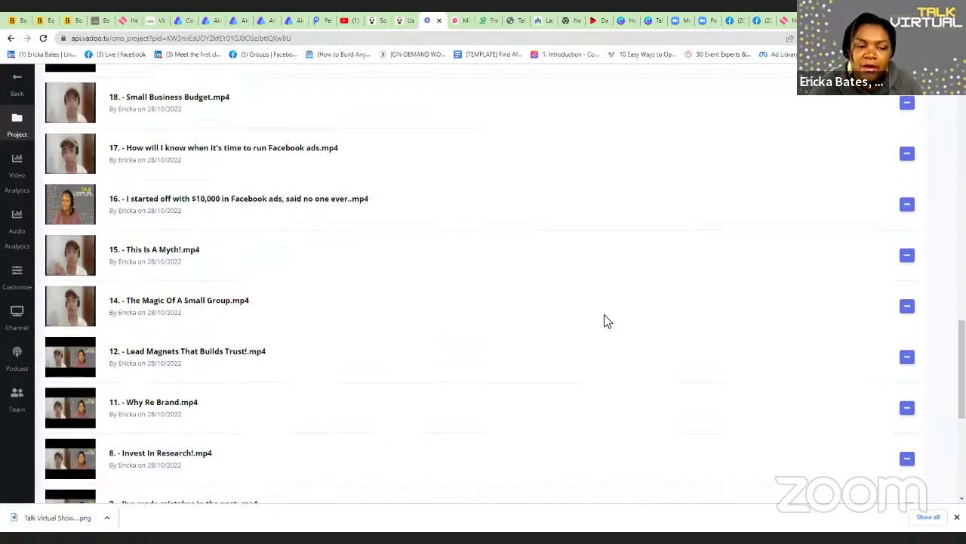
scroll(576, 347, up, 10)
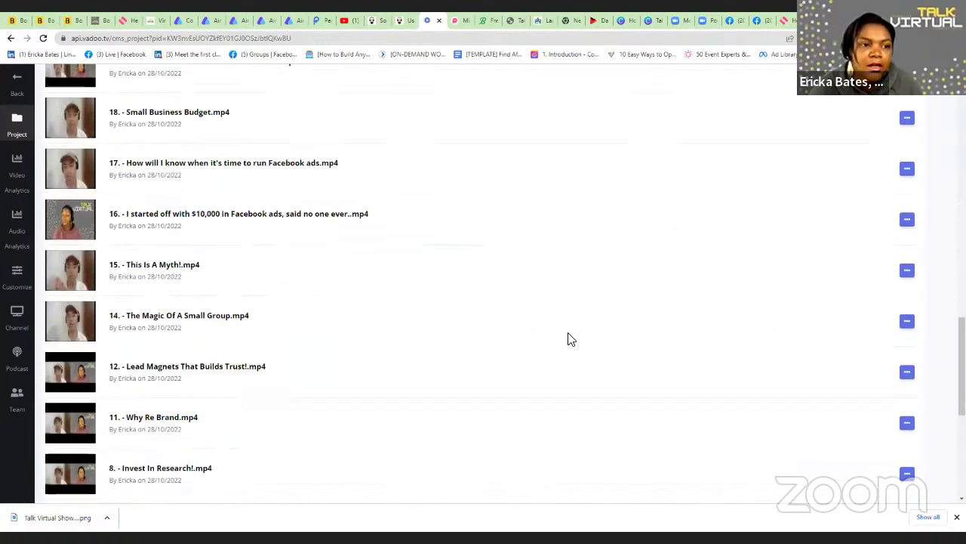
scroll(570, 336, up, 10)
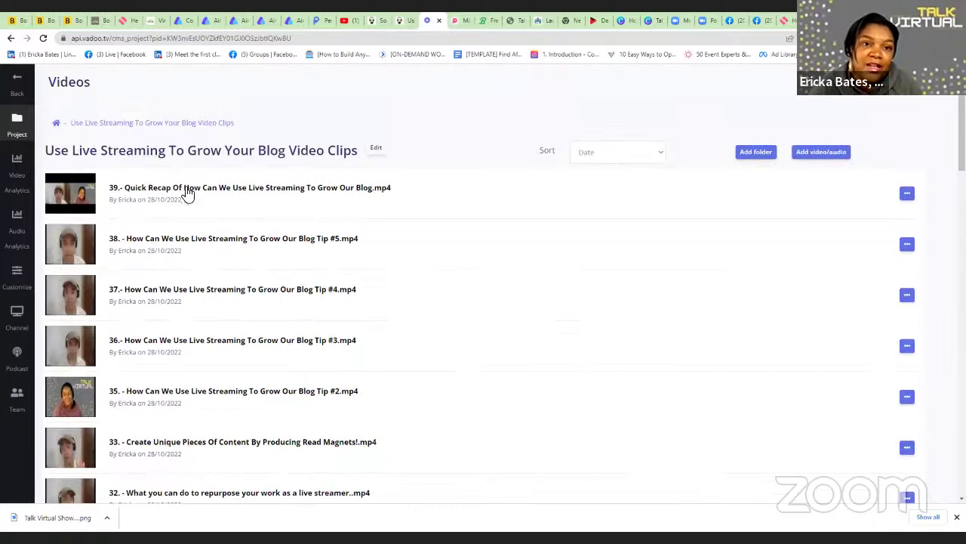
Check the Talk Virtual Clips playlists on YouTube, and view Vadoo's "39.- Quick Recap Of How Can We Use Live Streaming To Grow Our Blog.mp4"
click(345, 21)
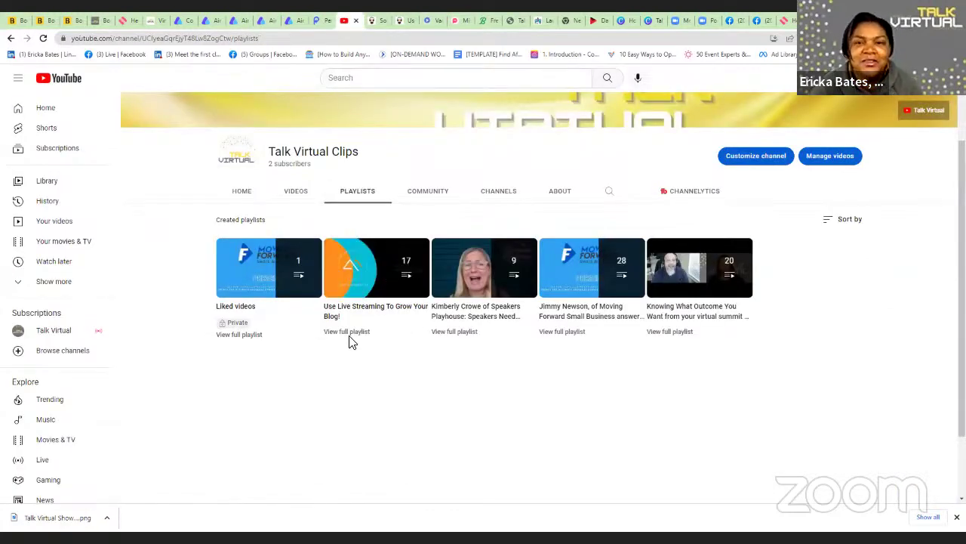
click(426, 21)
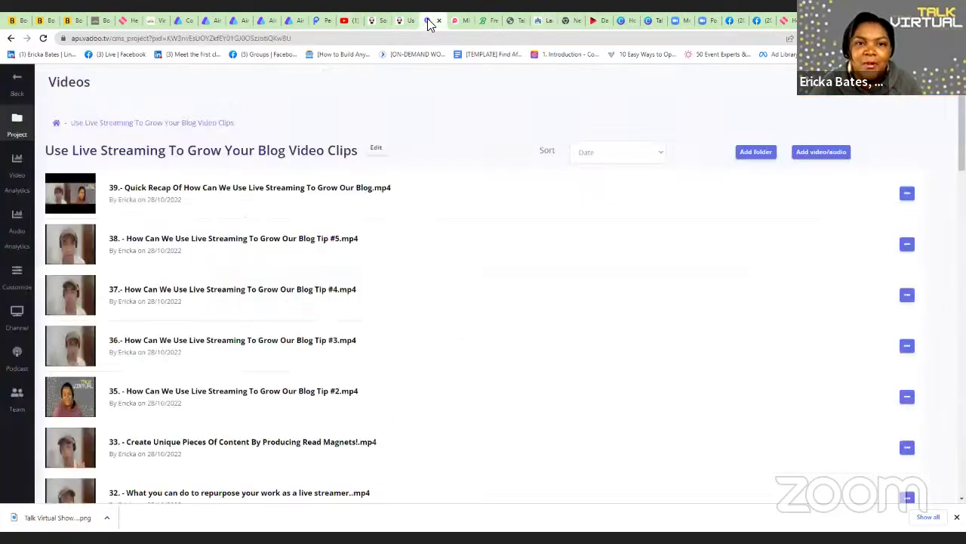
click(255, 193)
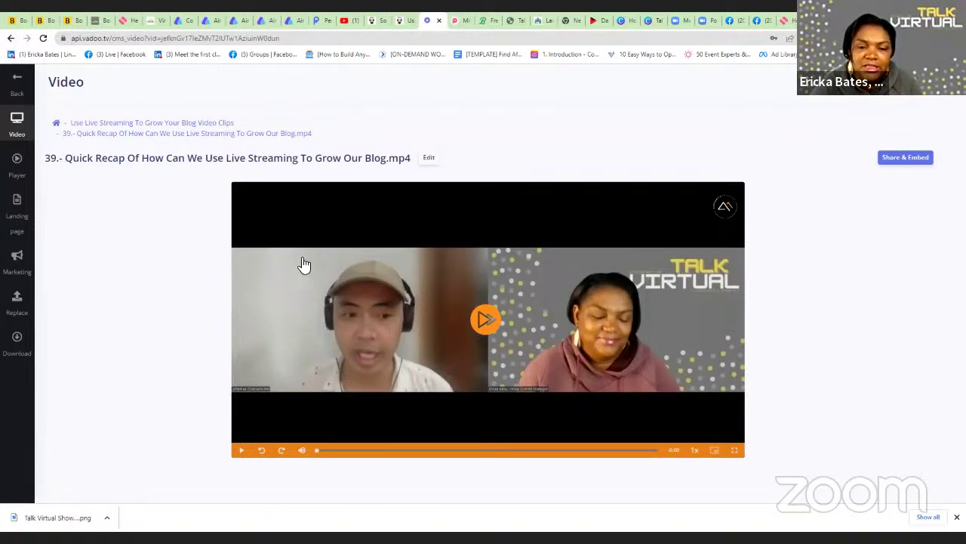
click(7, 38)
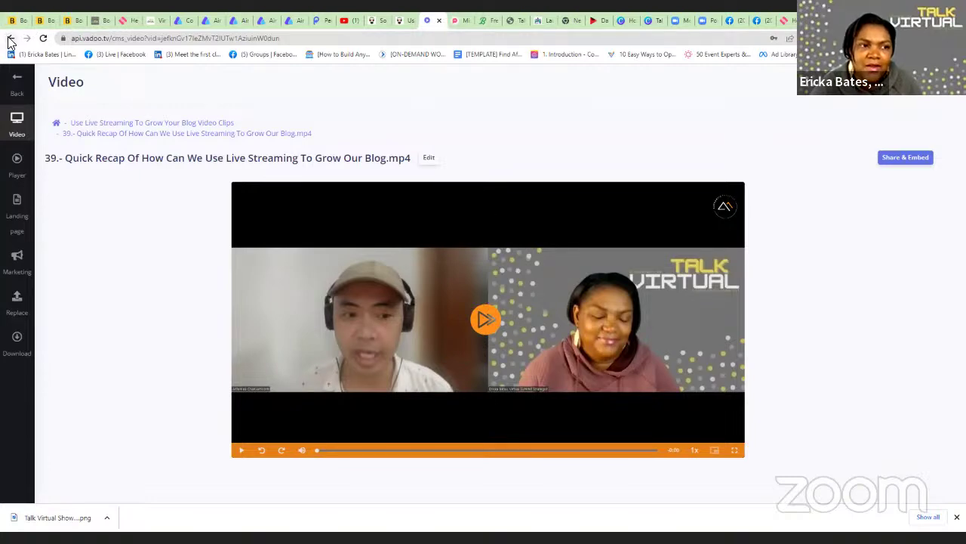
Open the video "1. - The Authentic Marketer!.mp4" and go to its landing page from the share link options
scroll(296, 363, down, 5)
scroll(296, 385, down, 15)
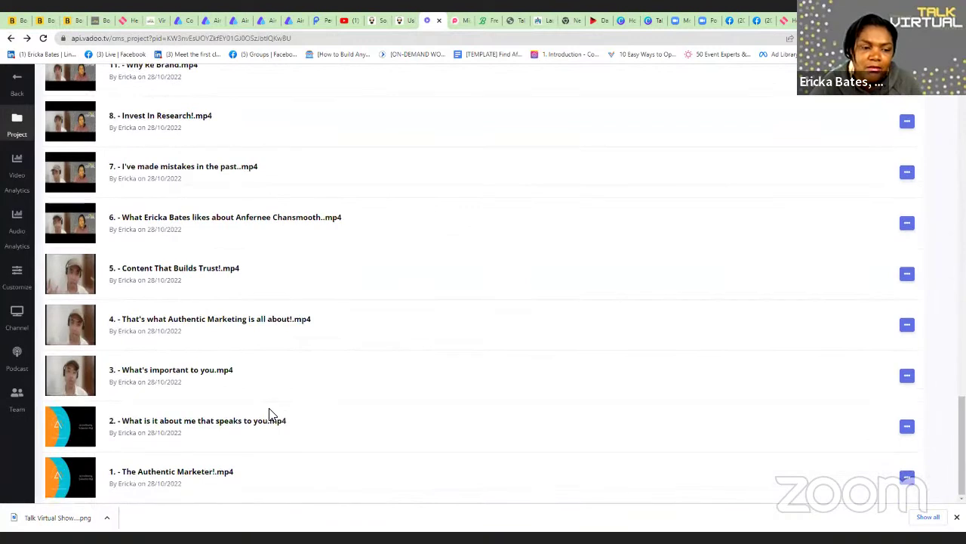
click(136, 475)
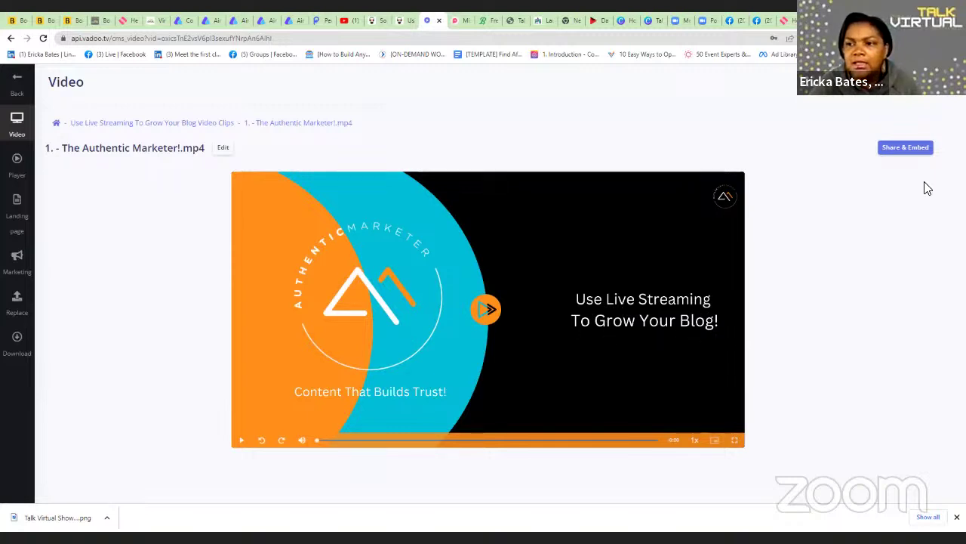
click(914, 145)
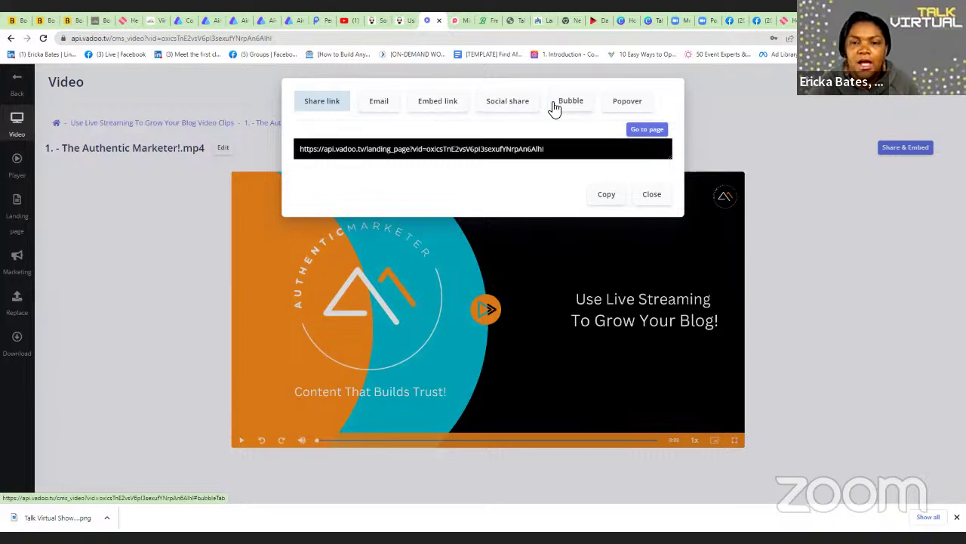
click(635, 130)
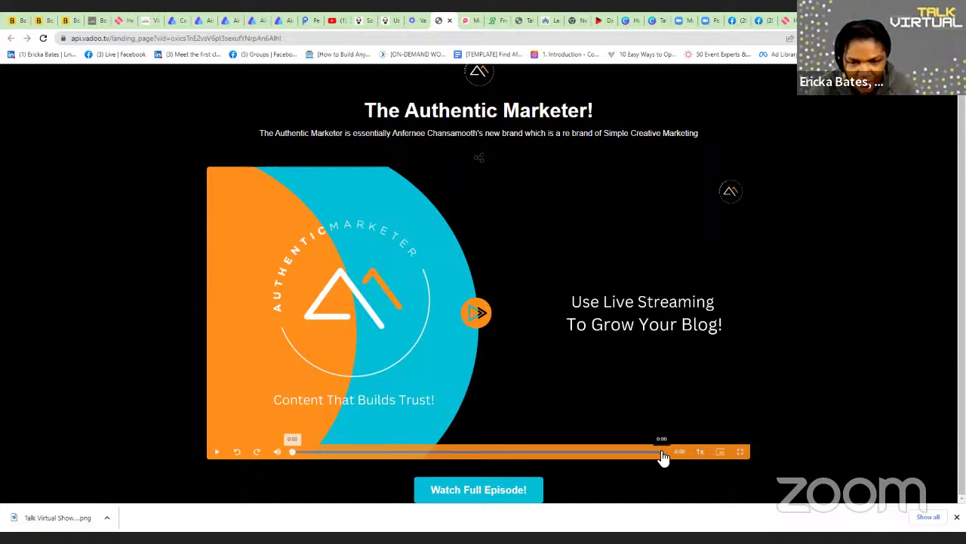
Play a few seconds of "The Authentic Marketer!" video on its landing page and pause it
click(477, 315)
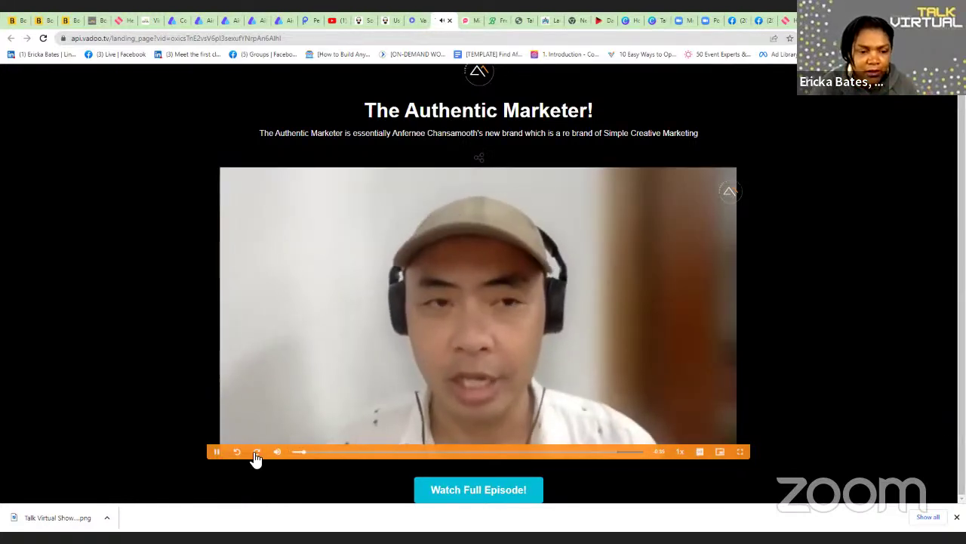
click(218, 453)
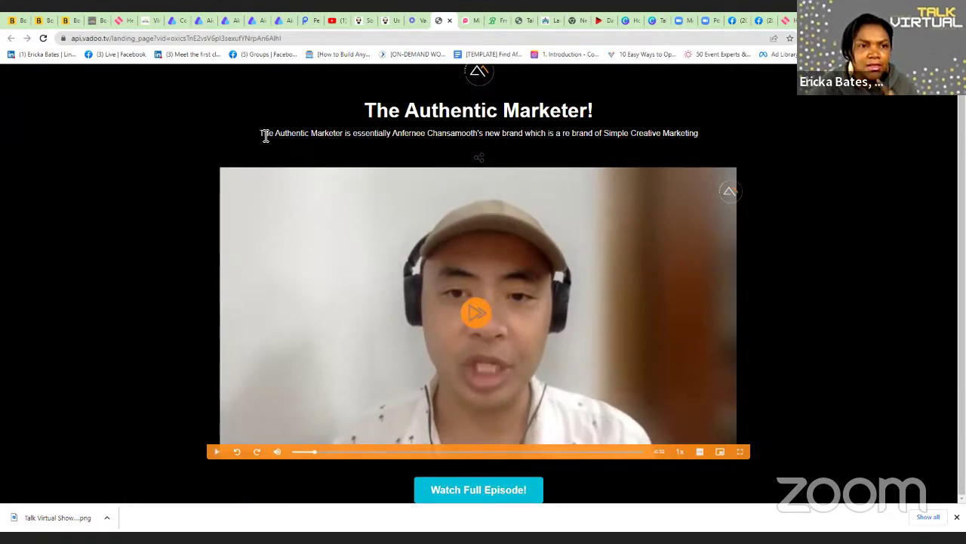
Switch to Perfect Recall and log in with the Google account
click(307, 20)
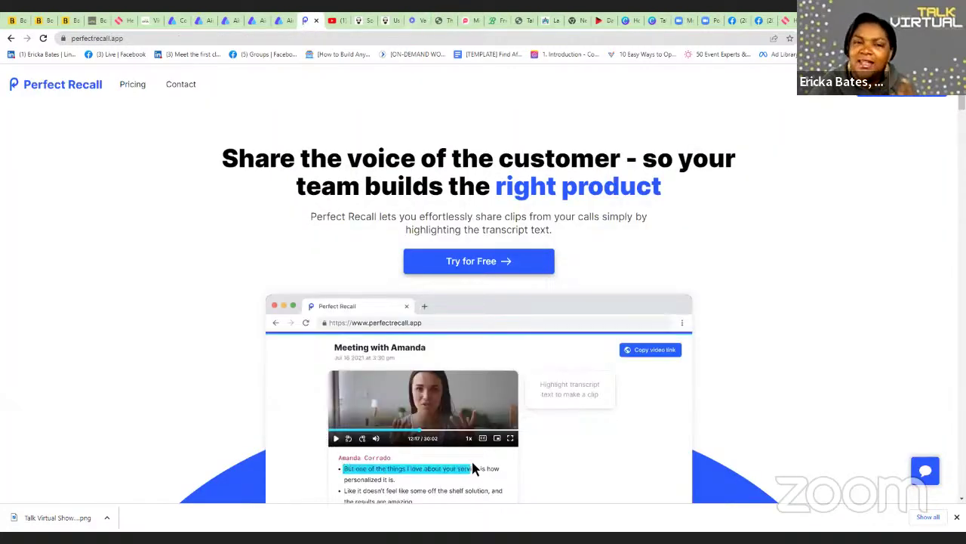
click(838, 94)
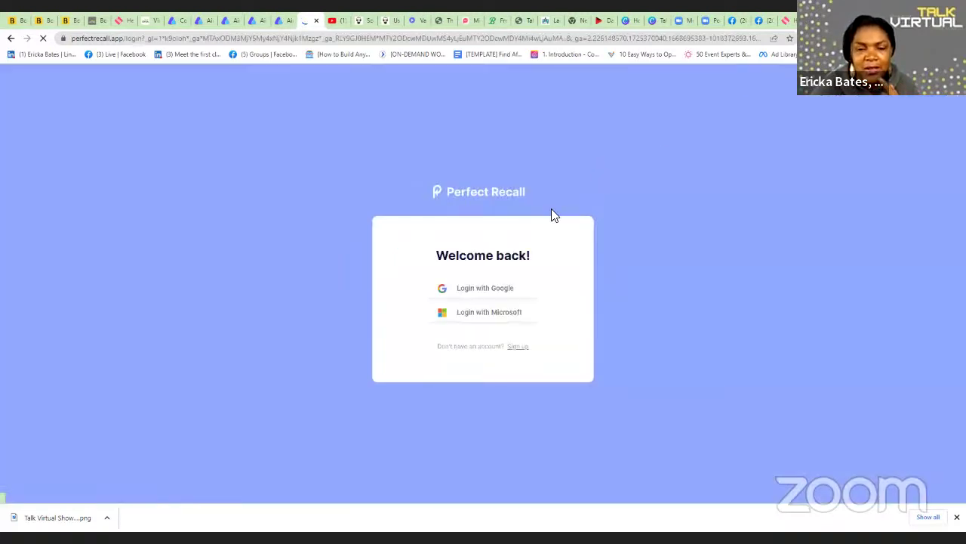
click(482, 289)
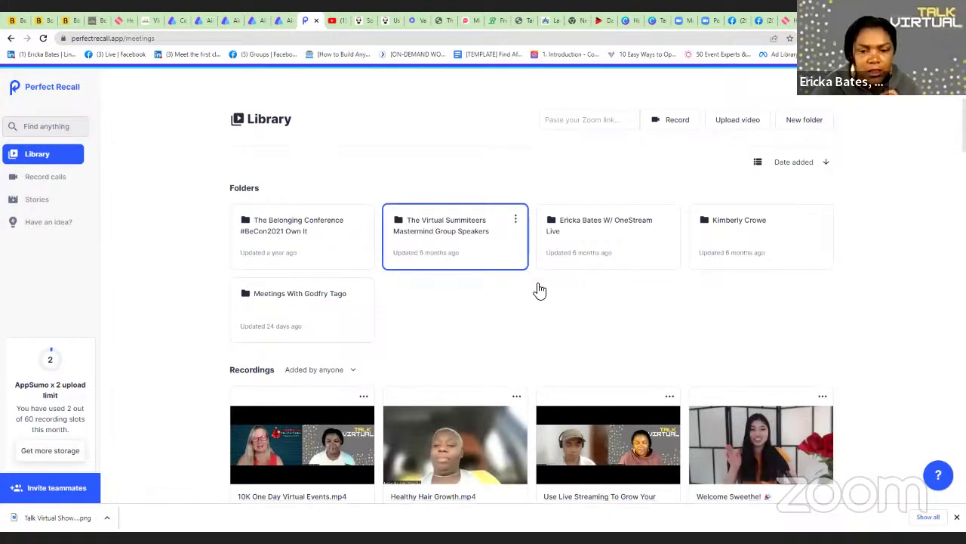
Open the recording "Use Live Streaming To Grow Your Blog.mp4" from the library and show the transcript passage of clip "1. - The Authentic Marketer!"
scroll(574, 317, down, 1)
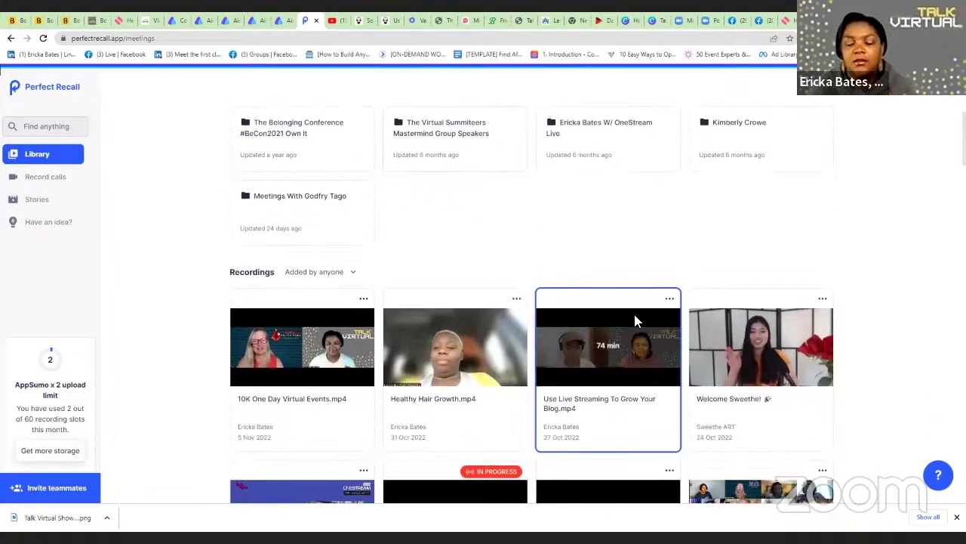
click(633, 320)
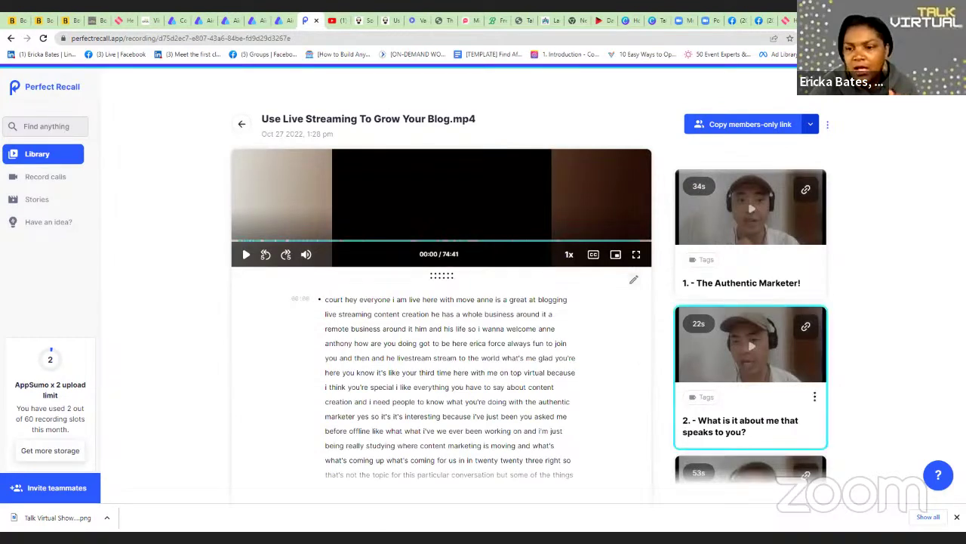
click(724, 284)
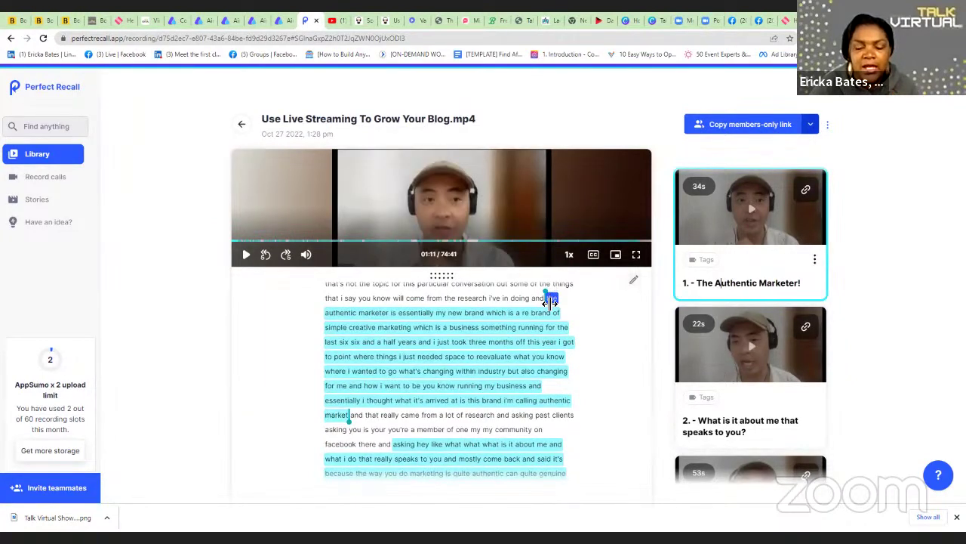
Switch to YouTube, open the "Use Live Streaming To Grow Your Blog!" playlist, pause "1 The Authentic Marketer!" and expand its full description
click(332, 21)
click(367, 285)
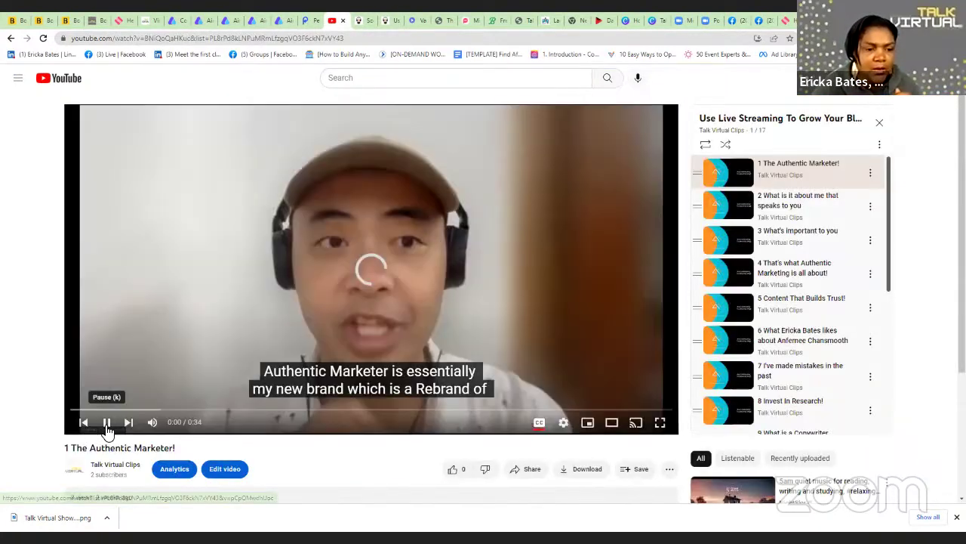
click(107, 429)
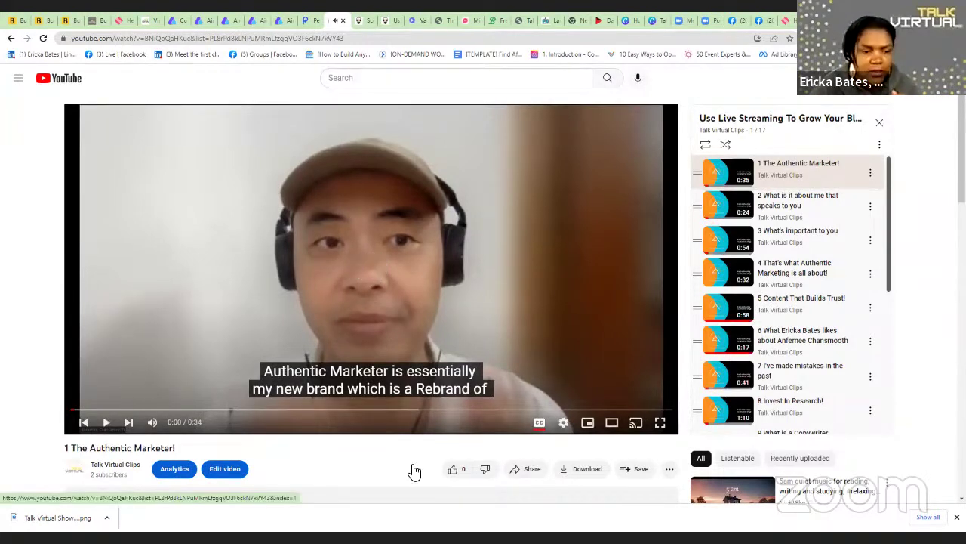
scroll(523, 376, down, 2)
scroll(526, 382, down, 2)
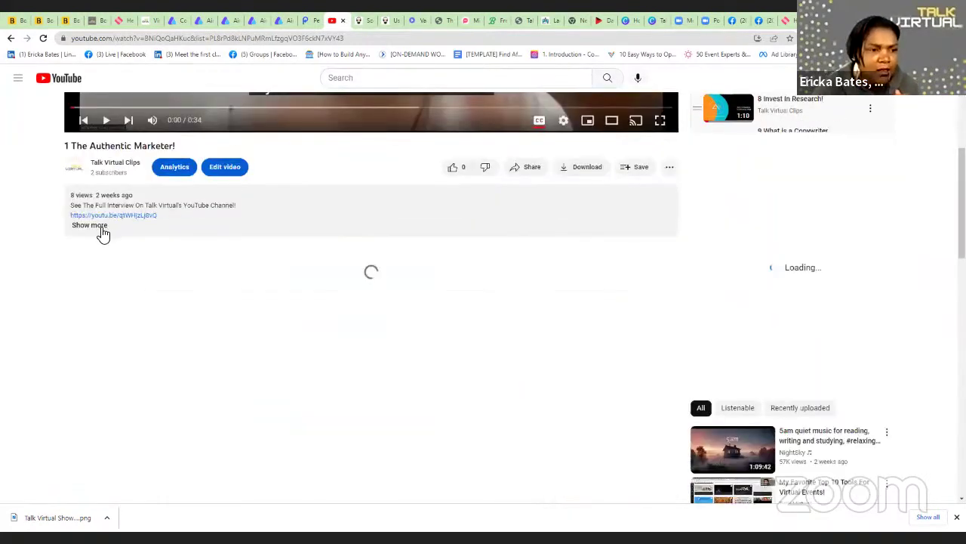
click(99, 226)
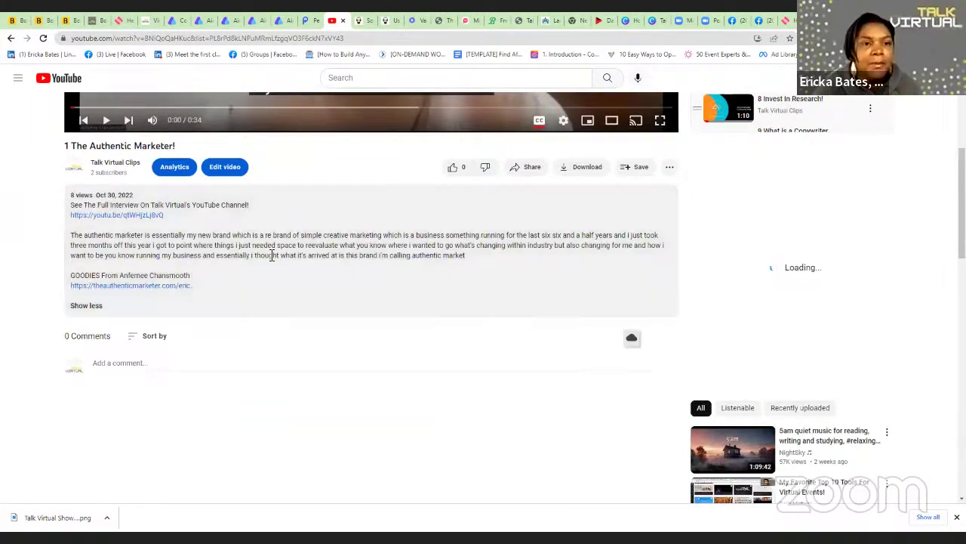
Copy the highlighted "The Authentic Marketer!" clip transcript in Perfect Recall and return to the clip's description on YouTube
click(308, 21)
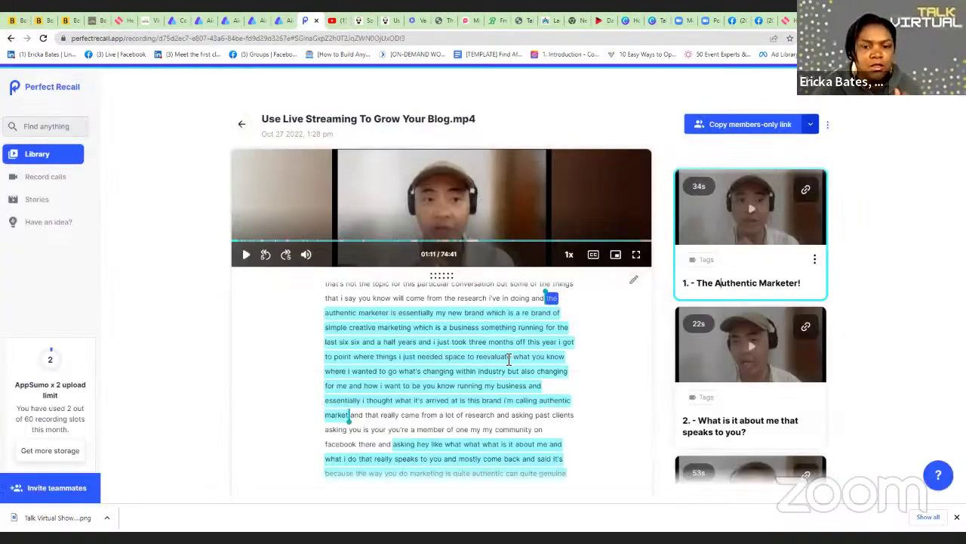
click(552, 298)
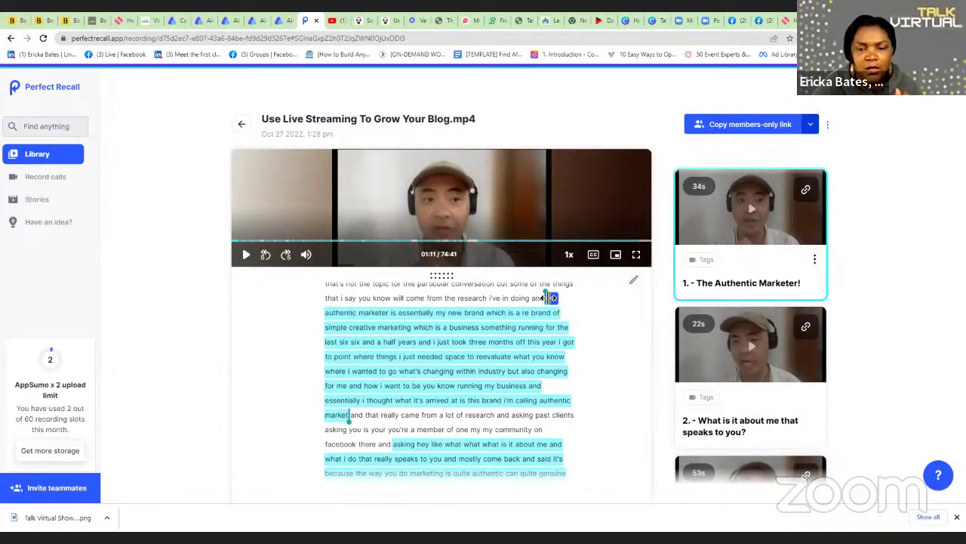
double_click(551, 298)
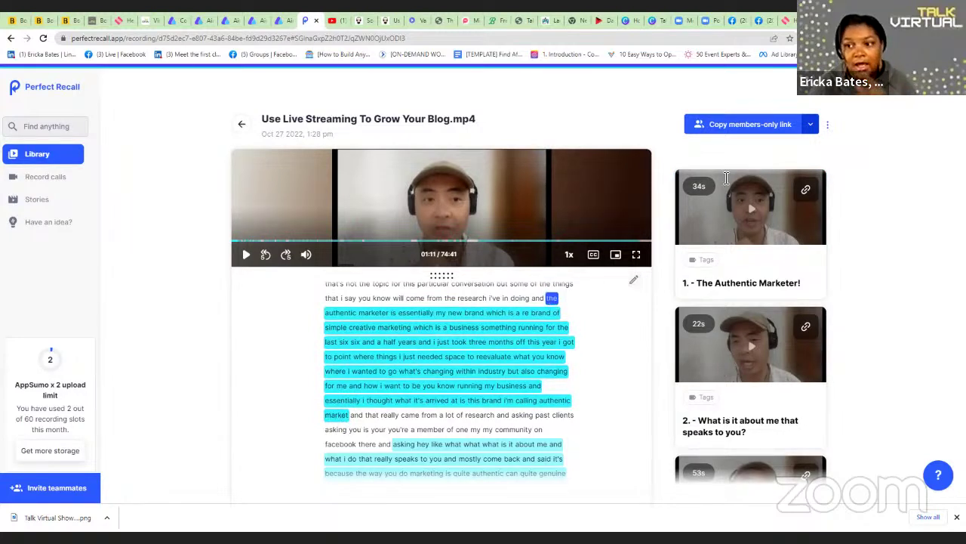
key(ctrl+c)
key(shift+F10)
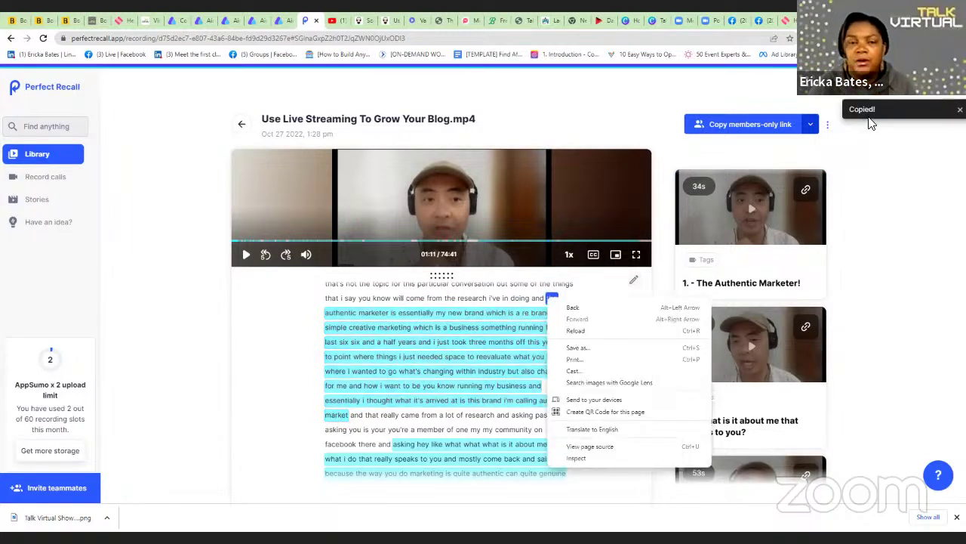
click(333, 21)
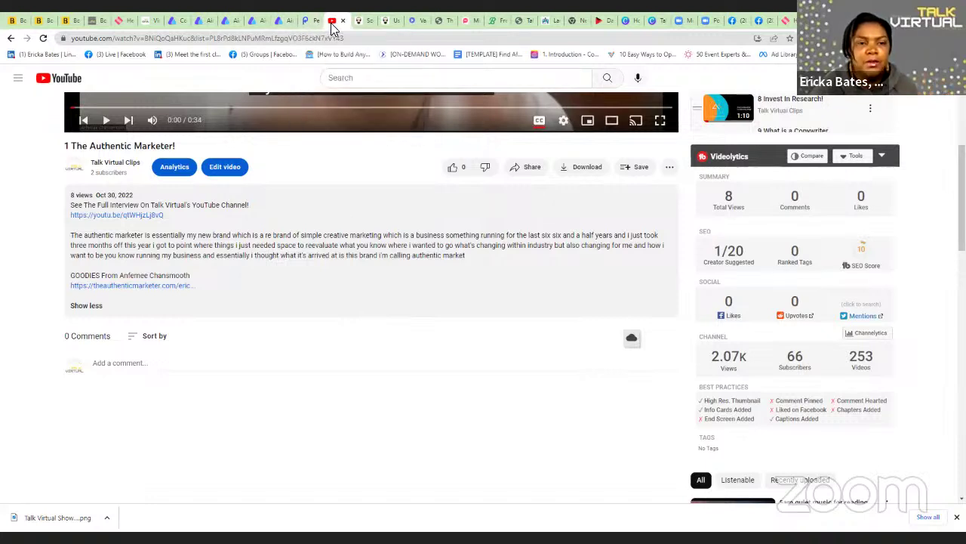
Close the share link options in Vadoo, then compare the video's landing page with the clip transcript in Perfect Recall
click(414, 20)
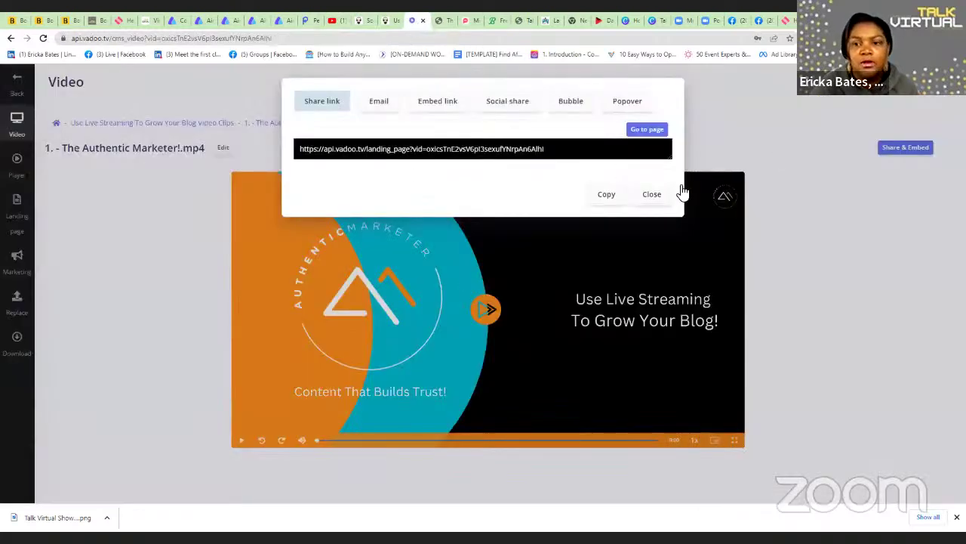
click(650, 196)
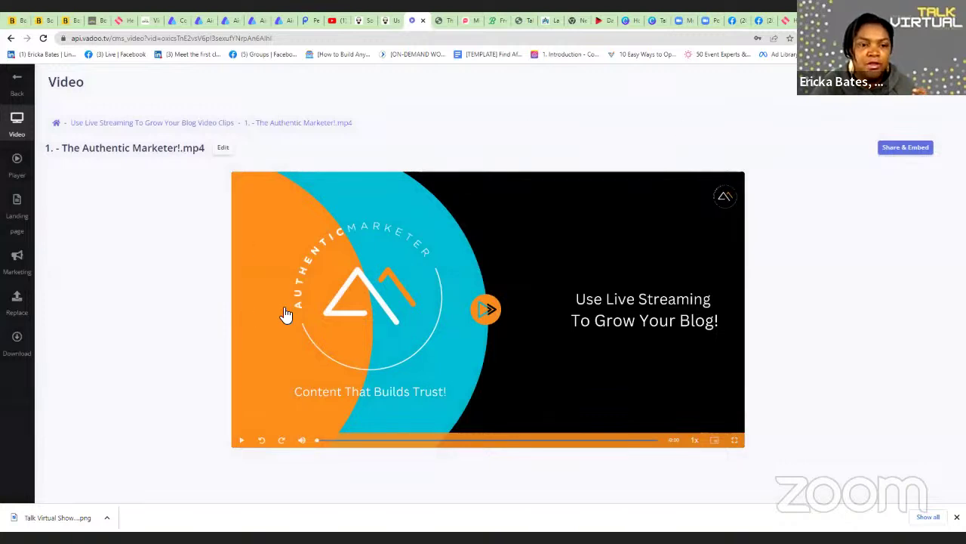
click(445, 23)
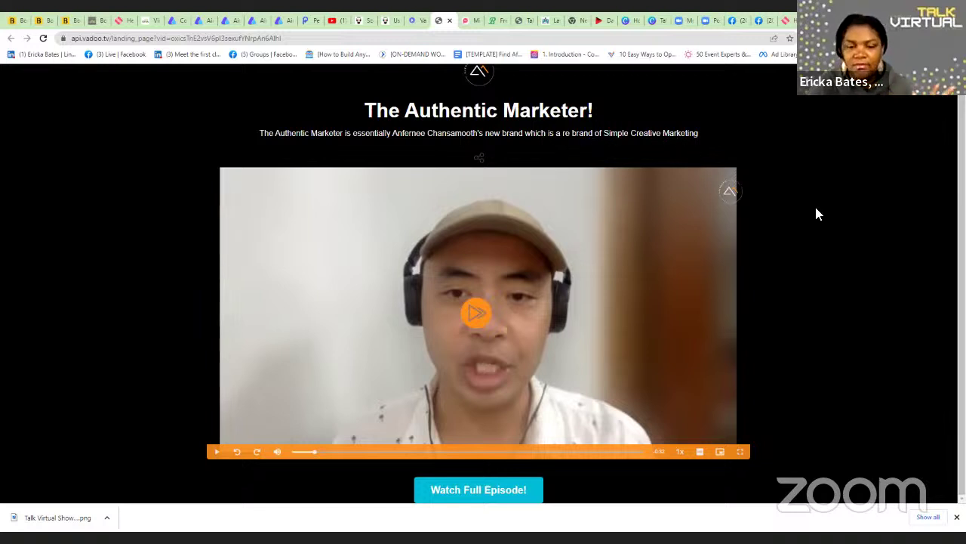
click(308, 22)
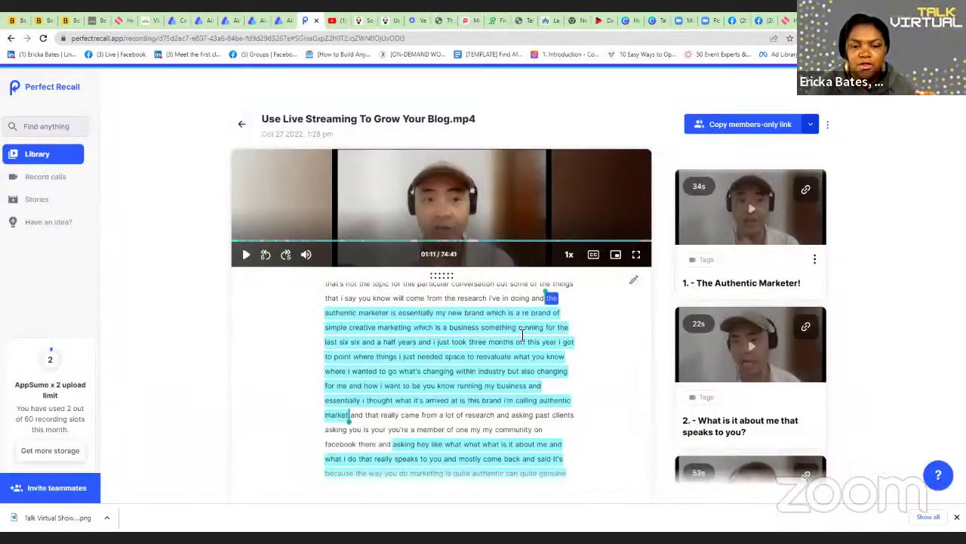
Return to Vadoo and view the option for replacing "1. - The Authentic Marketer!.mp4" with a new video, then close it
click(411, 21)
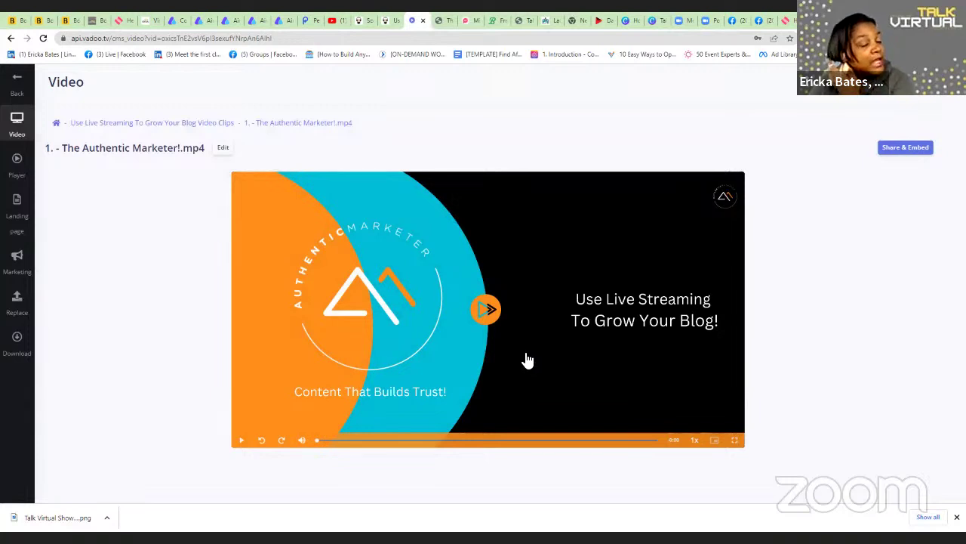
click(19, 302)
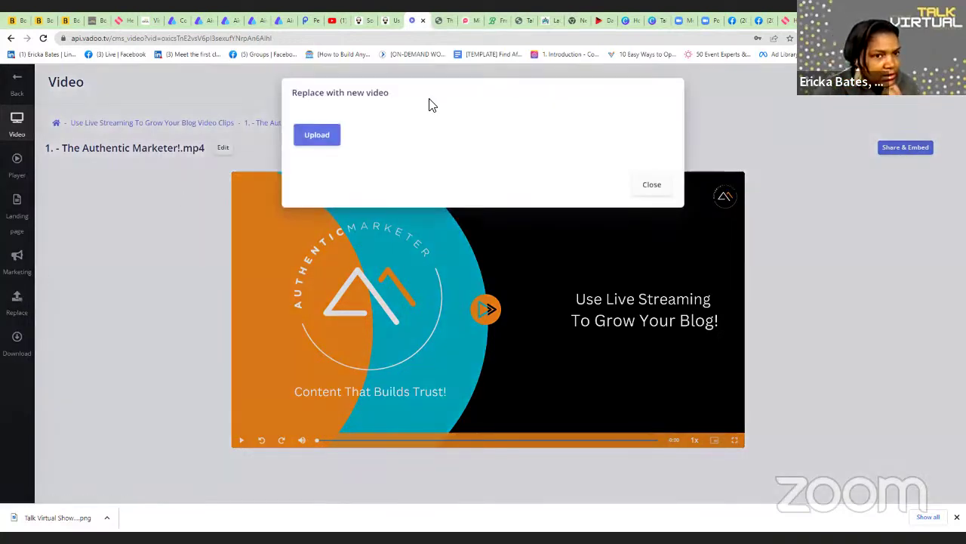
click(645, 182)
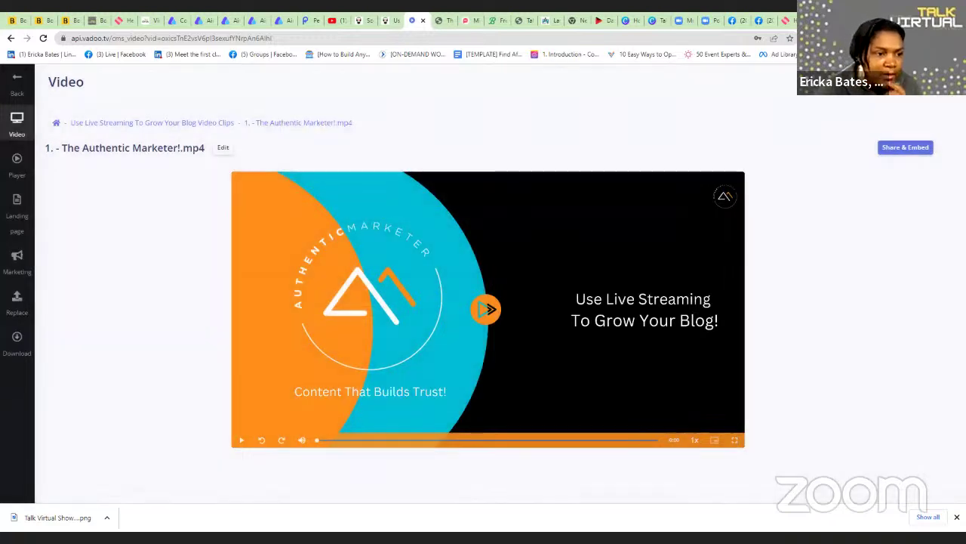
Open the video's marketing options and review its lead capture settings, then close the settings dialog
click(18, 259)
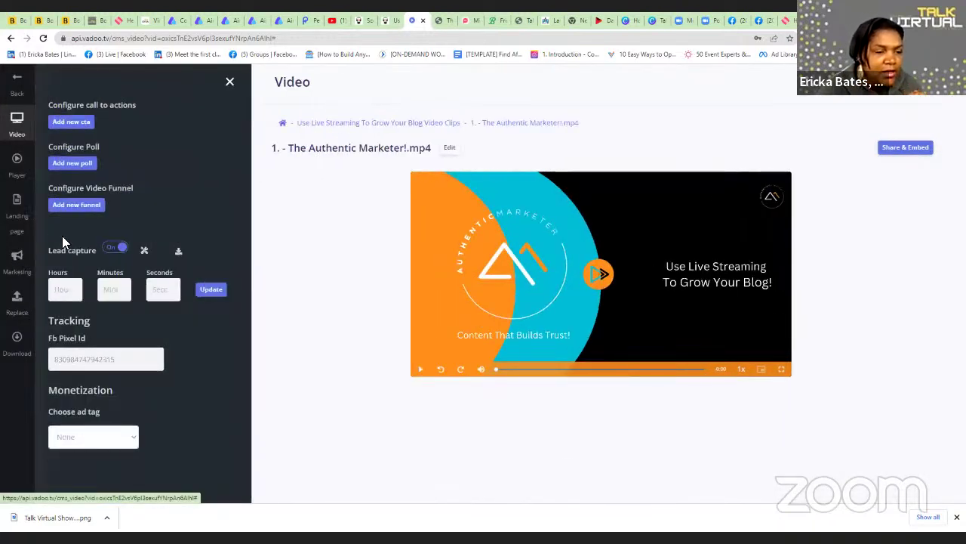
click(145, 252)
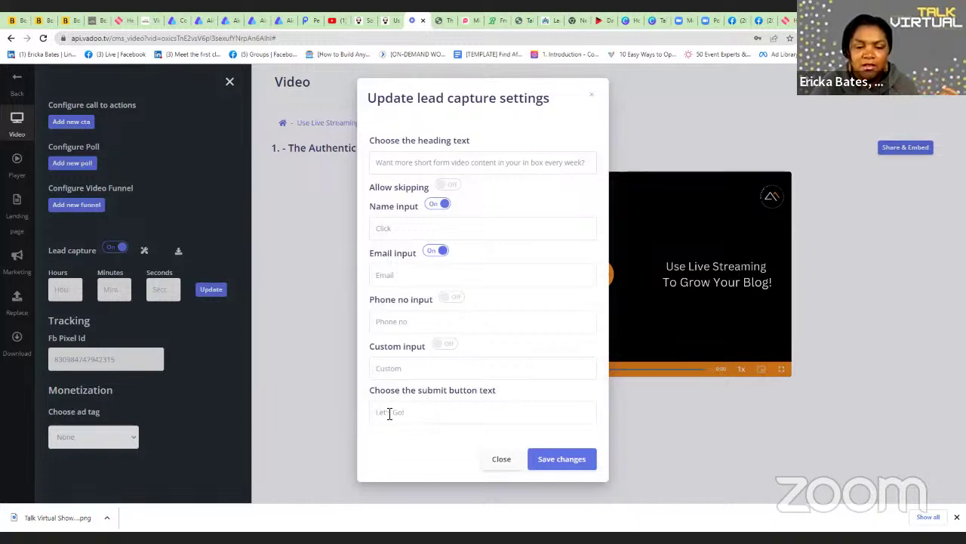
click(551, 469)
click(501, 461)
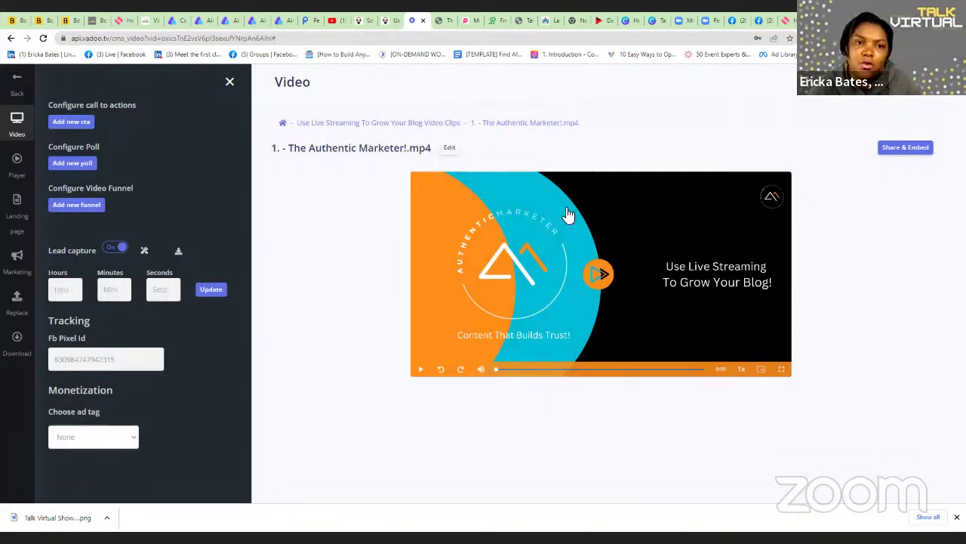
Go back to the Talk Virtual Clips playlists on YouTube and close the mini player
click(336, 21)
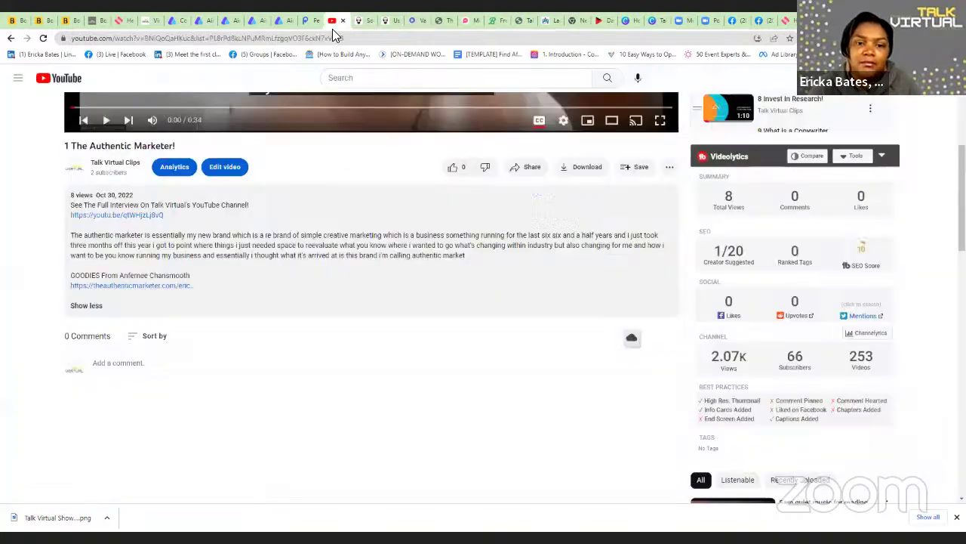
click(11, 38)
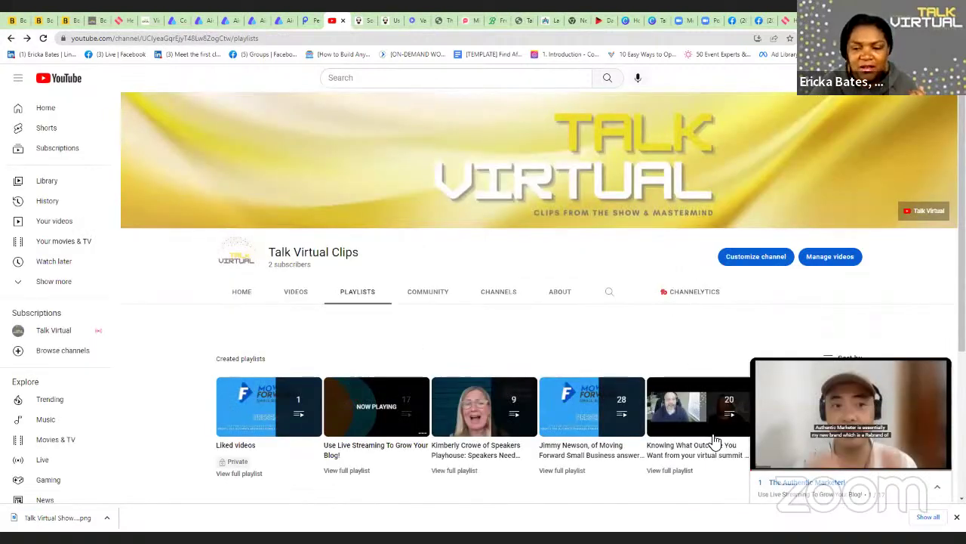
click(941, 370)
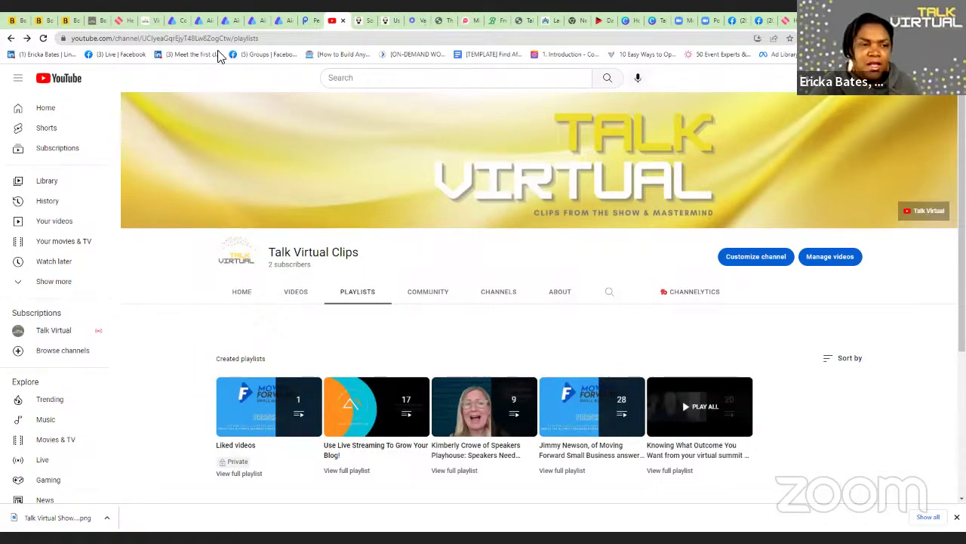
Return to the "Use Live Streaming To Grow Your Blog Video Clips" project in Vadoo and open its options for adding video or audio
click(420, 20)
click(17, 87)
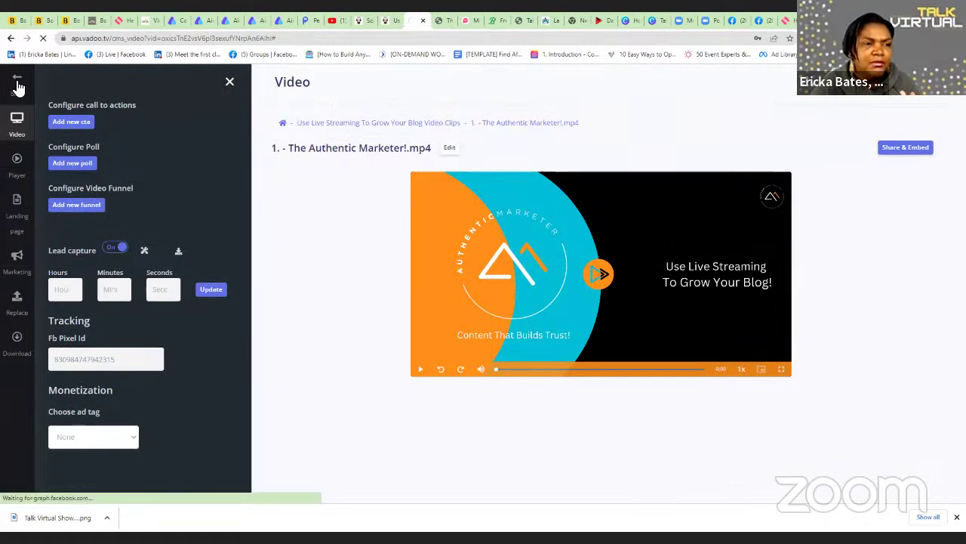
click(10, 39)
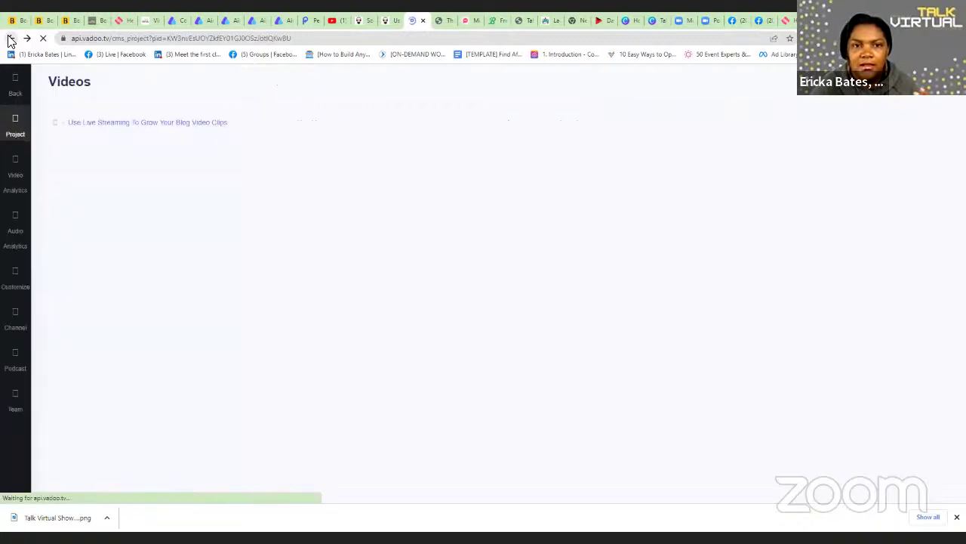
scroll(400, 264, up, 10)
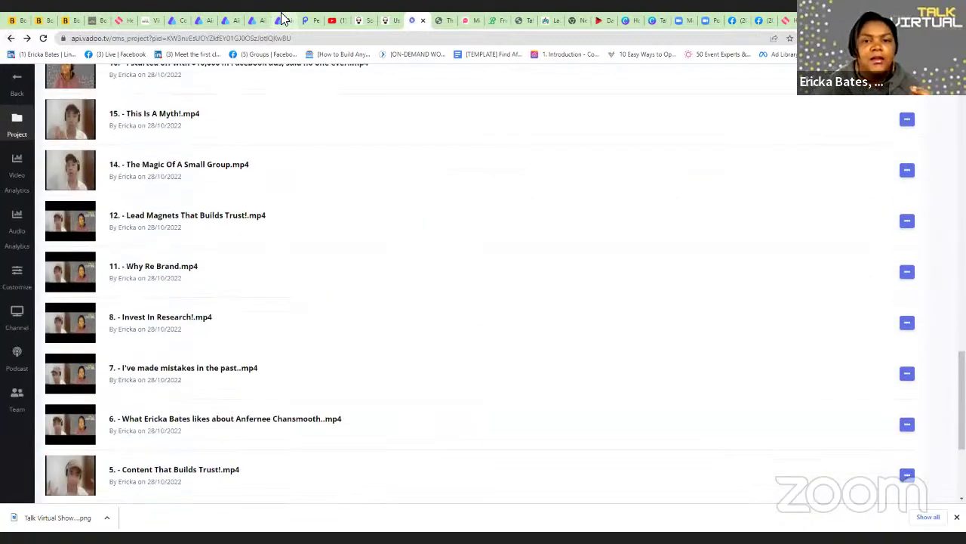
scroll(415, 260, up, 10)
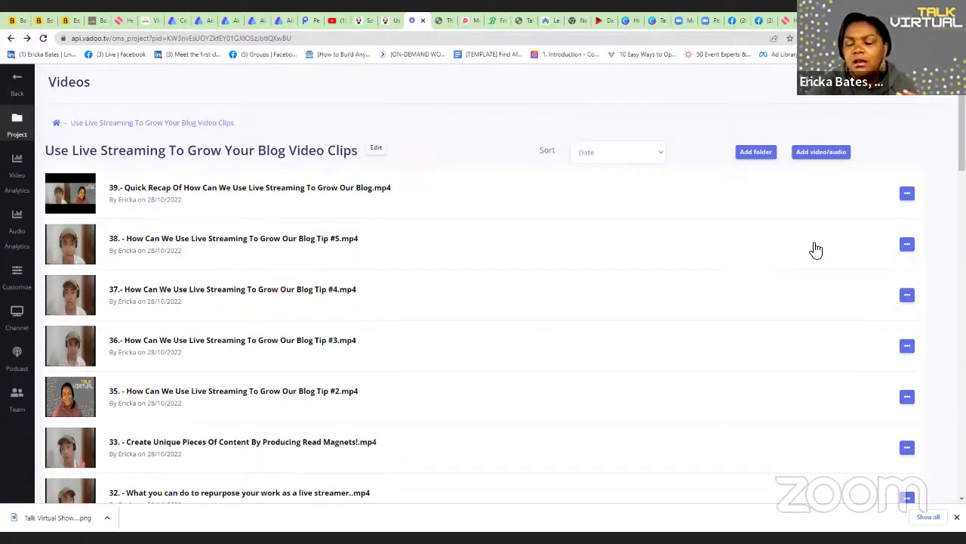
click(808, 155)
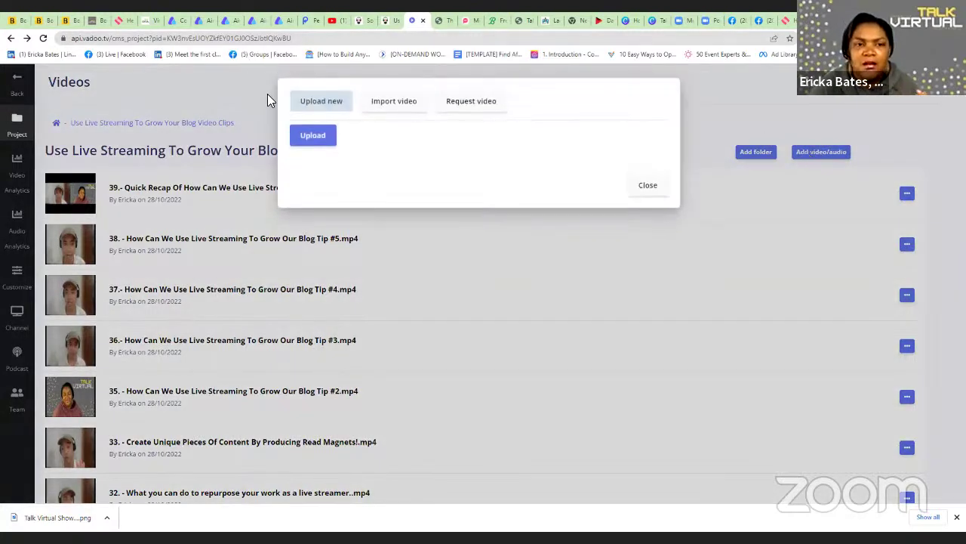
Review the import sources available for adding a video, return to the new-upload option, and close the dialog
click(385, 107)
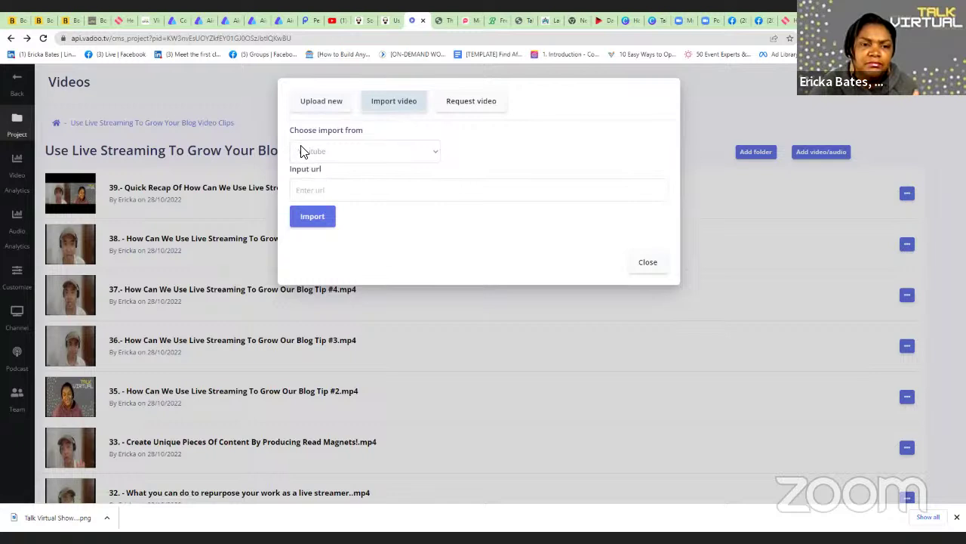
click(432, 153)
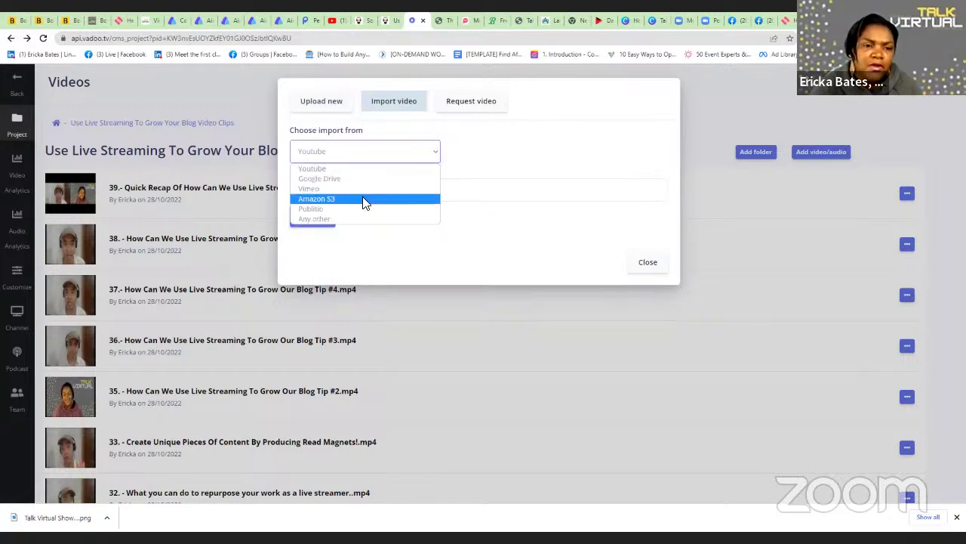
click(504, 253)
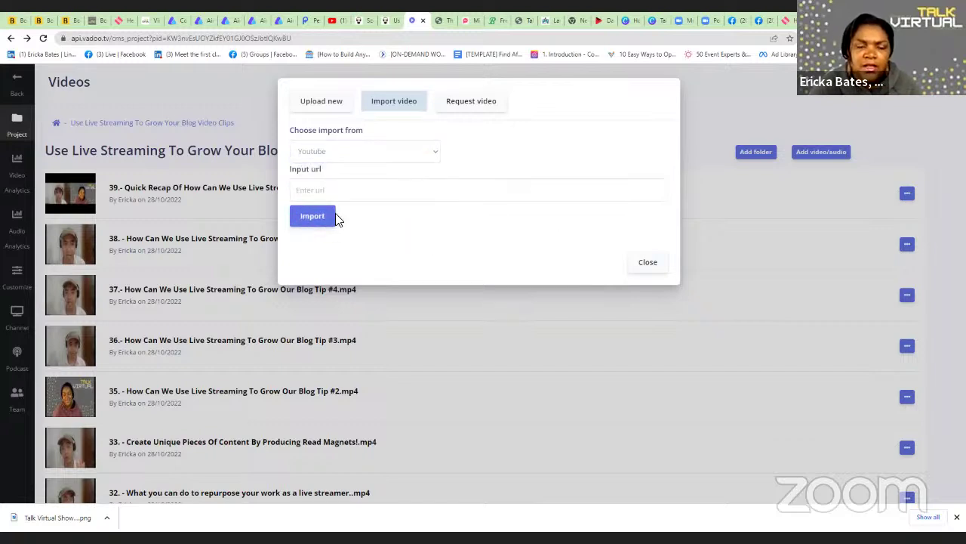
click(321, 102)
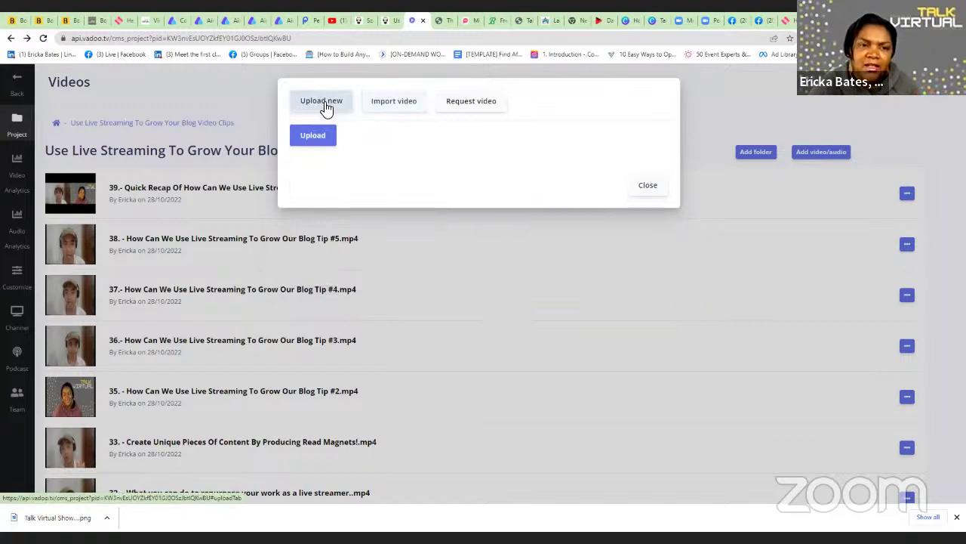
click(648, 187)
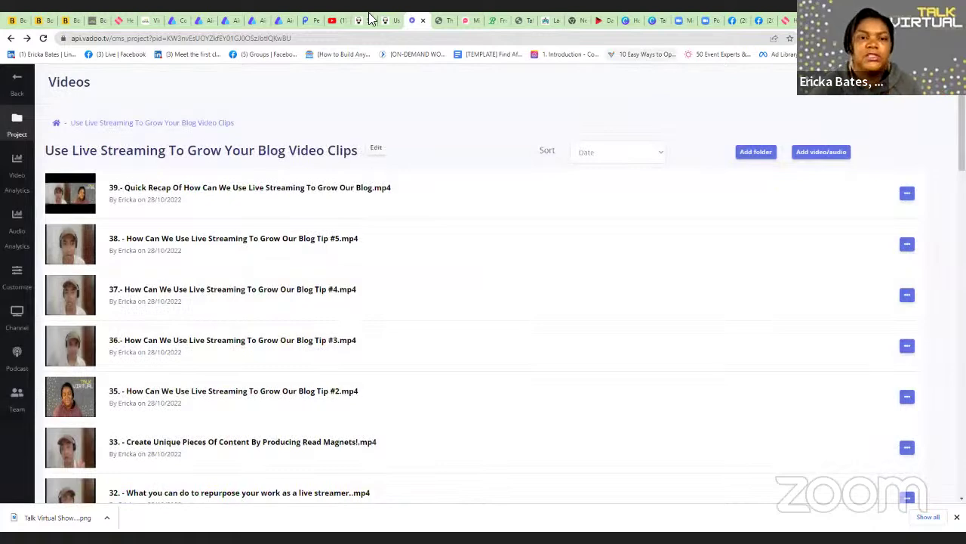
Pass by "The Authentic Marketer!" landing page and bring up the Beacon lead magnet site
click(440, 22)
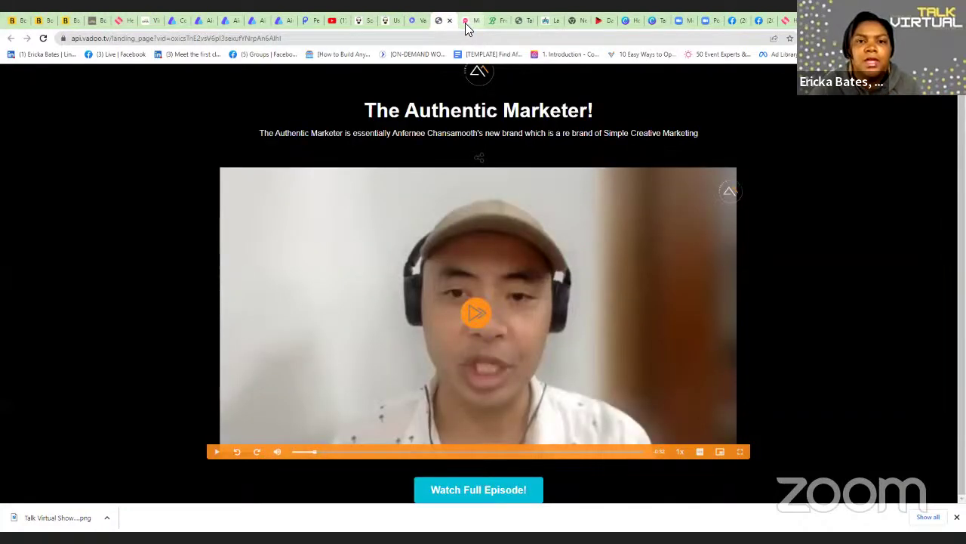
click(466, 25)
click(493, 24)
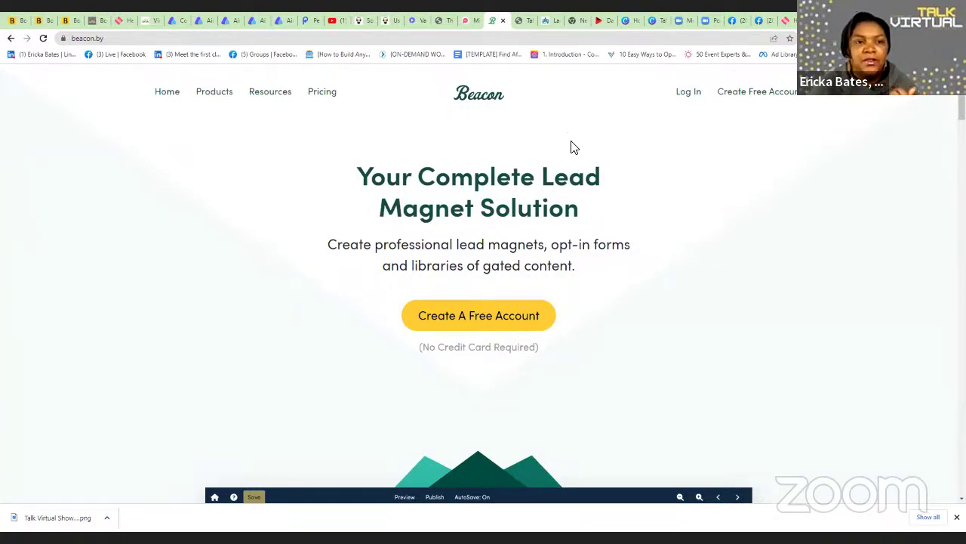
Switch to Perfect Recall and look through the highlighted transcript and clips of "Use Live Streaming To Grow Your Blog.mp4"
click(309, 21)
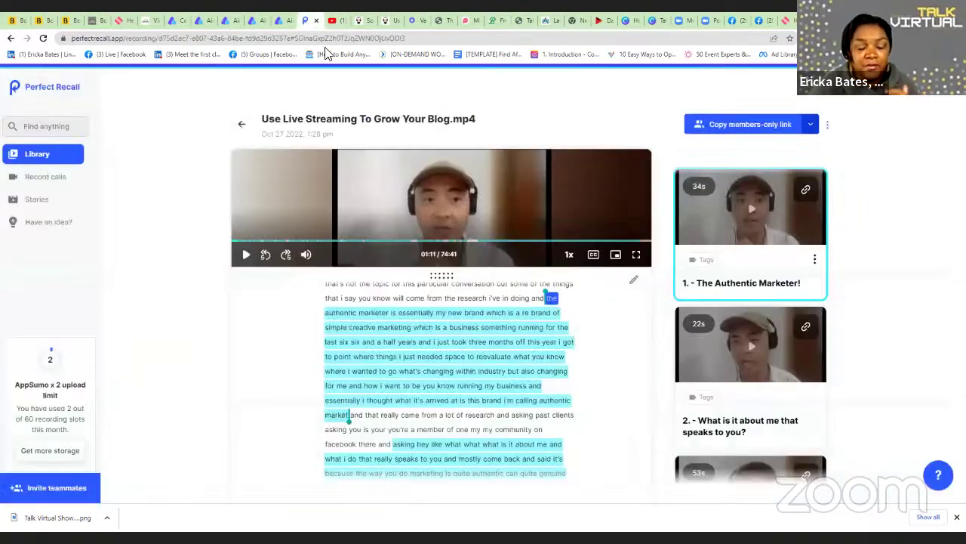
scroll(557, 378, down, 5)
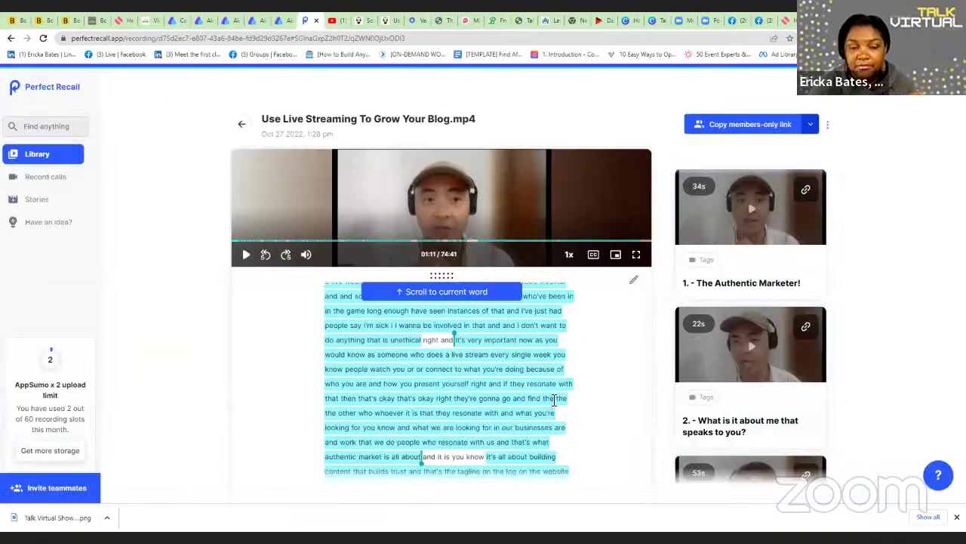
scroll(555, 401, down, 10)
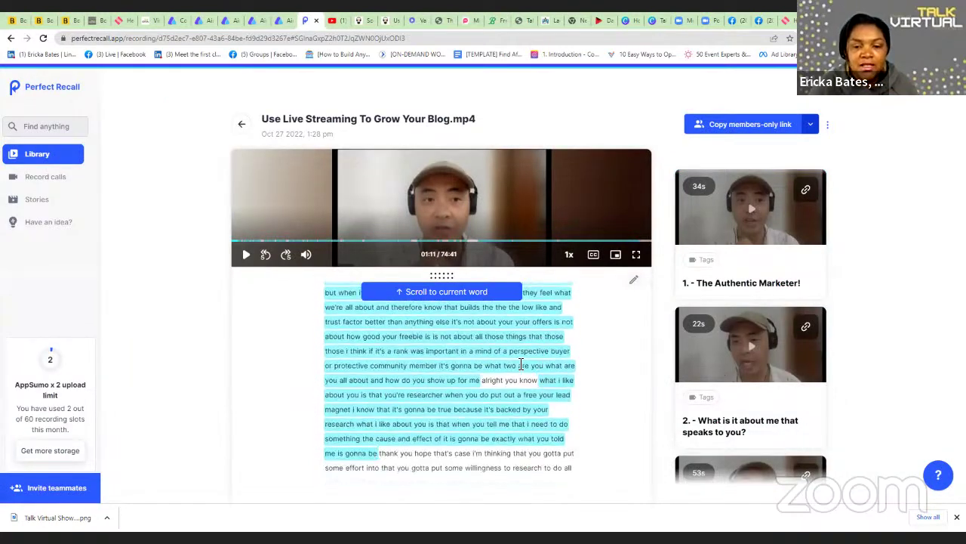
scroll(519, 367, down, 10)
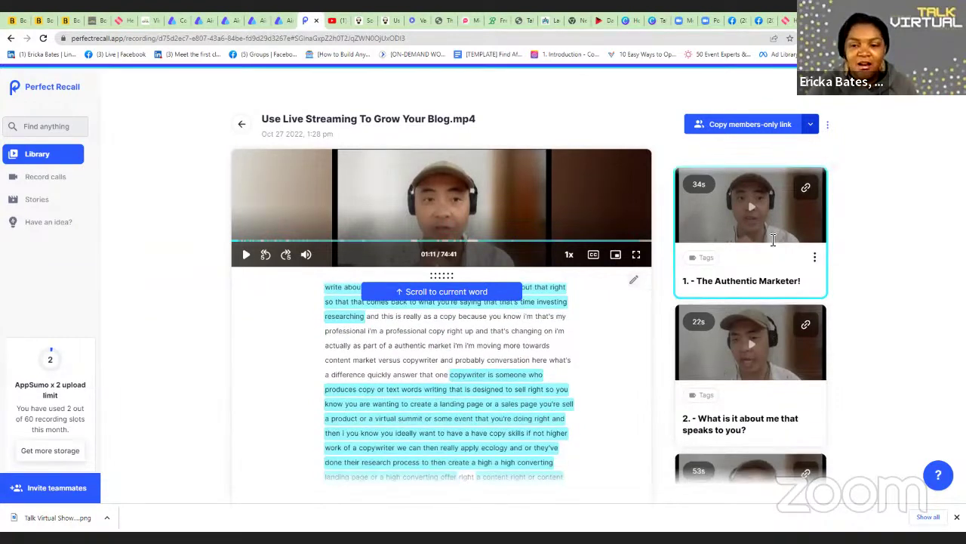
scroll(773, 240, down, 3)
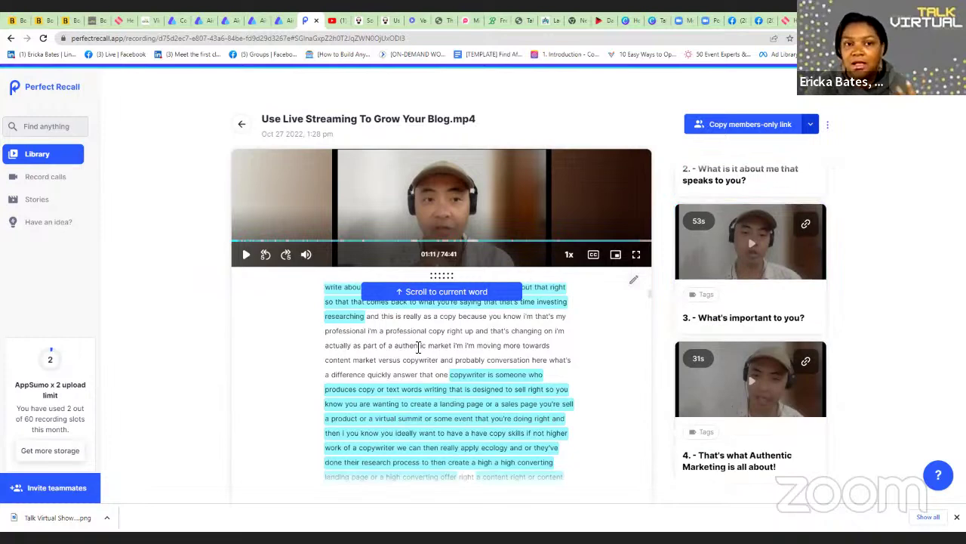
scroll(433, 367, down, 2)
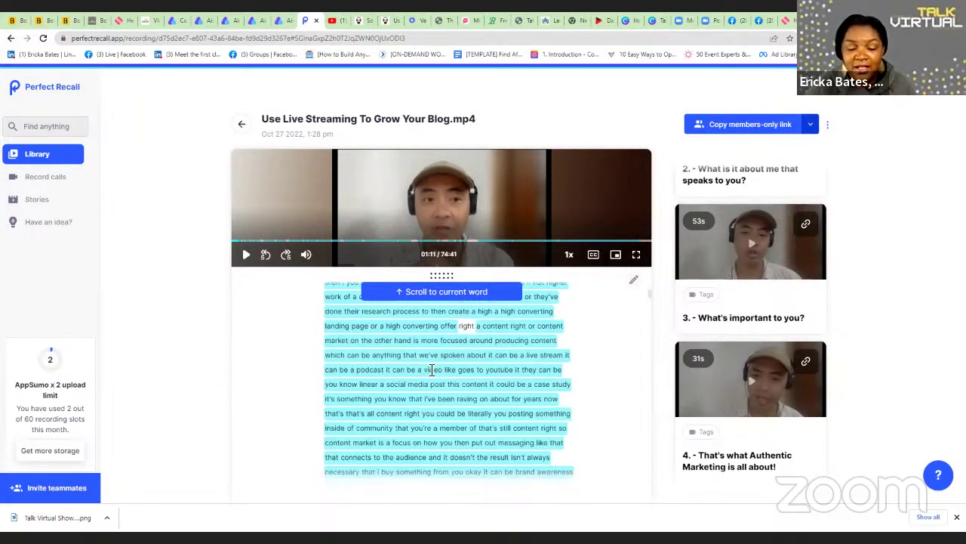
scroll(747, 325, down, 10)
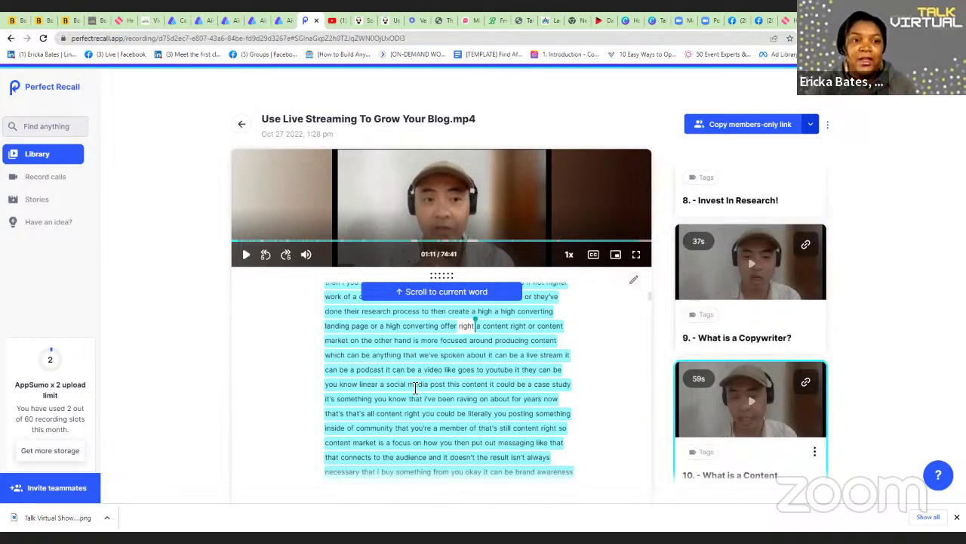
Return to the Beacon homepage by way of the Soundwise virtual summits page and the Vadoo video project
click(389, 22)
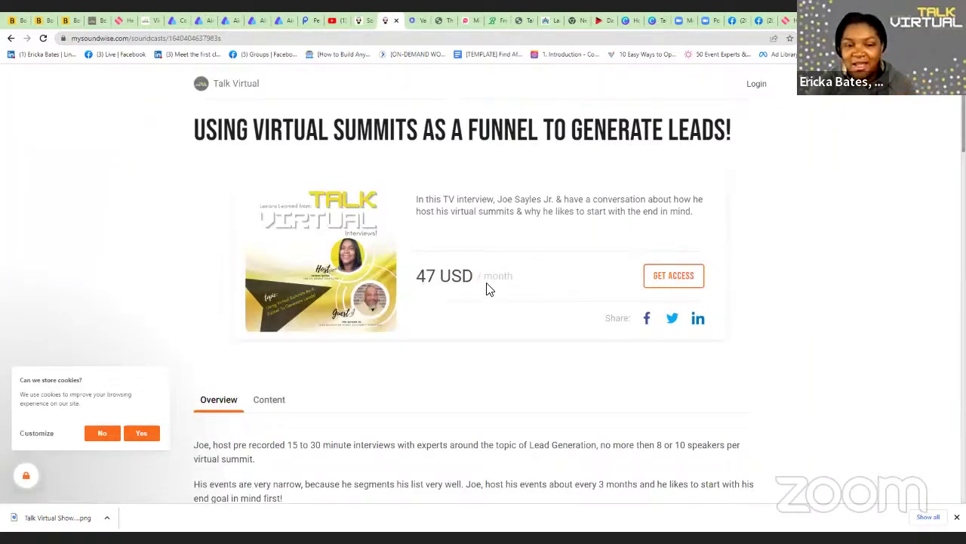
click(415, 21)
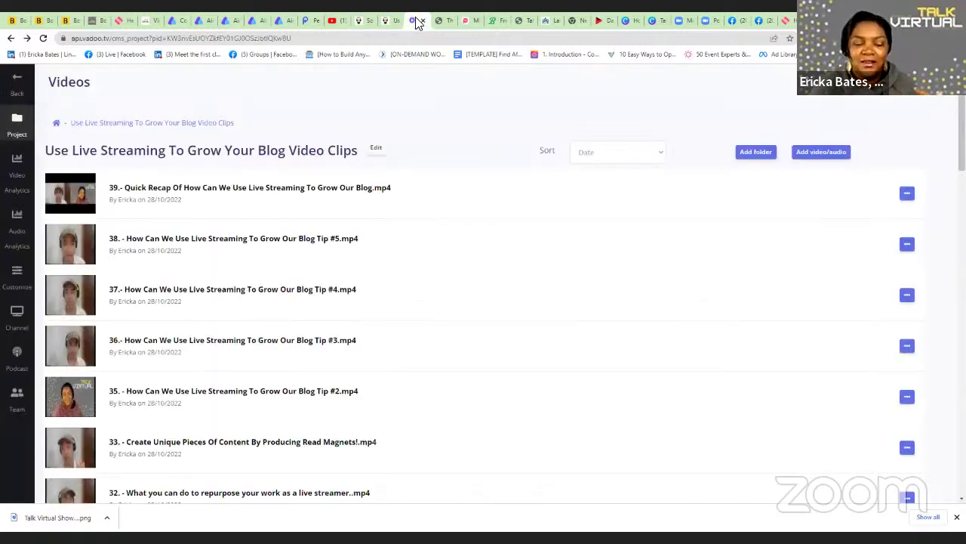
click(493, 23)
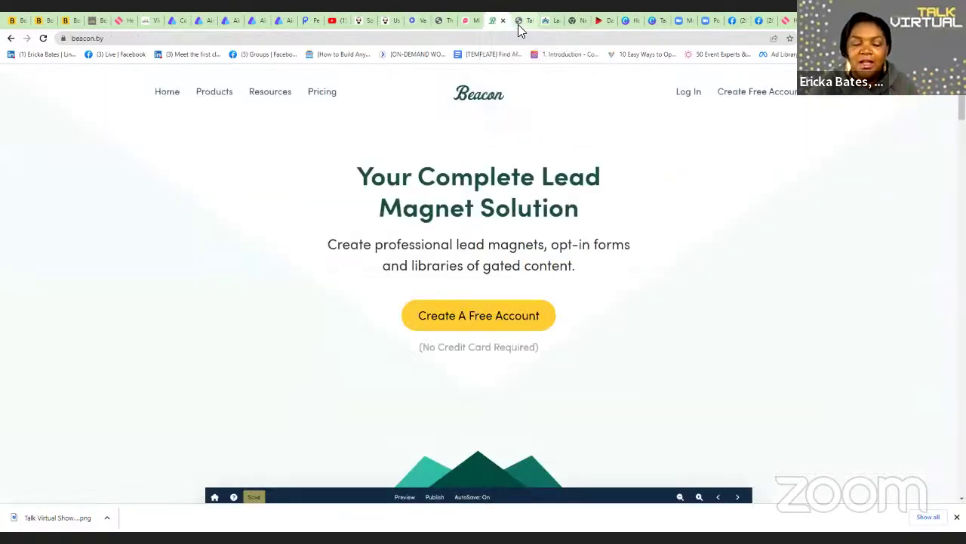